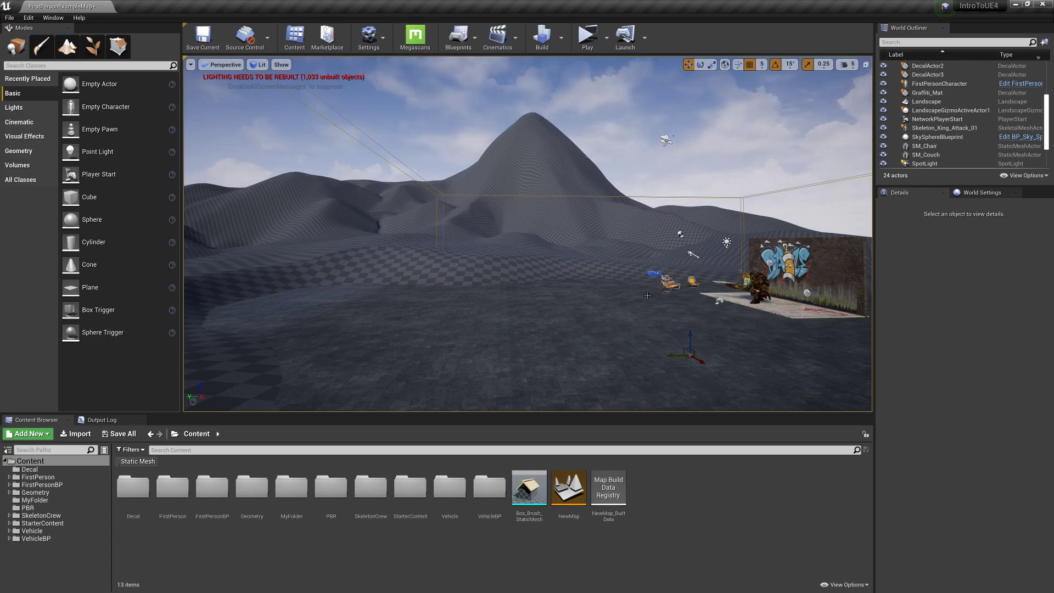
right_click_drag(675, 316, 612, 316)
key("w")
right_click_drag(517, 258, 503, 259)
key("s")
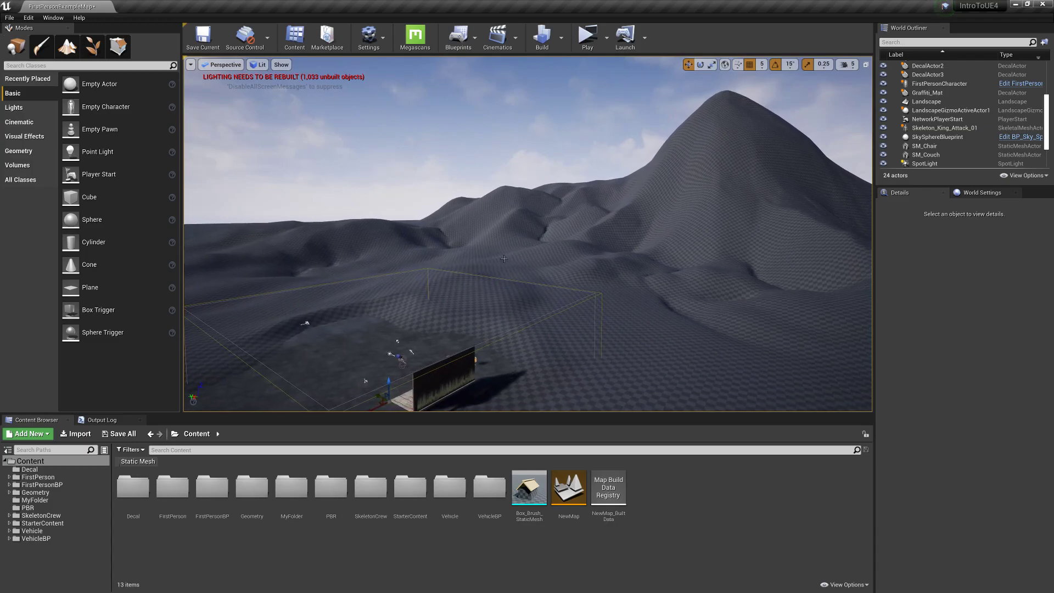
left_click(67, 47)
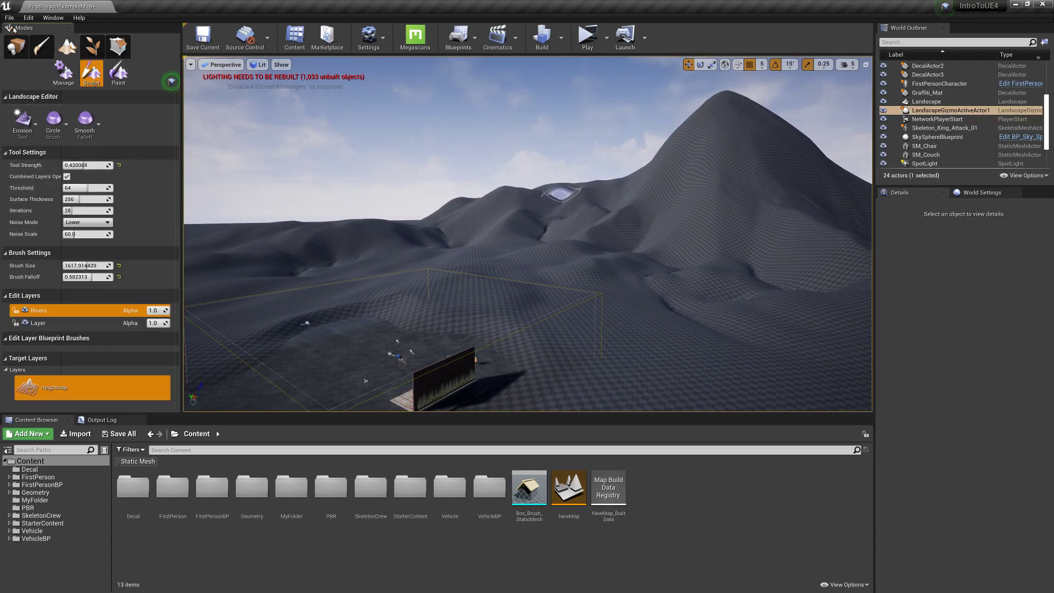
left_click(16, 46)
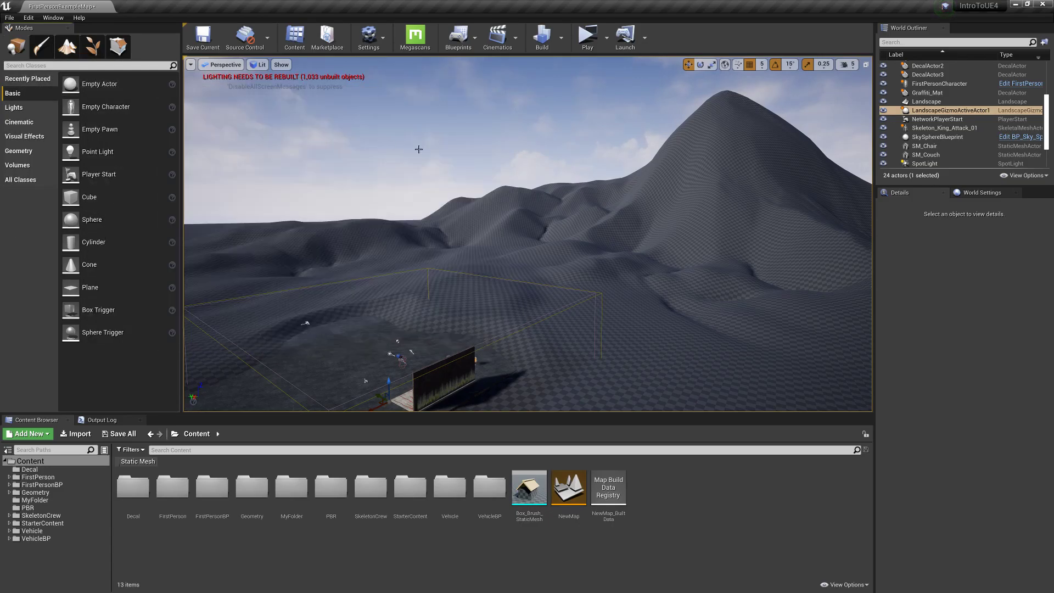
right_click_drag(653, 295, 570, 315)
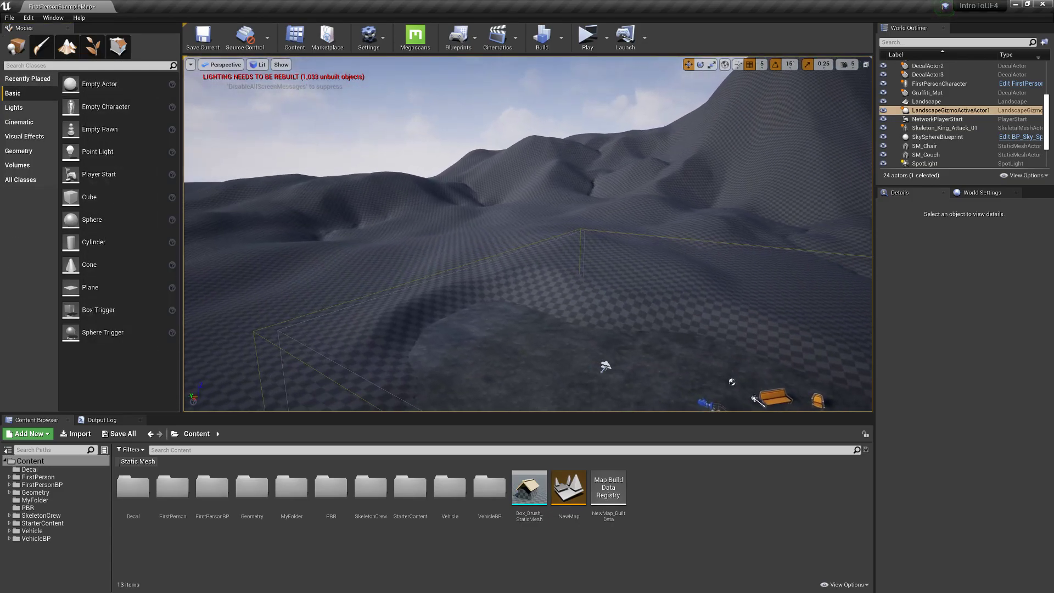
Create a new folder named Landscape in the root Content folder.
left_click(40, 523)
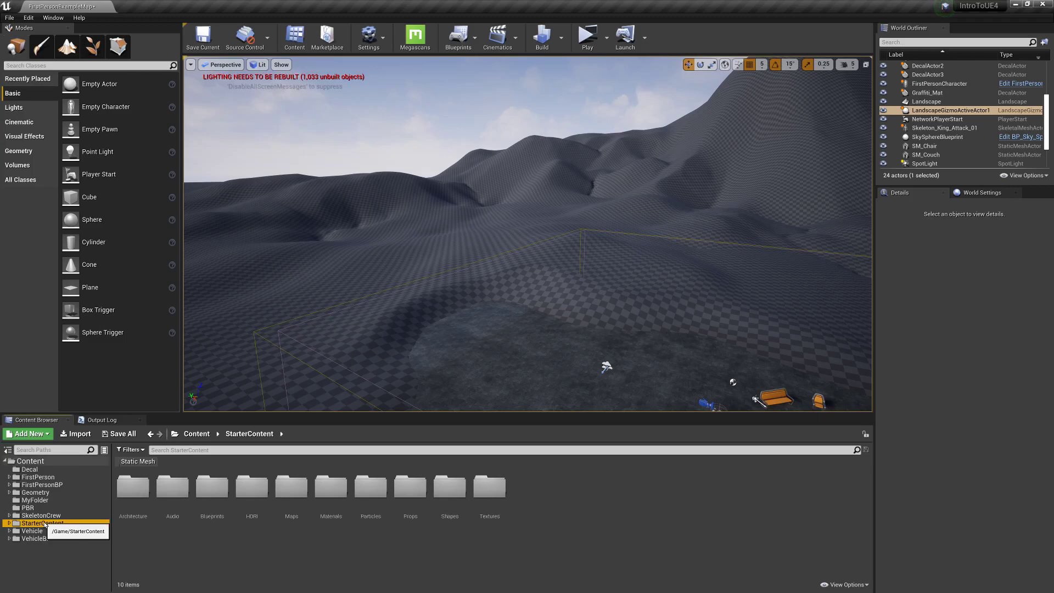
left_click(30, 461)
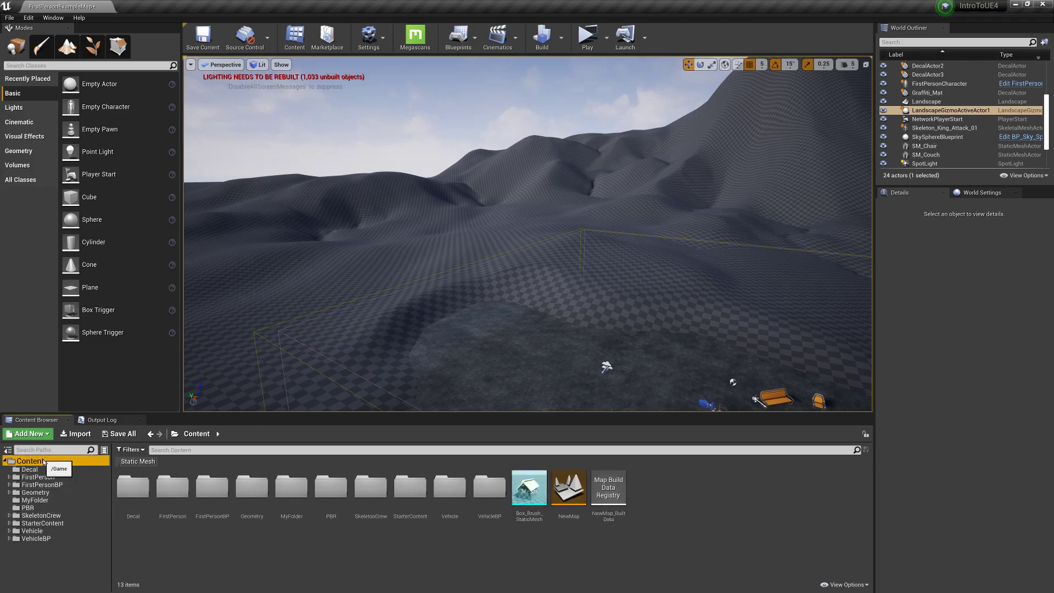
left_click(27, 434)
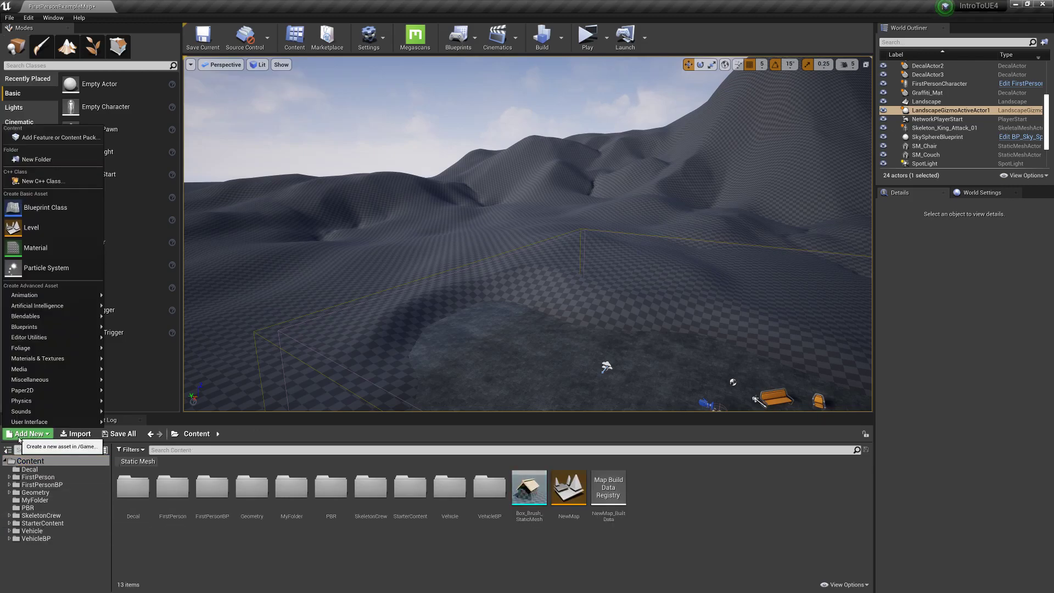
left_click(38, 461)
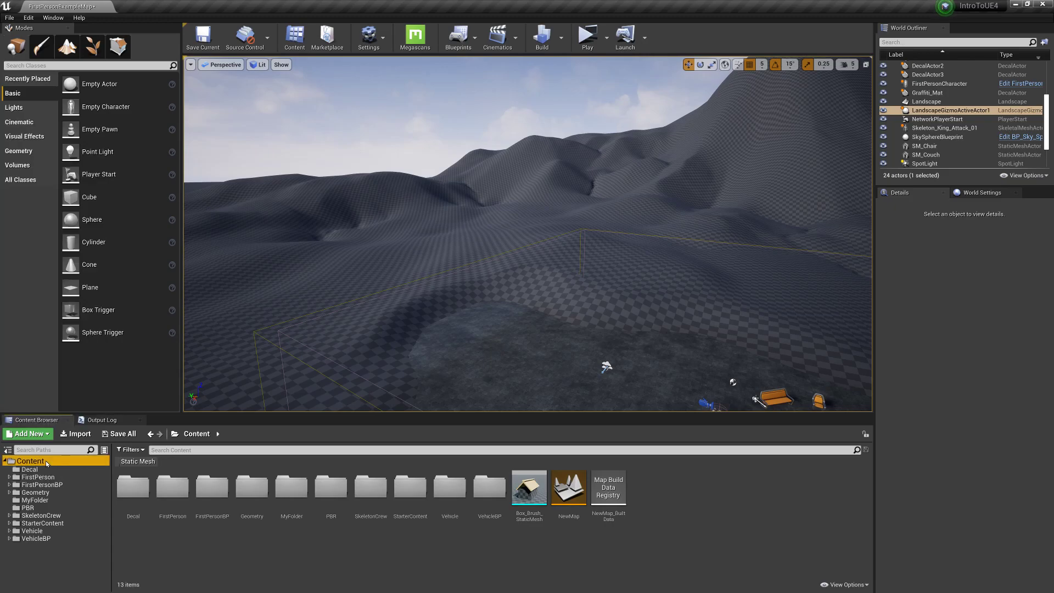
left_click(38, 434)
left_click(51, 158)
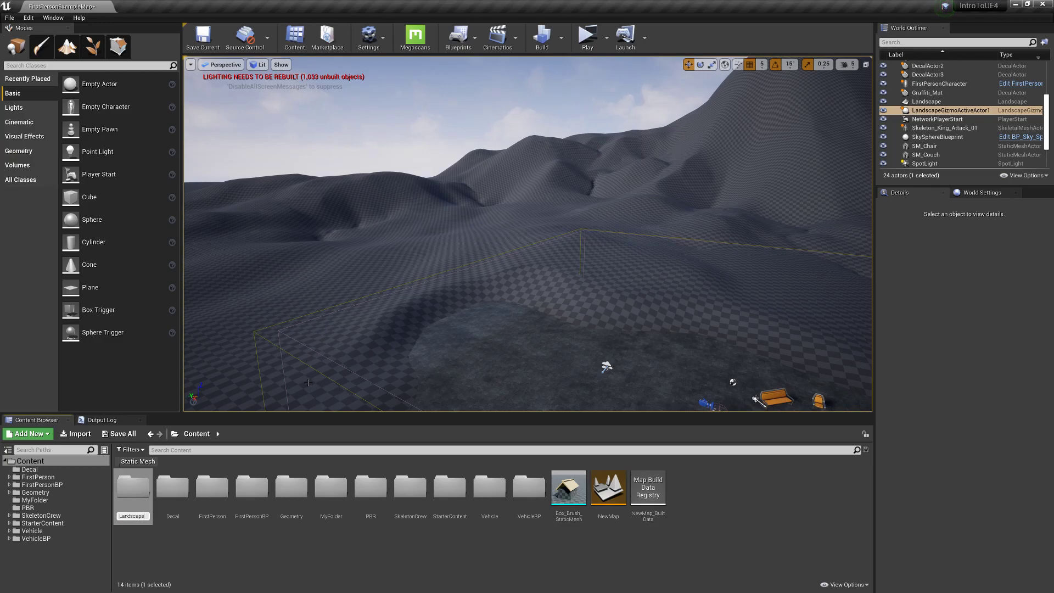
key("Return")
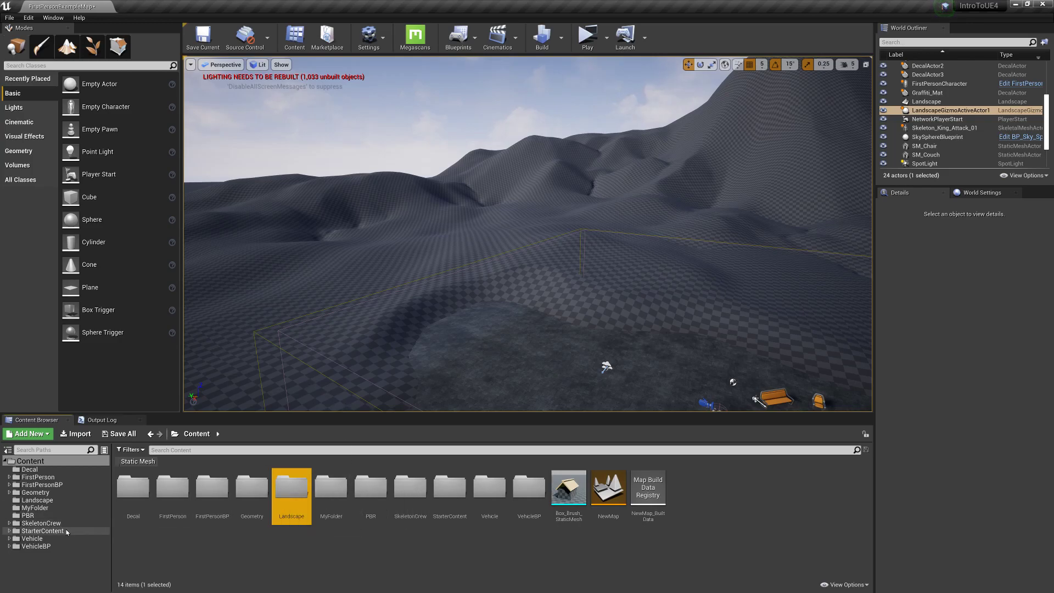
Open the Textures folder inside StarterContent and search it for "grass".
left_click(43, 530)
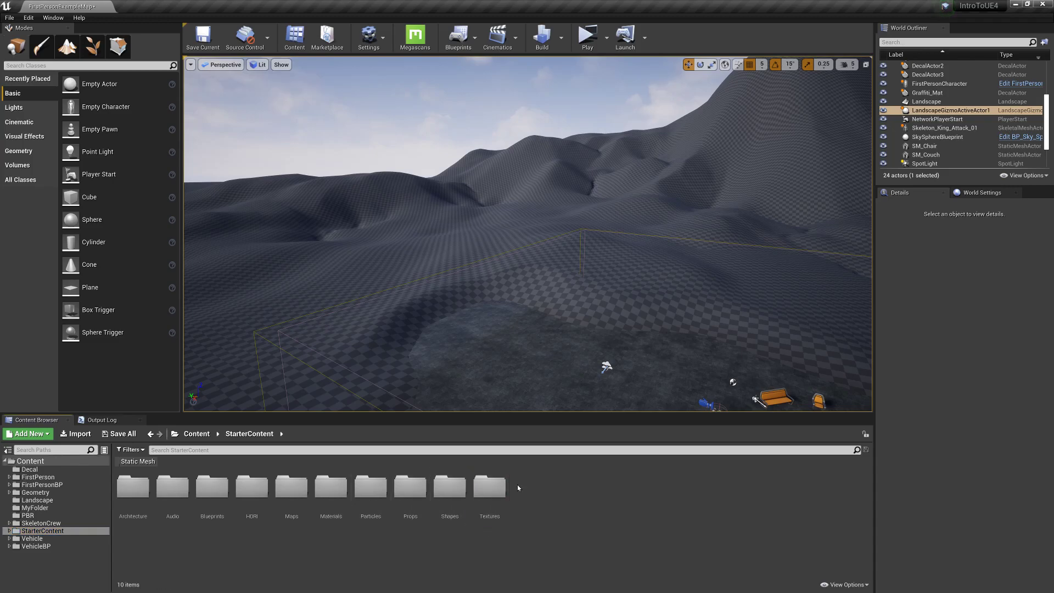
double_click(490, 494)
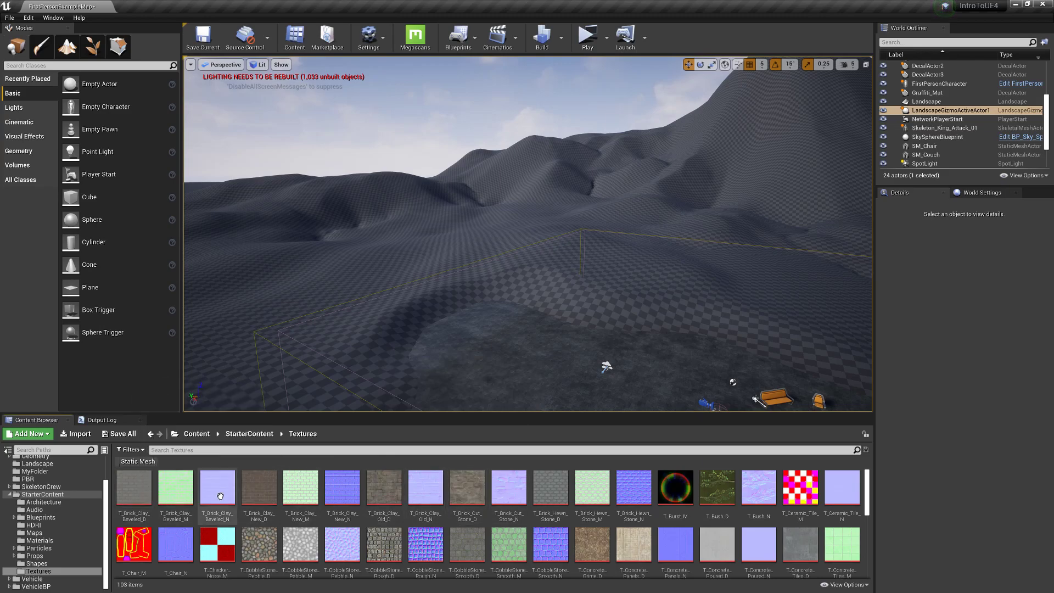
scroll(574, 504, "down", 1)
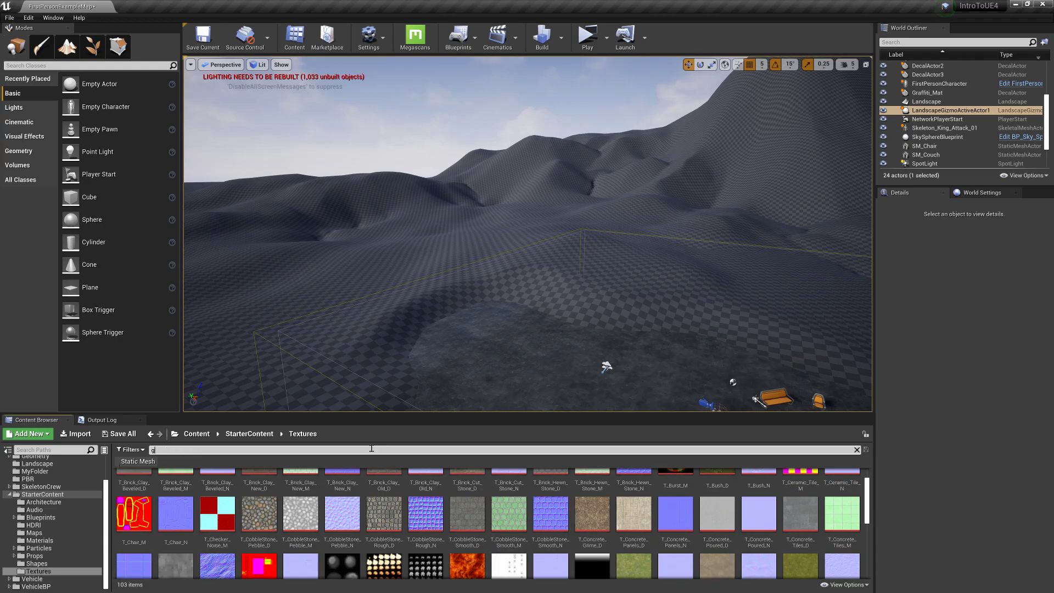
type("rass")
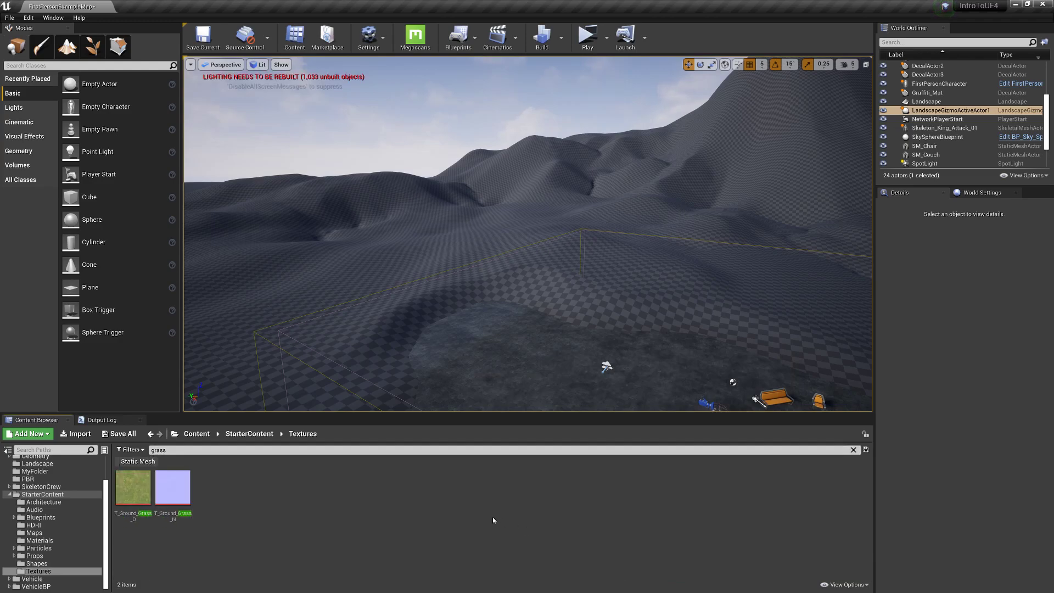
Copy the T_Ground_Grass_D and T_Ground_Grass_N textures into the Landscape folder, keeping the originals in place.
left_click(182, 489)
left_click(141, 487, "ctrl")
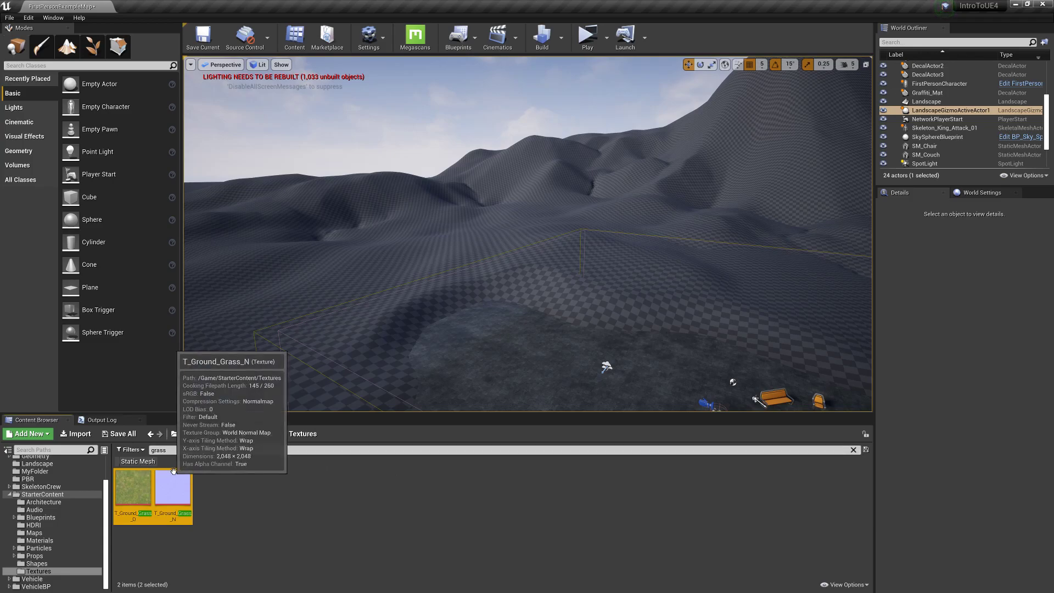
scroll(88, 498, "up", 3)
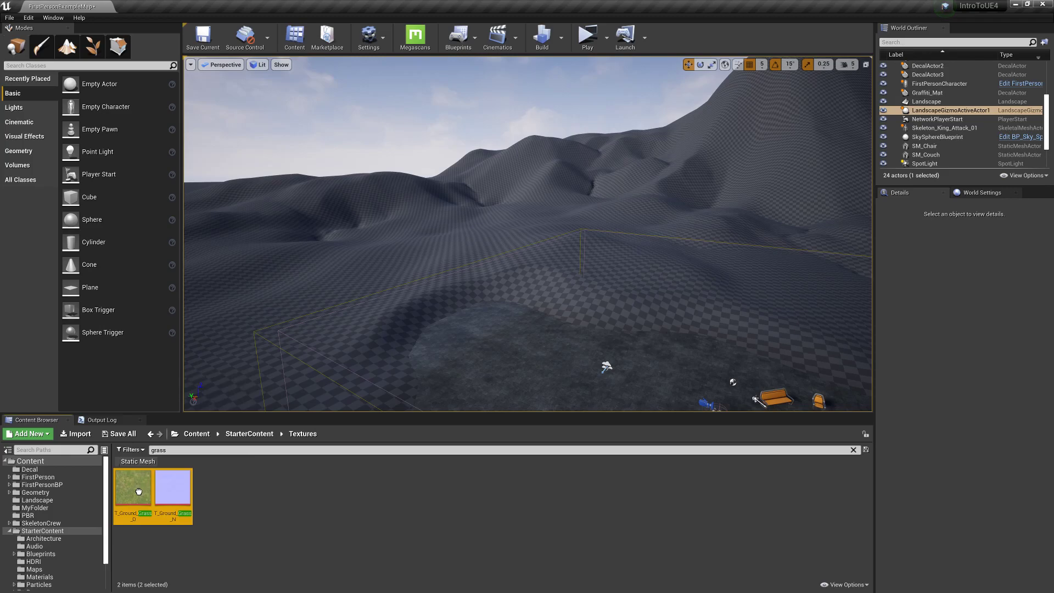
left_click_drag(146, 486, 53, 500)
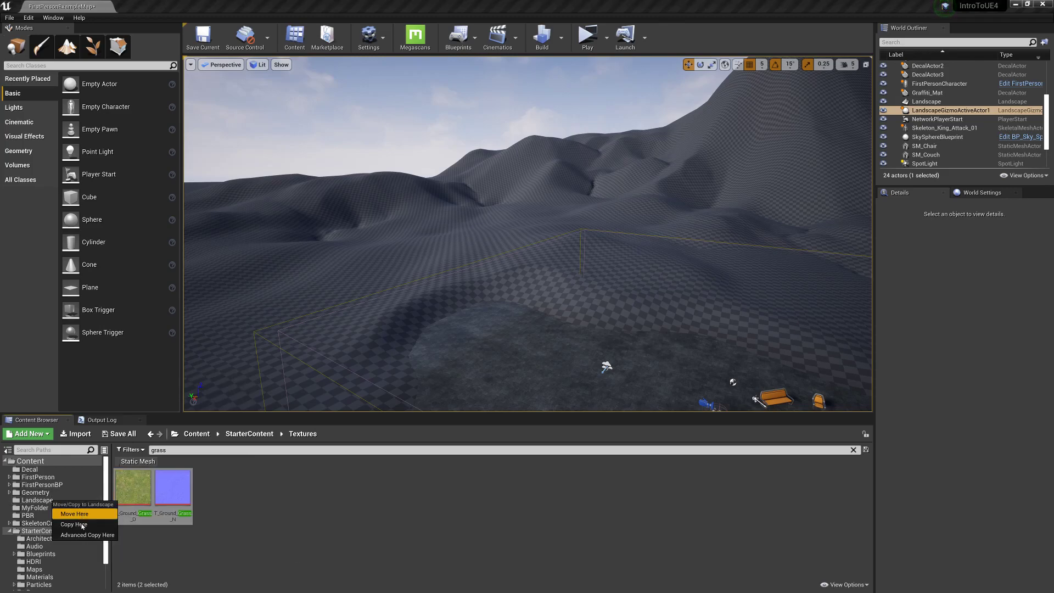
left_click(83, 524)
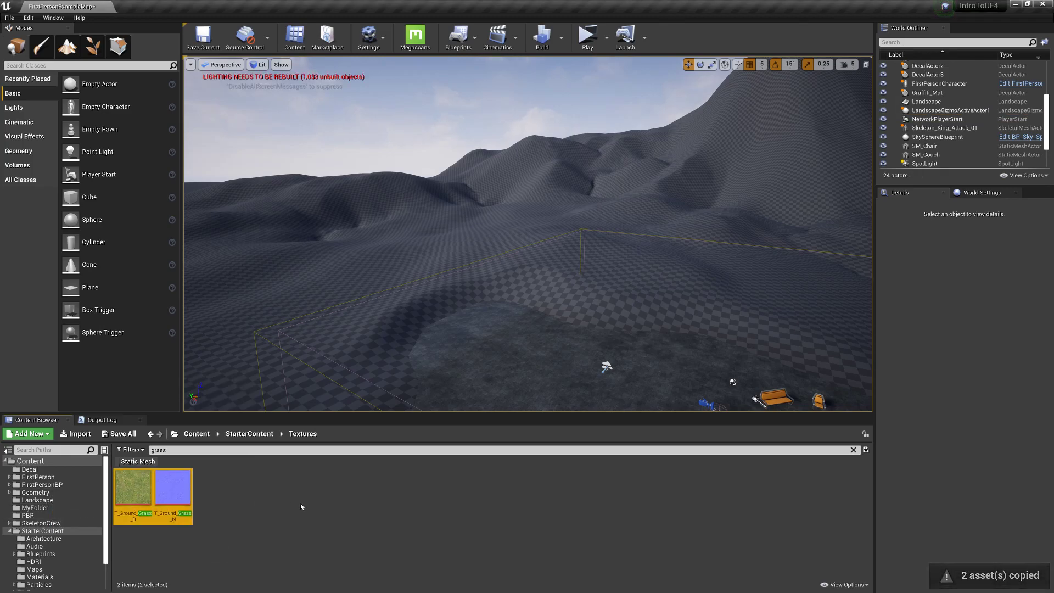
Clear the grass search and search the starter textures for "dirt".
left_click(853, 450)
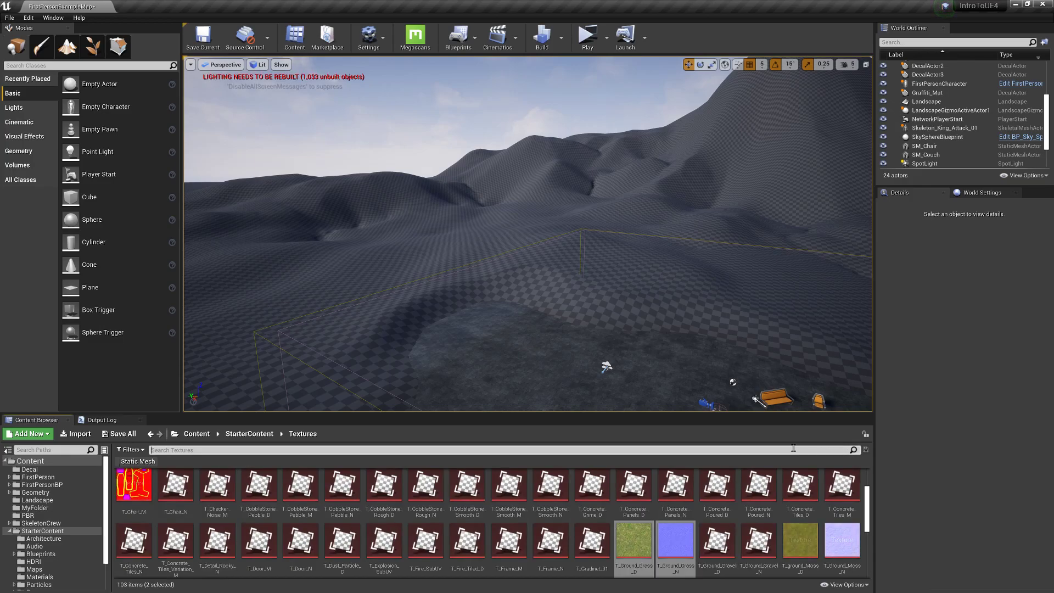
type("d")
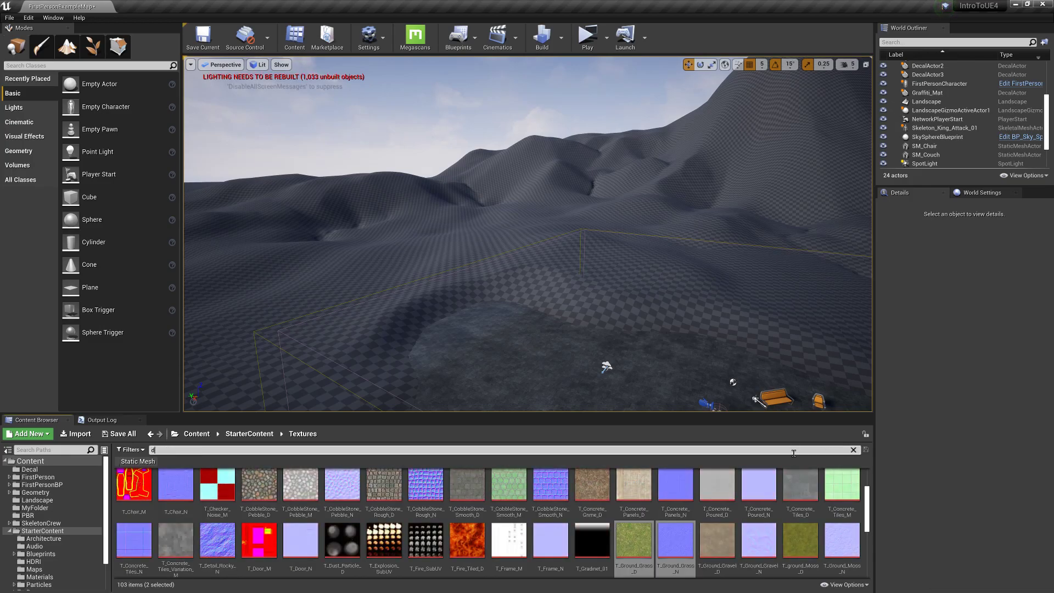
type("irt")
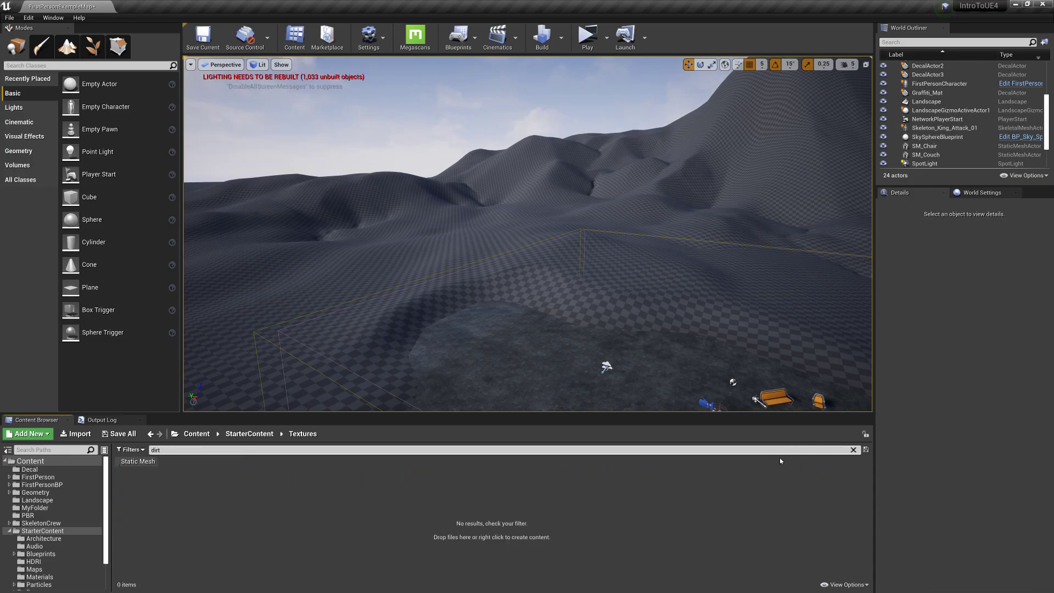
Replace the dirt search with "gra" to find the gravel textures.
key("BackSpace")
key("BackSpace")
key("BackSpace")
key("BackSpace")
type("gra")
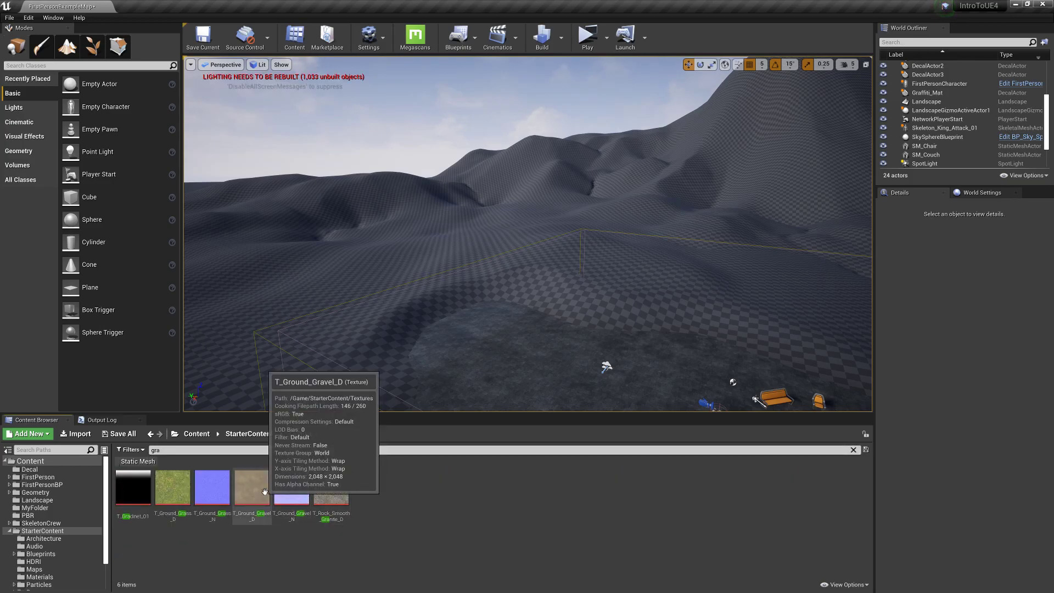
Copy the T_Ground_Gravel_D and T_Ground_Gravel_N textures into the Landscape folder and open that folder.
left_click(294, 489)
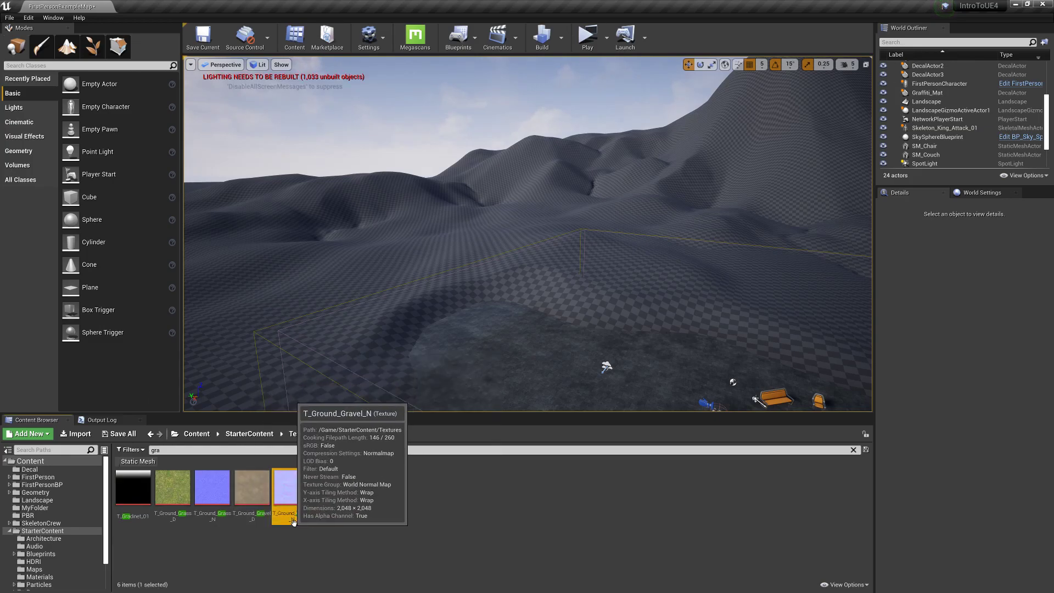
left_click(256, 488, "ctrl")
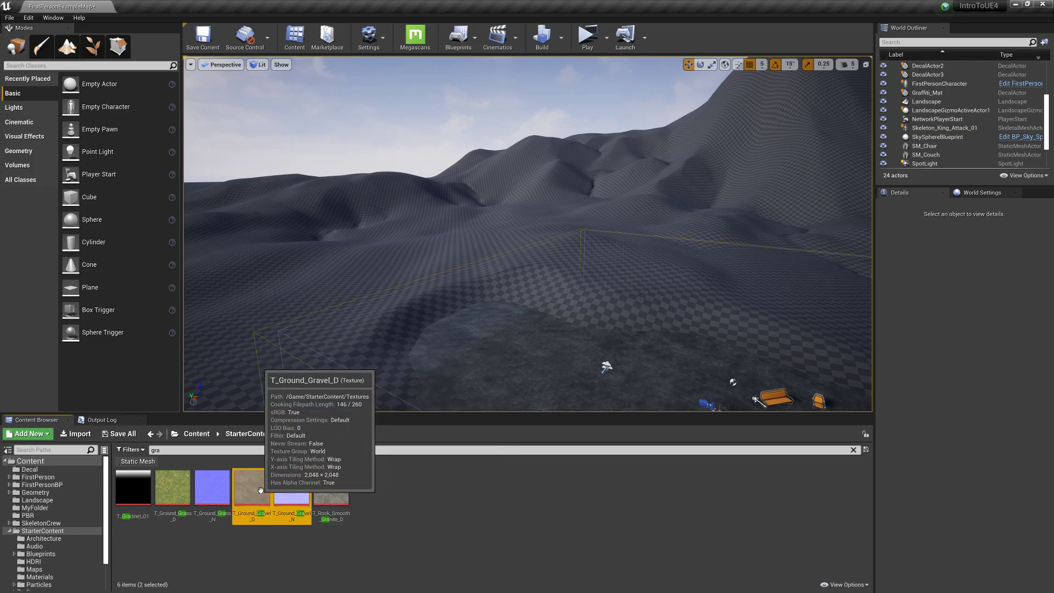
left_click_drag(255, 488, 63, 500)
left_click(82, 510)
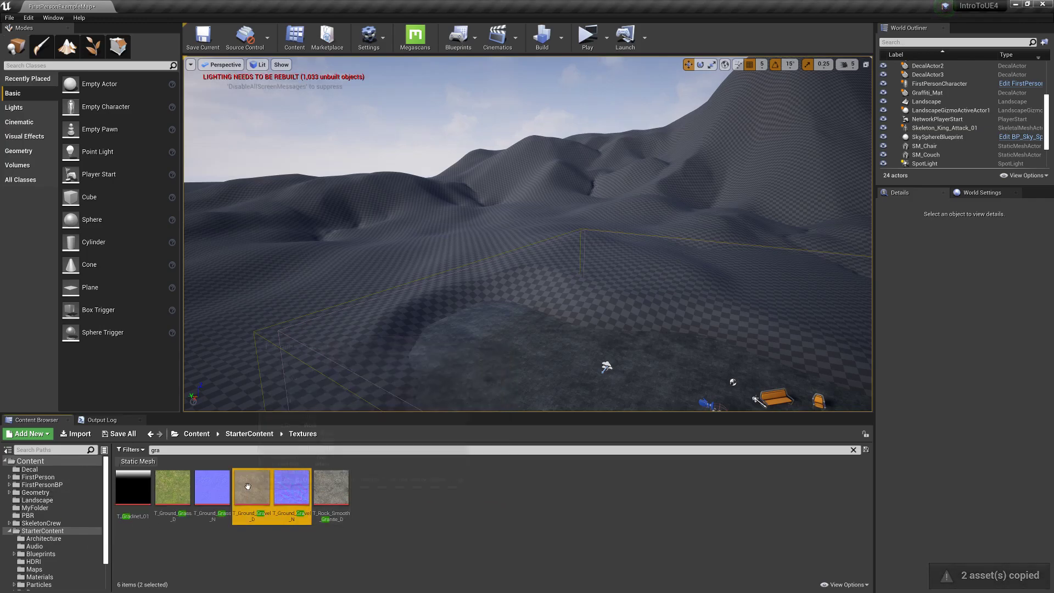
left_click(48, 500)
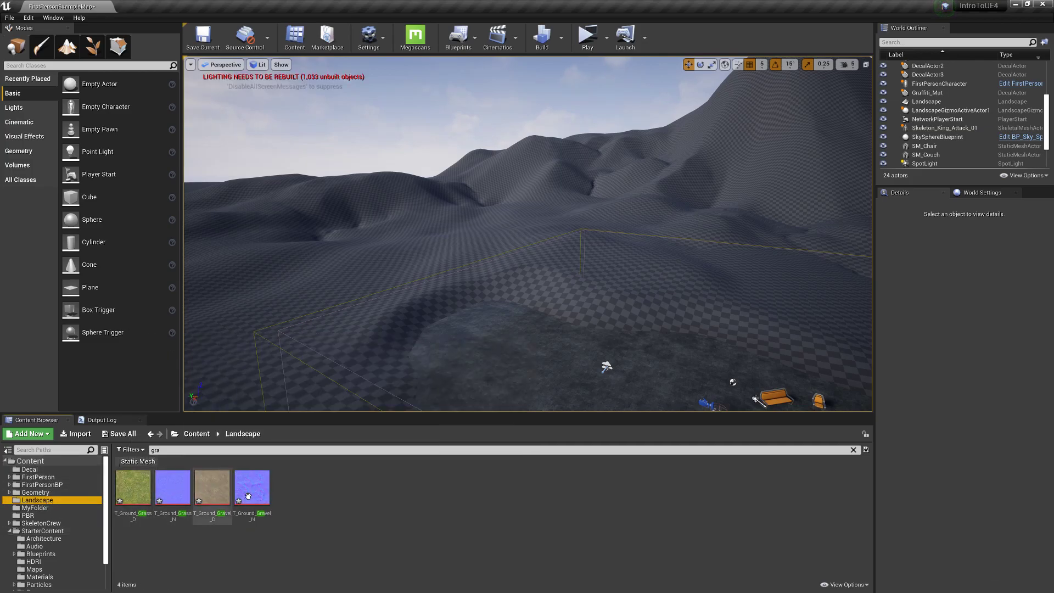
Return to the Textures folder inside StarterContent and clear its search filter.
scroll(49, 579, "down", 1)
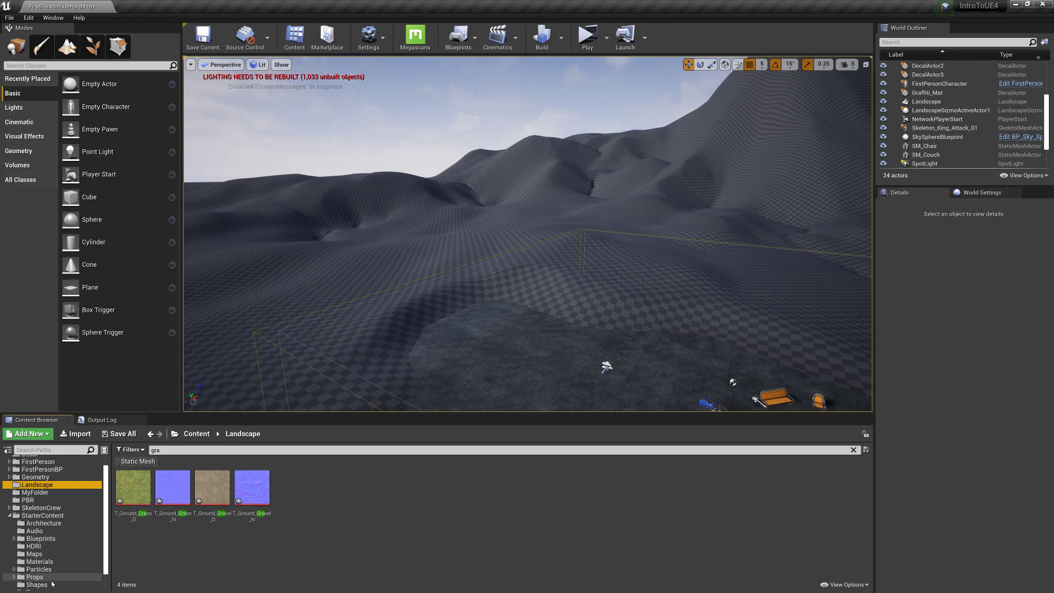
scroll(52, 584, "down", 1)
left_click(39, 577)
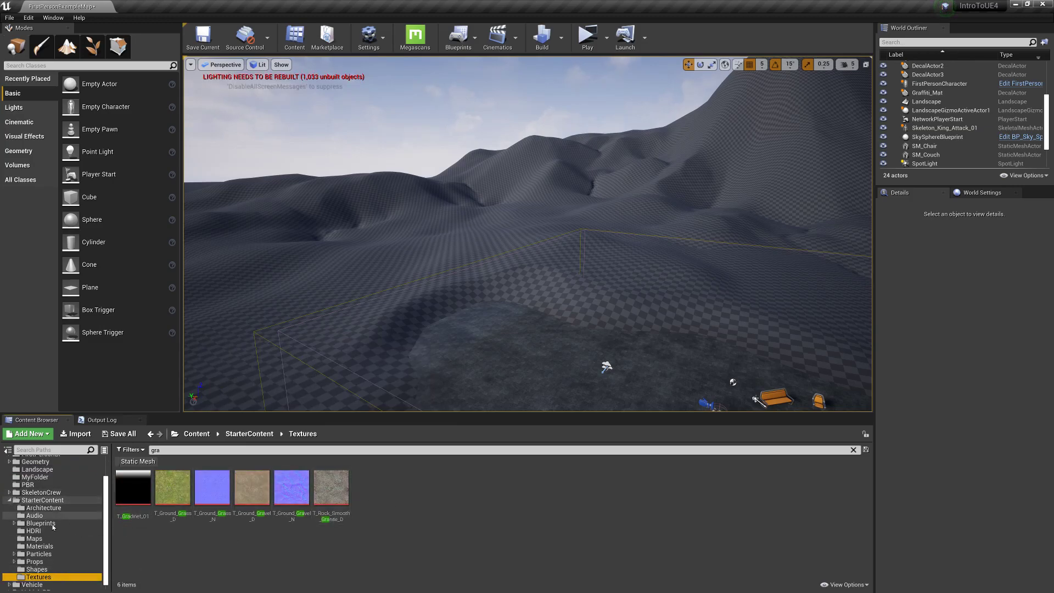
left_click(853, 449)
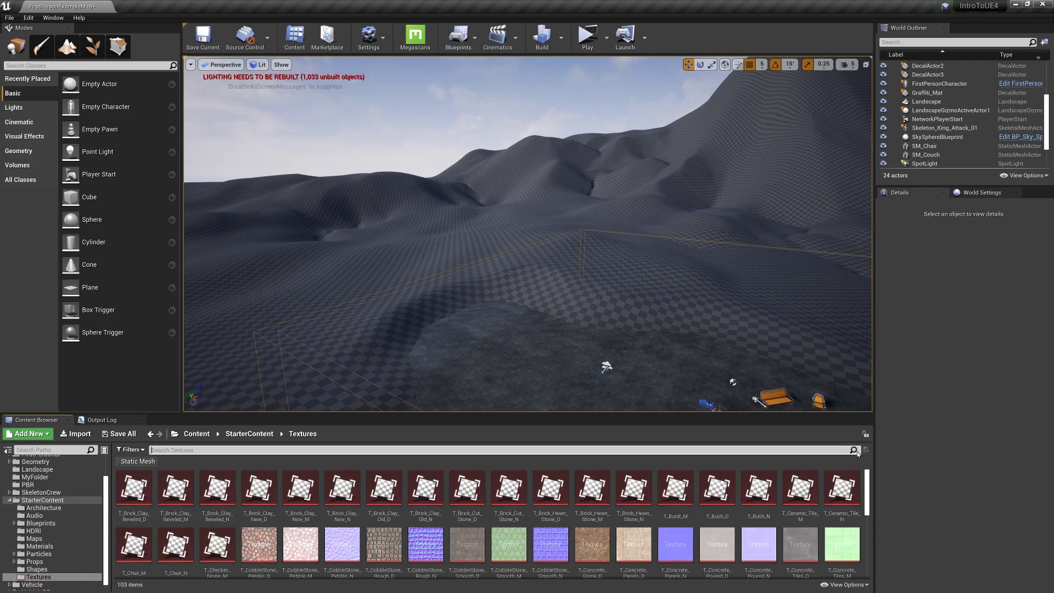
Look through the starter textures for another ground texture suitable for the terrain.
scroll(463, 534, "down", 5)
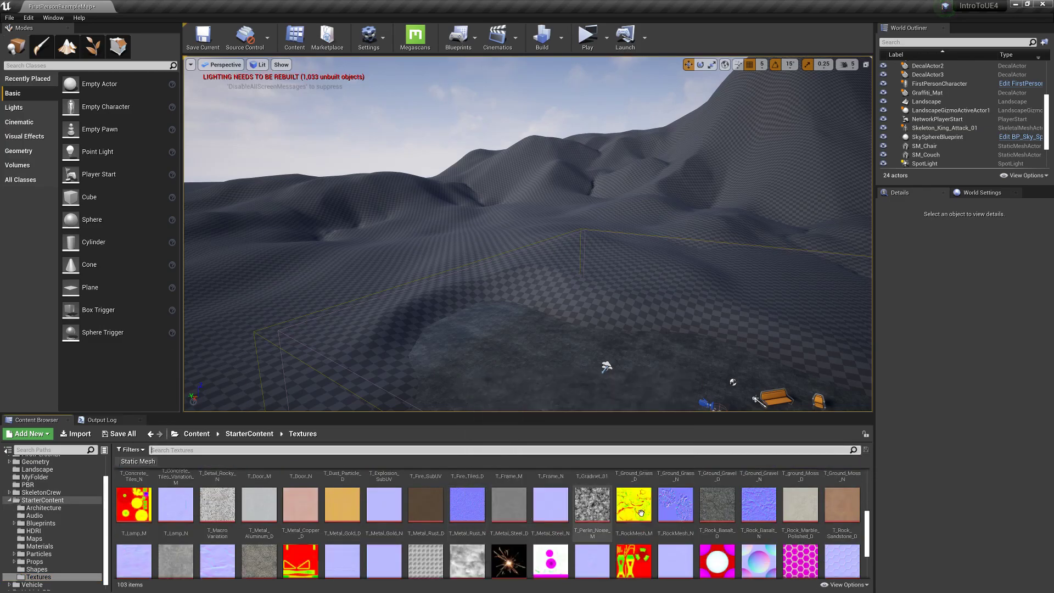
scroll(494, 527, "down", 3)
scroll(590, 519, "up", 3)
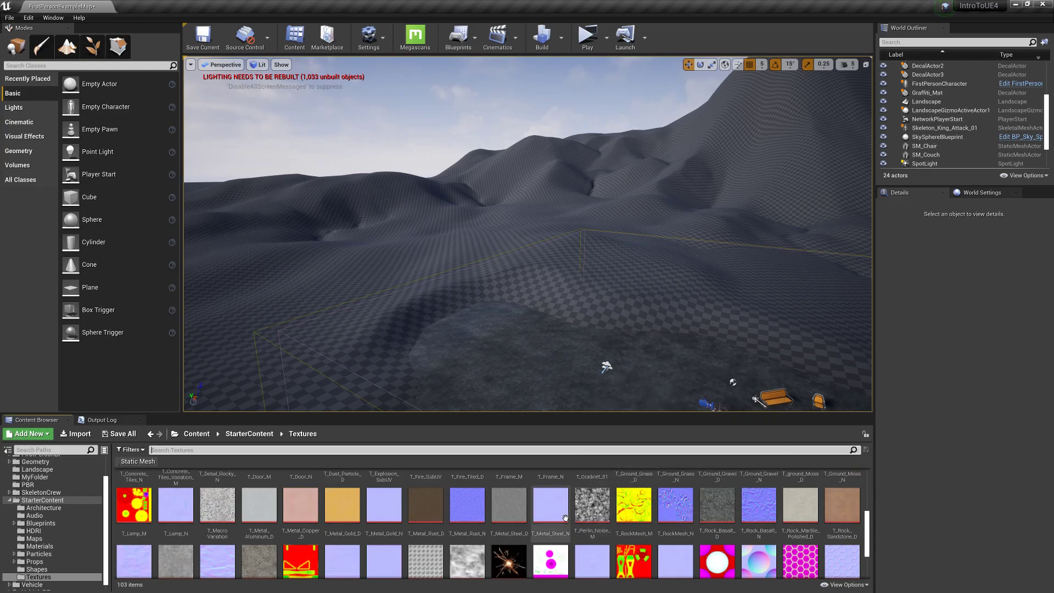
scroll(582, 520, "up", 3)
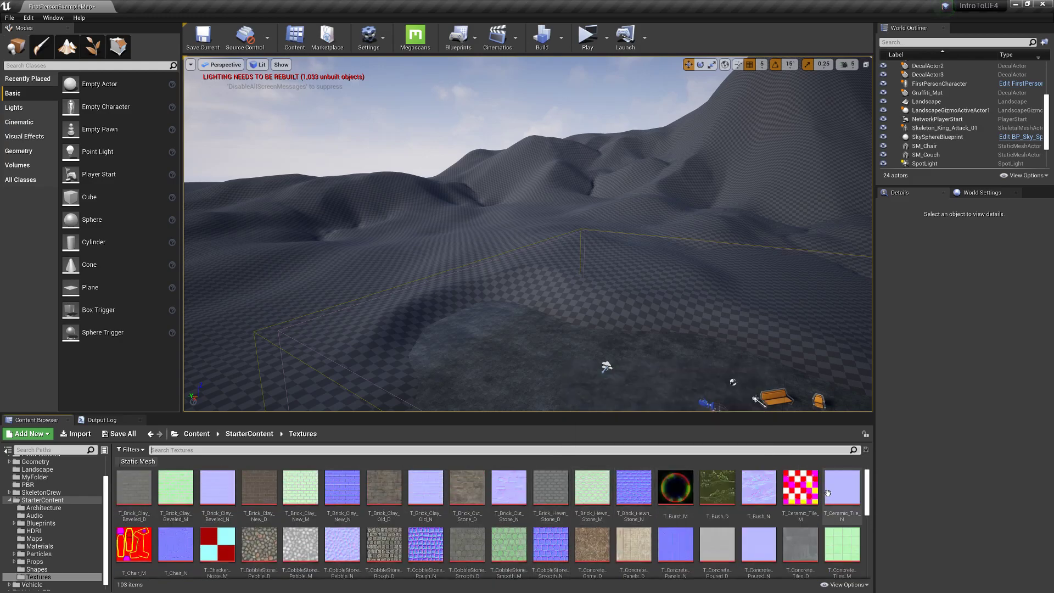
scroll(750, 522, "down", 2)
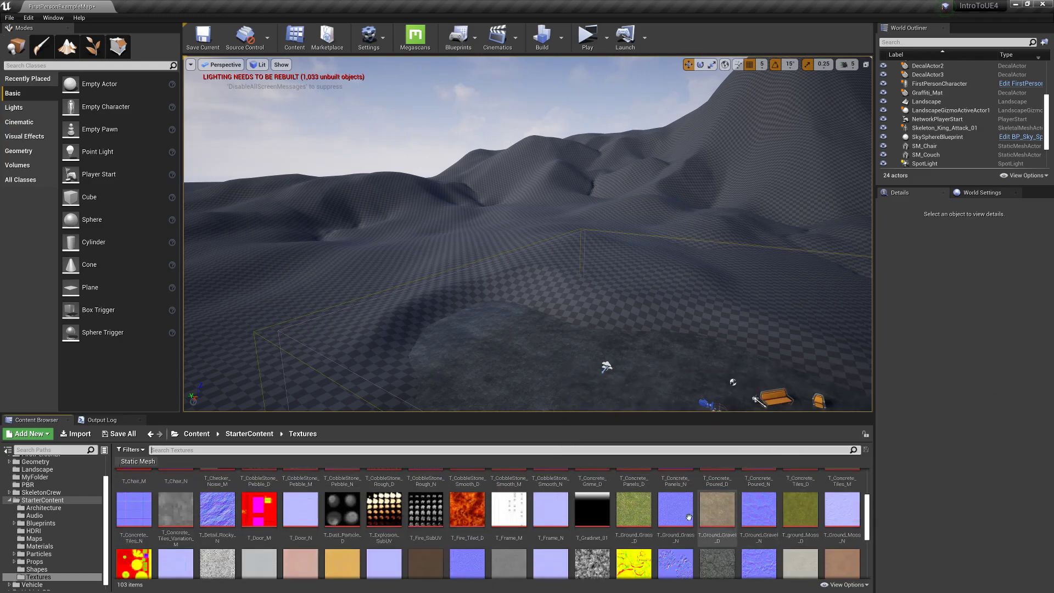
scroll(439, 519, "down", 2)
scroll(440, 518, "down", 1)
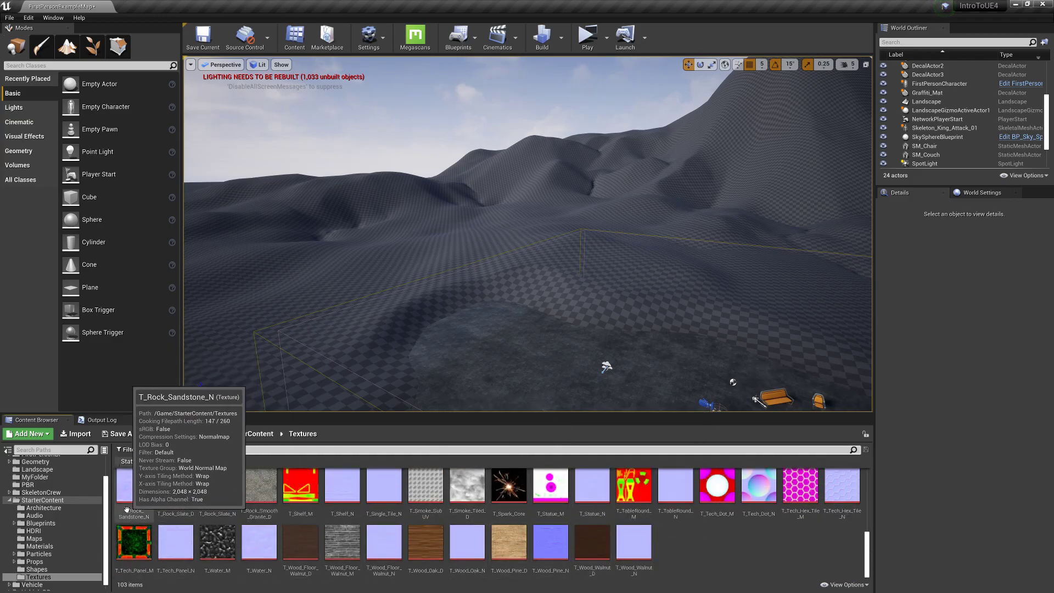
scroll(63, 551, "down", 1)
Copy the T_Rock_Sandstone_D and T_Rock_Sandstone_N textures into the Landscape folder and open that folder.
scroll(218, 500, "up", 1)
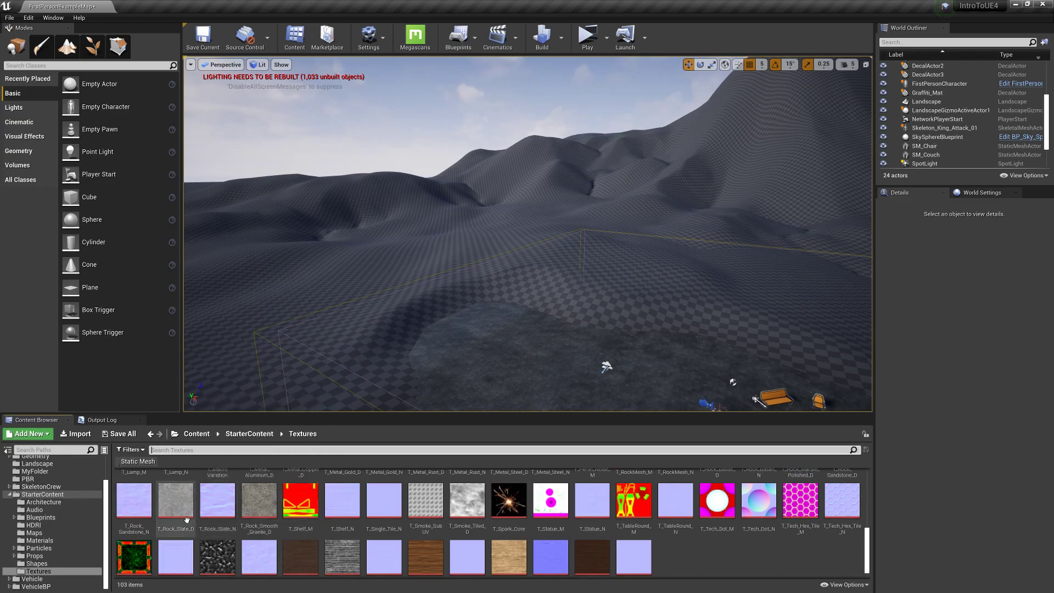
scroll(145, 517, "up", 1)
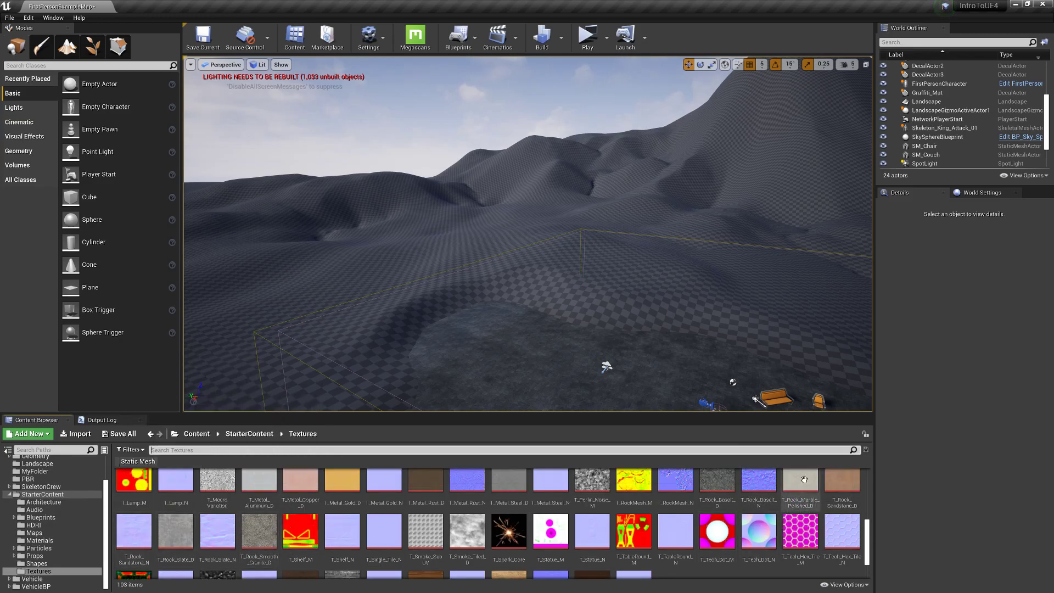
left_click(854, 483)
left_click(133, 533, "ctrl")
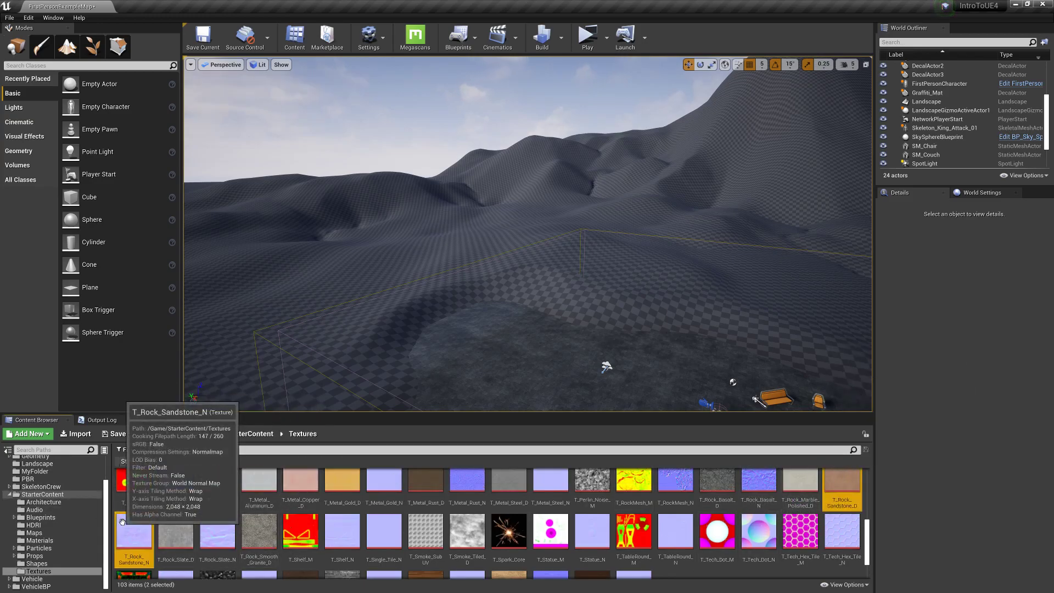
left_click_drag(843, 483, 50, 468)
left_click(80, 490)
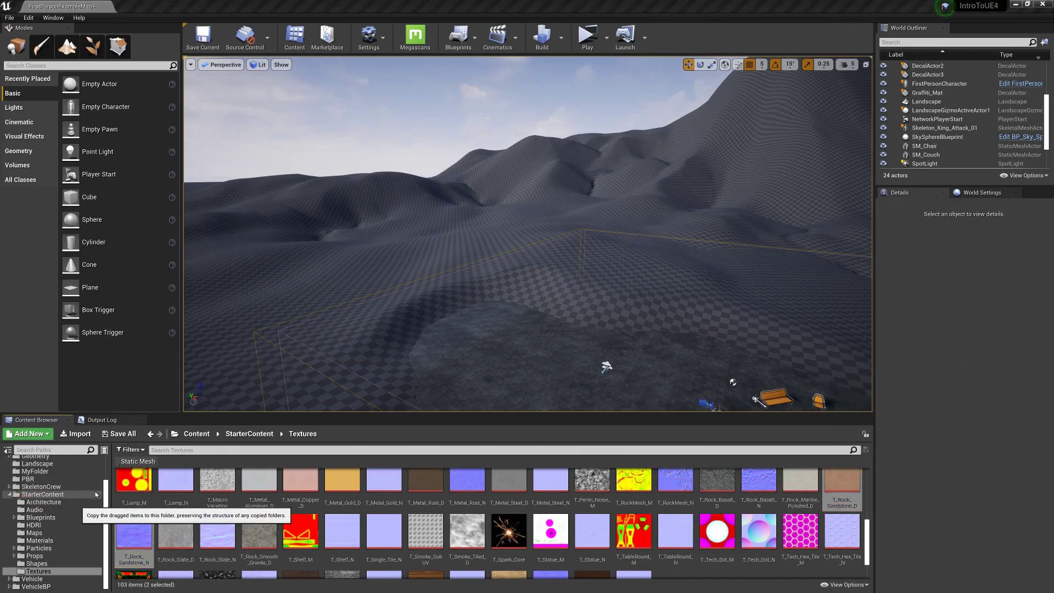
left_click(37, 464)
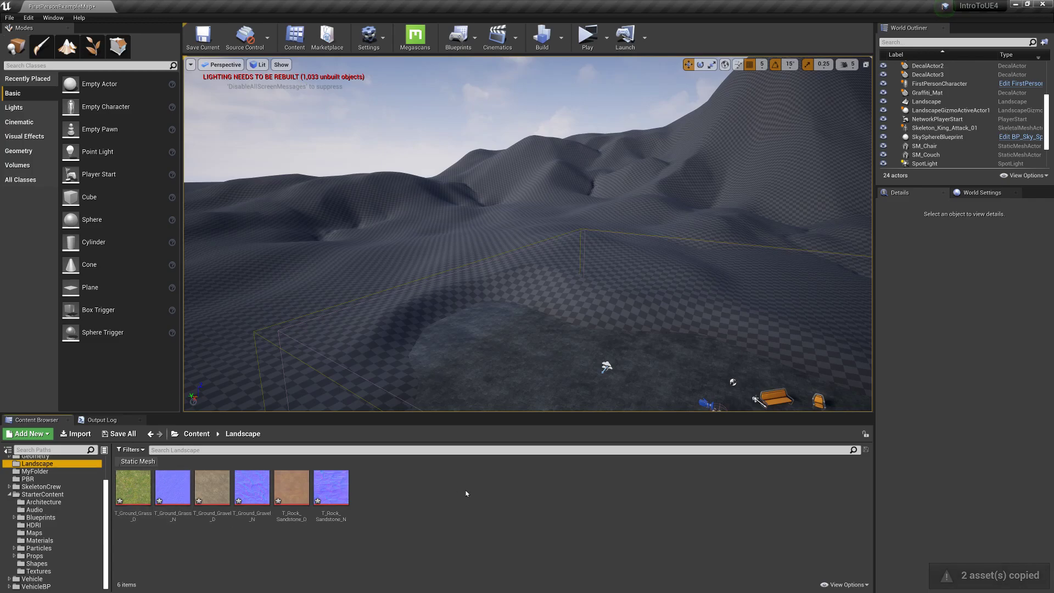
Create a material named Landscape_M in the Landscape folder and open it, keeping the folder's textures accessible beside its editor.
right_click(430, 493)
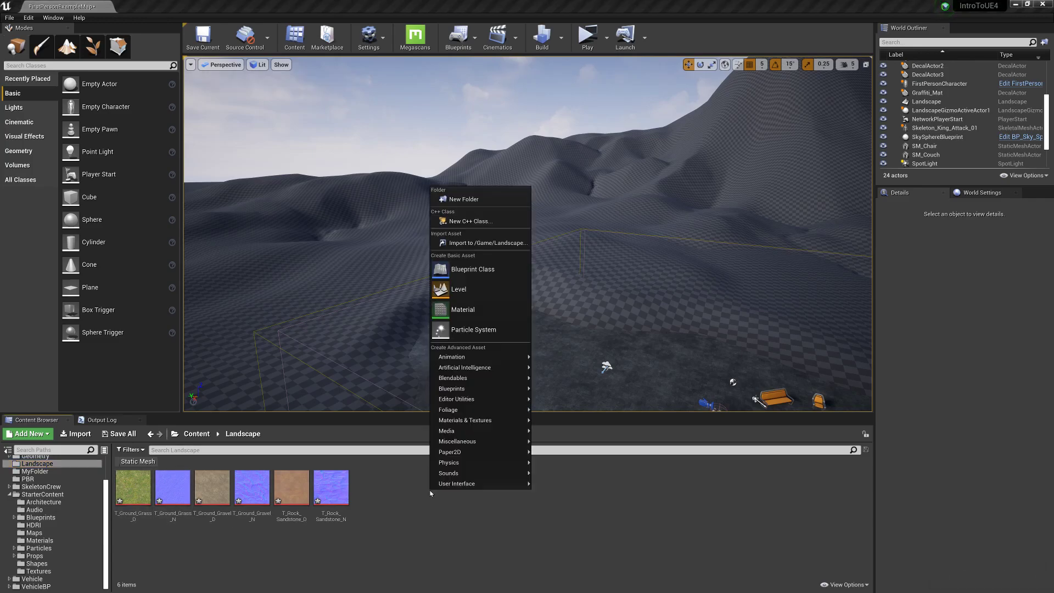
left_click(469, 311)
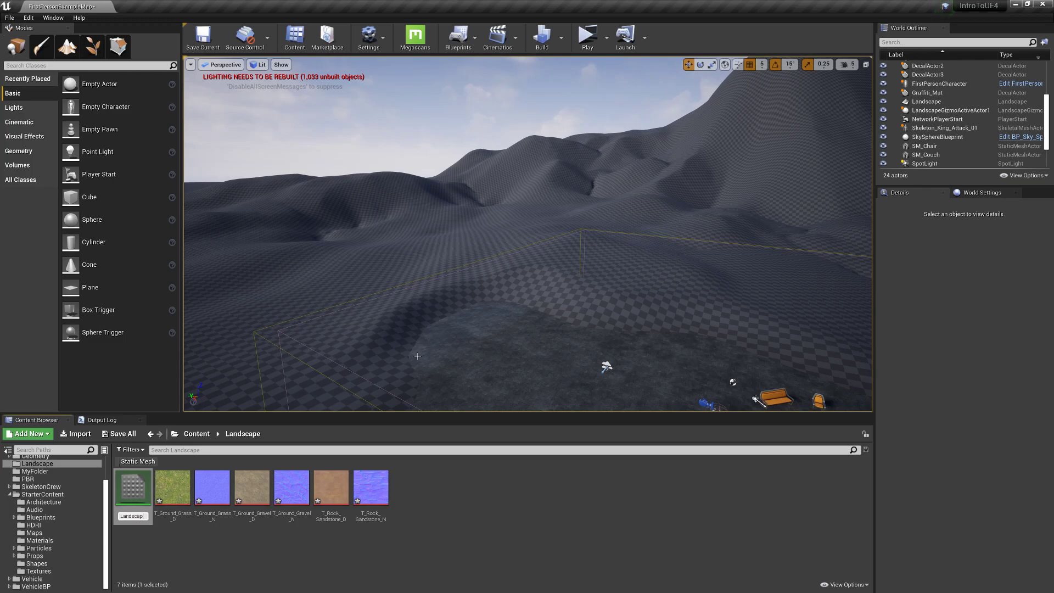
key("Return")
key("Return")
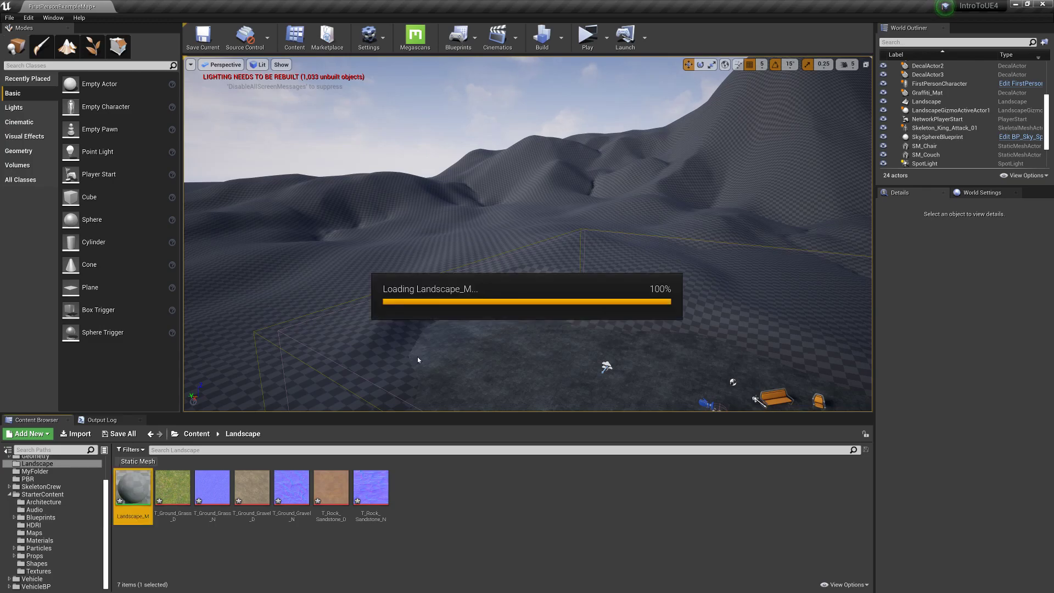
left_click_drag(532, 257, 718, 141)
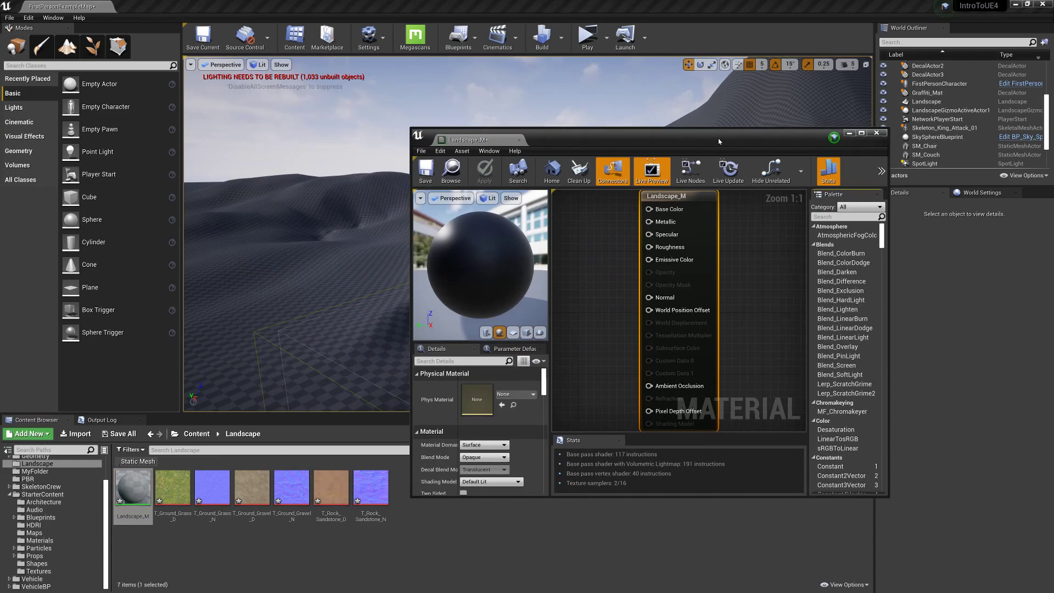
Add T_Ground_Grass_D, T_Ground_Gravel_D and T_Rock_Sandstone_D as texture samples in the material graph and move the Landscape_M node farther from them.
right_click_drag(587, 262, 659, 285)
scroll(618, 313, "down", 2)
scroll(660, 285, "down", 3)
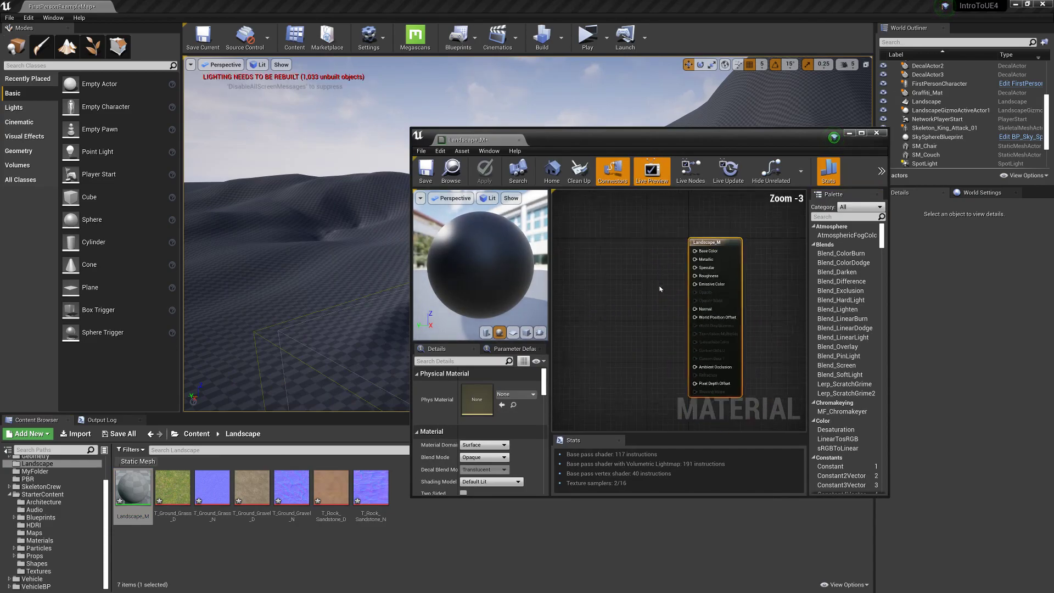
left_click(437, 550)
left_click(171, 488)
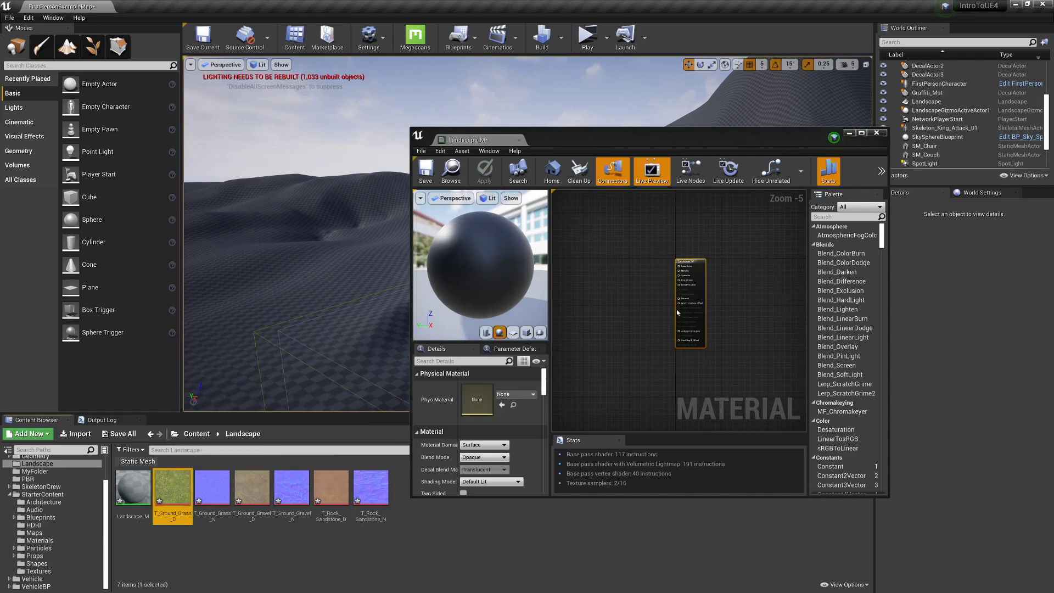
right_click_drag(631, 332, 624, 362)
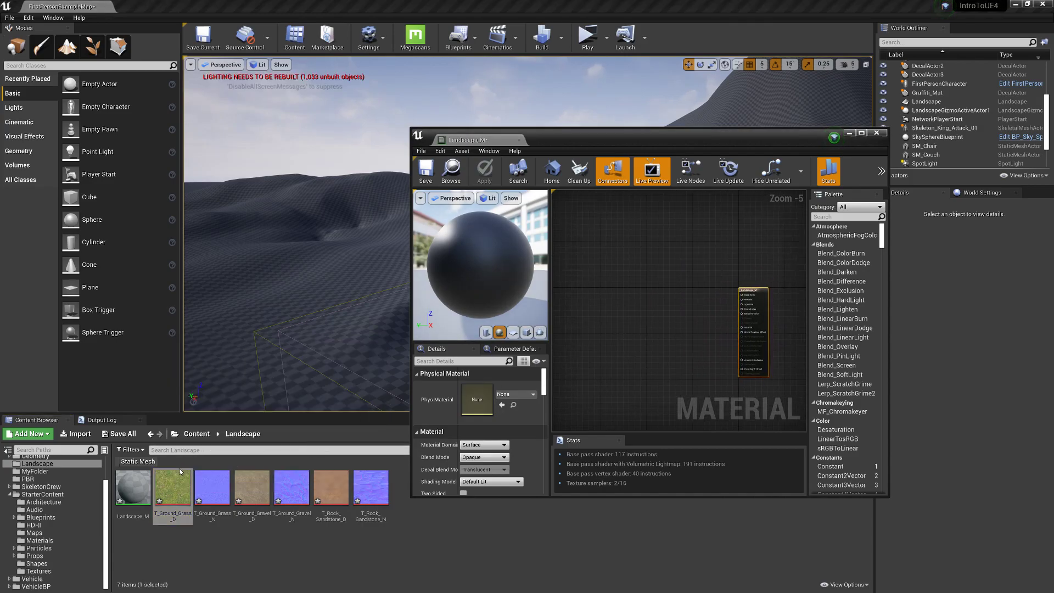
left_click_drag(181, 471, 629, 250)
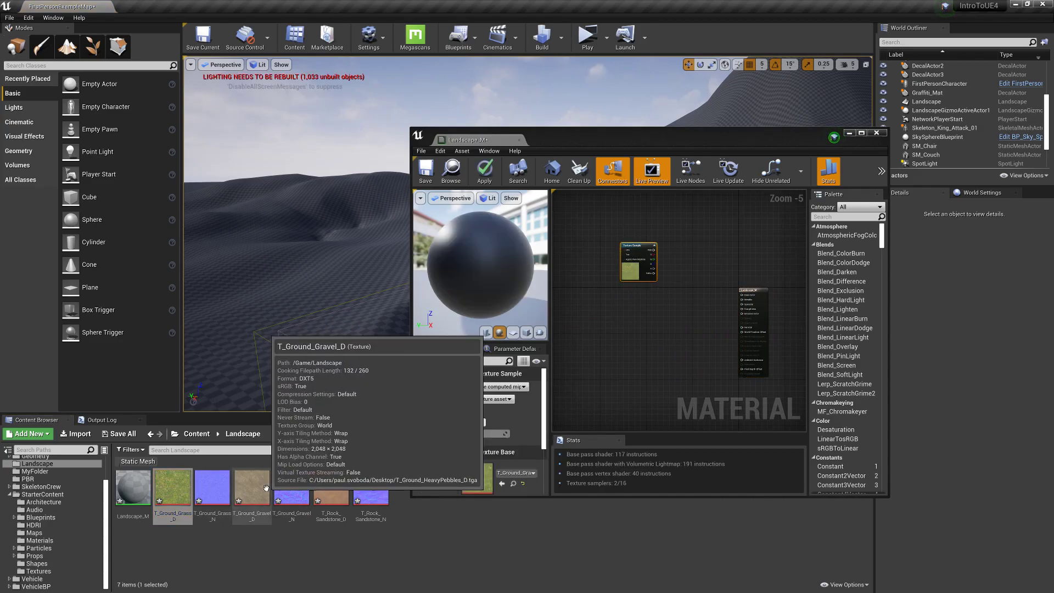
left_click_drag(248, 491, 626, 296)
left_click_drag(330, 485, 632, 352)
left_click_drag(747, 293, 777, 376)
Add three normal map texture samples below the colour ones, including T_Ground_Gravel_N and T_Rock_Sandstone_N.
right_click_drag(674, 345, 652, 273)
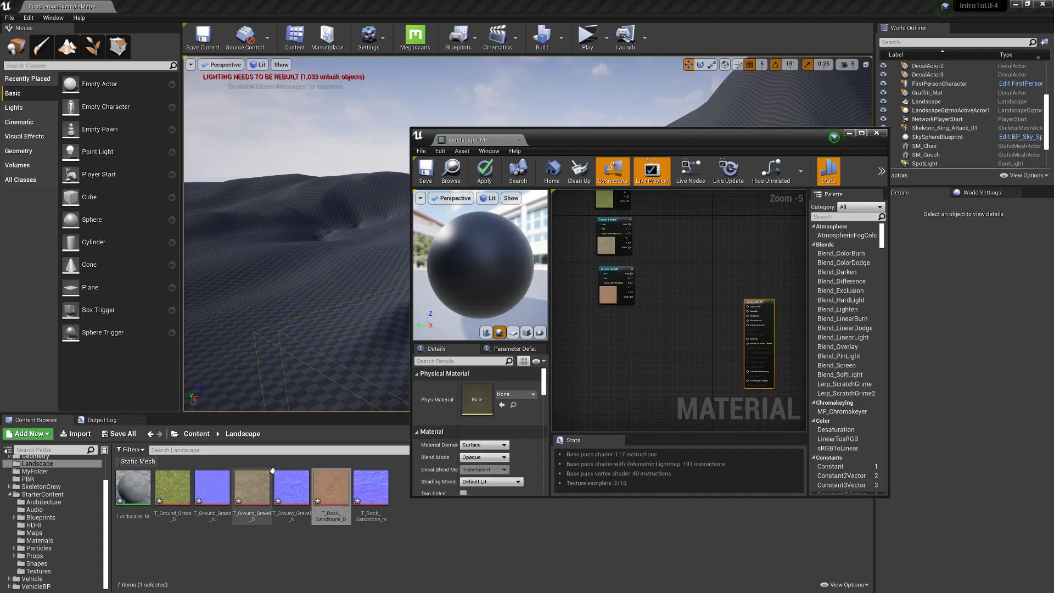
left_click_drag(291, 487, 616, 341)
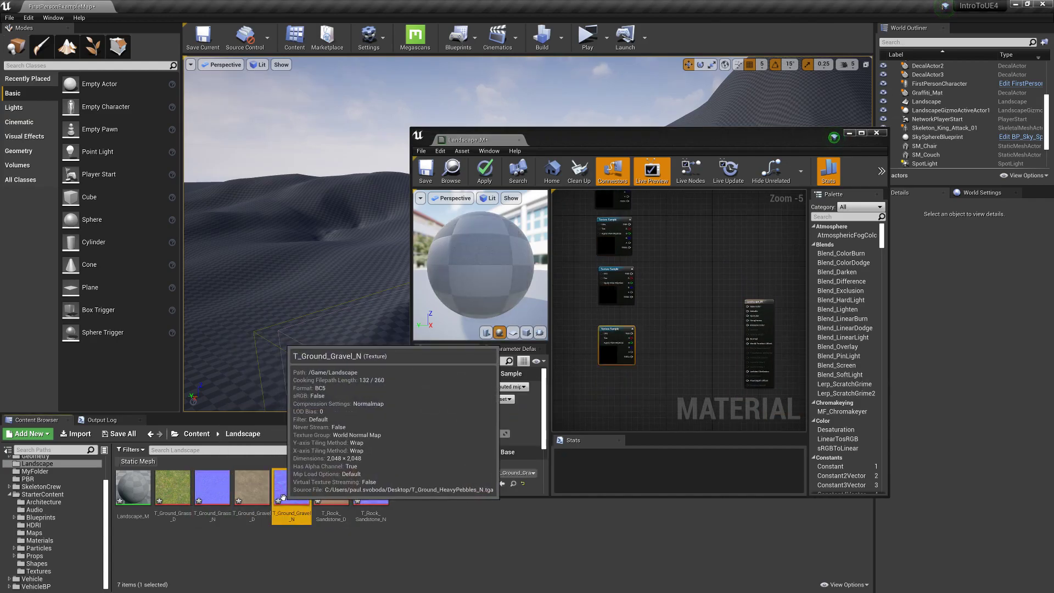
left_click_drag(283, 497, 610, 382)
left_click_drag(370, 488, 617, 428)
Arrange the three normal map samples in a neat column beneath the colour samples.
right_click_drag(657, 346, 640, 263)
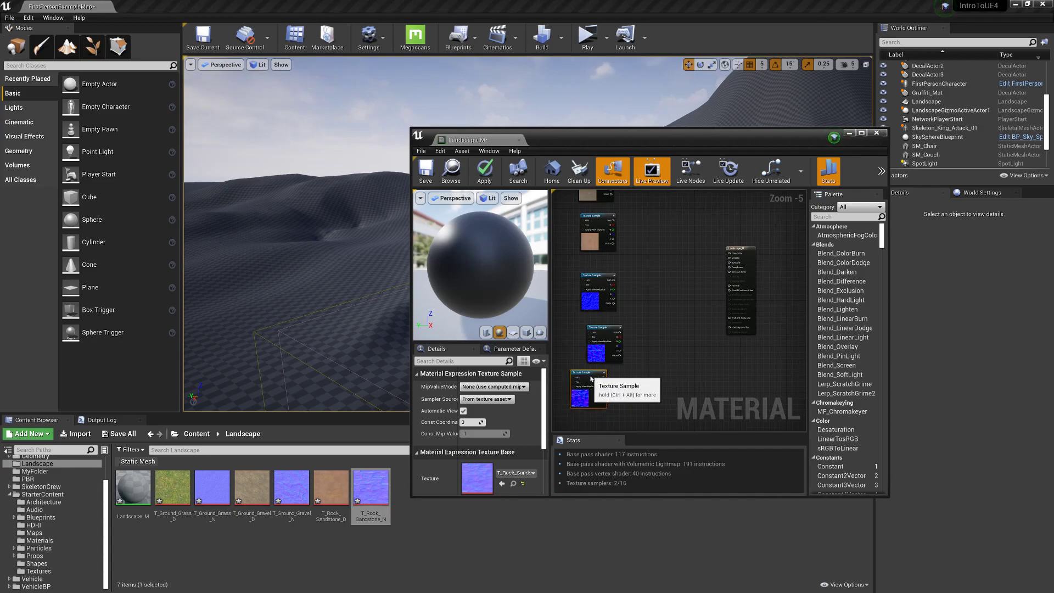
left_click_drag(603, 328, 588, 326)
left_click_drag(598, 281, 591, 286)
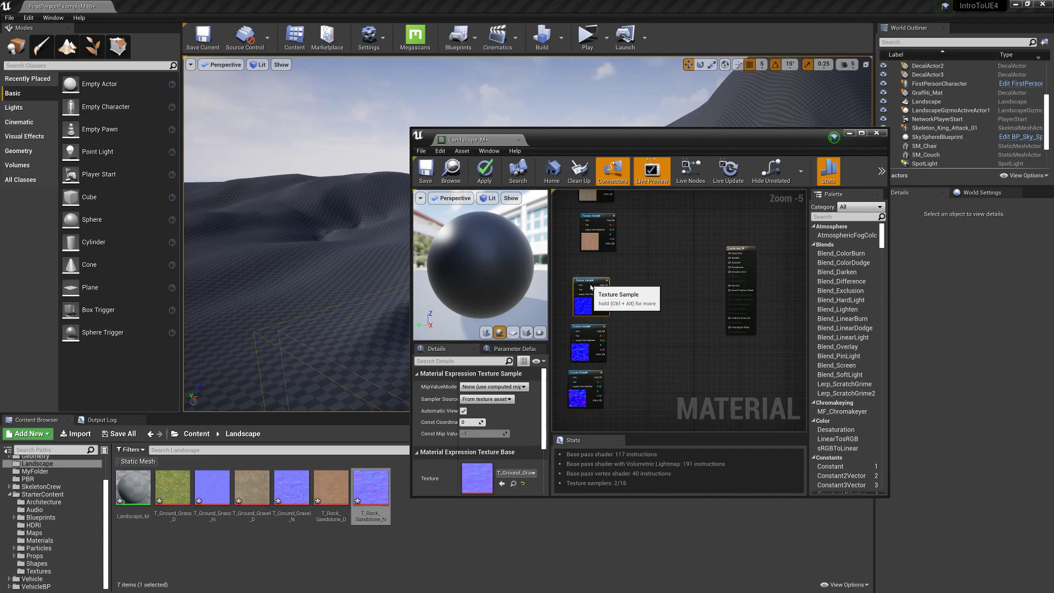
right_click_drag(643, 293, 638, 365)
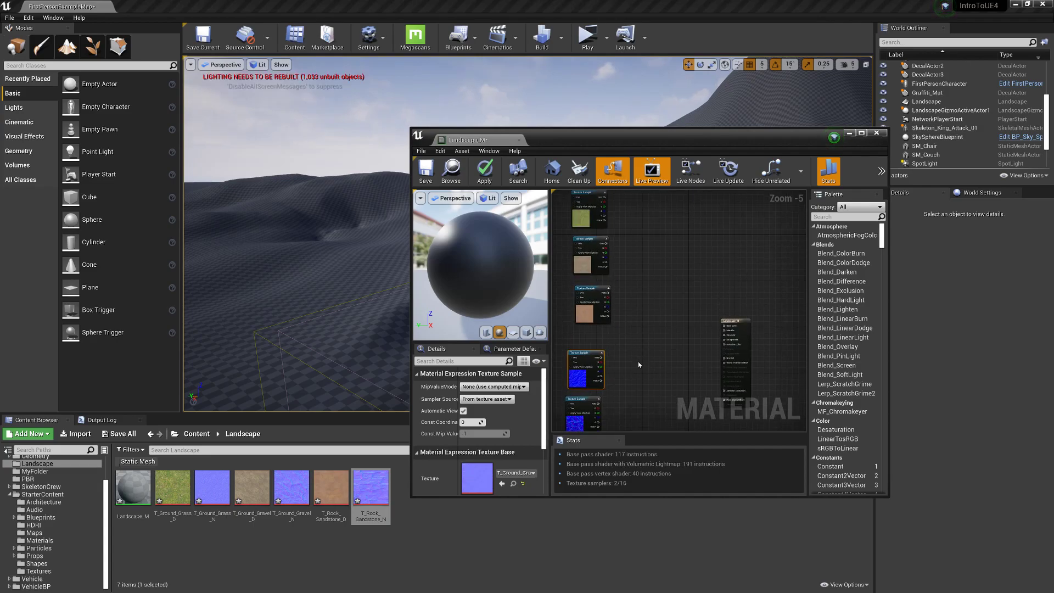
left_click(665, 331)
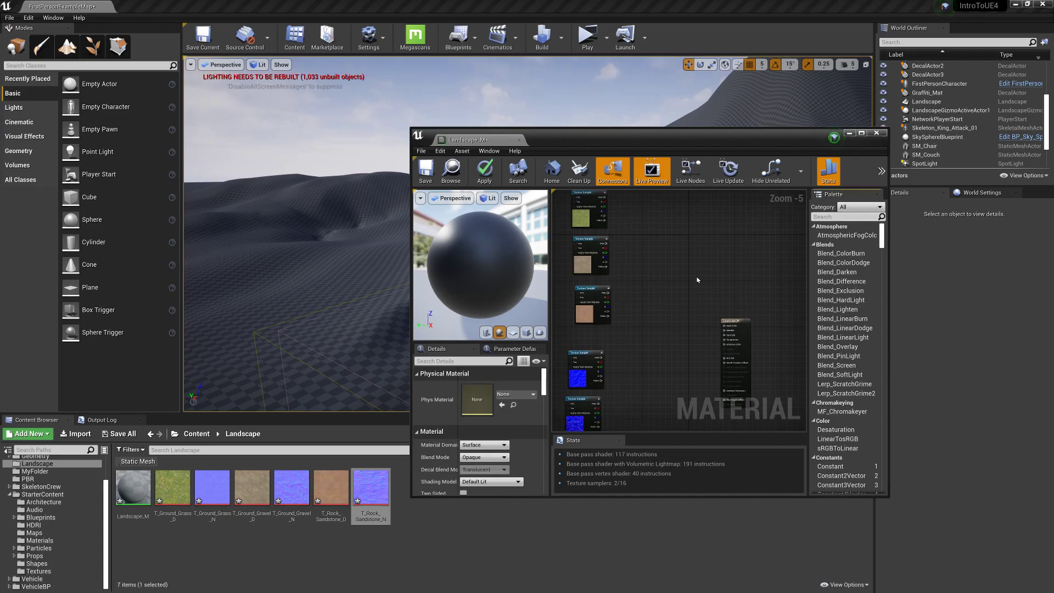
Find "land" in the node palette and place a LandscapeLayerBlend node between the texture samples and the Landscape_M node.
type("land")
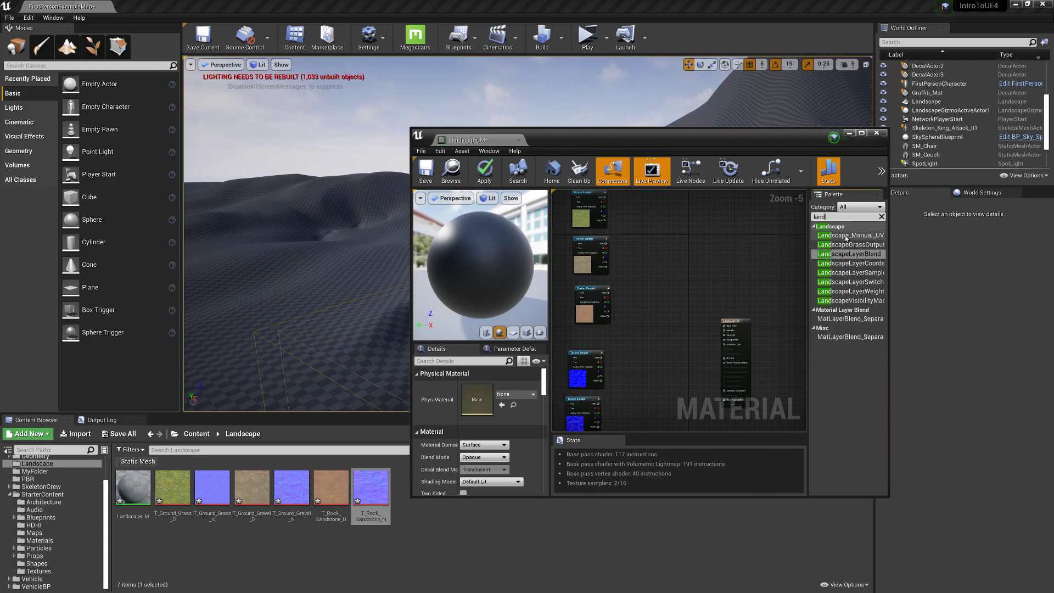
left_click_drag(848, 253, 695, 272)
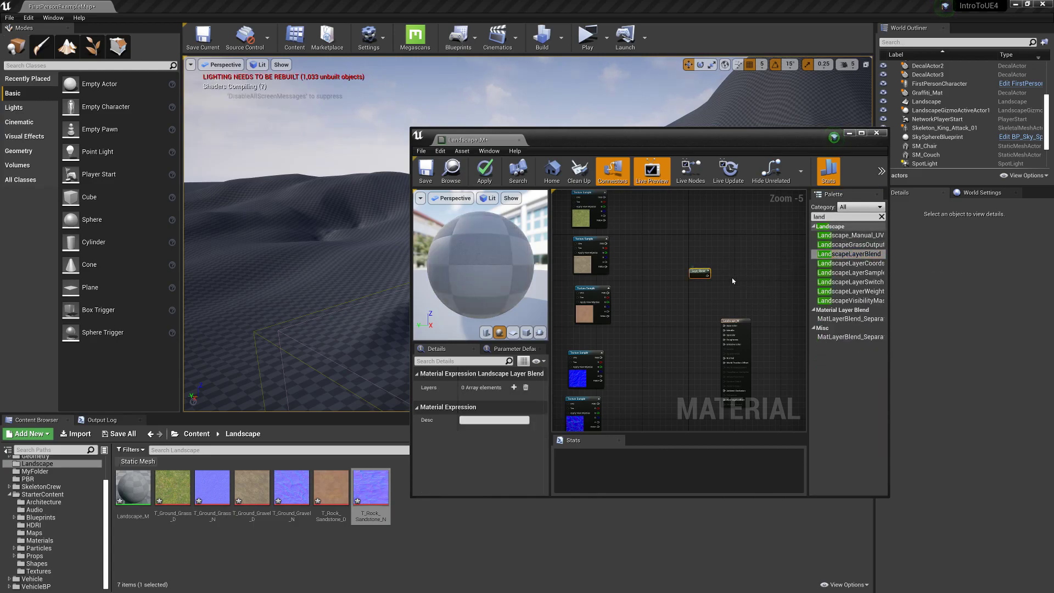
scroll(706, 278, "up", 1)
right_click_drag(647, 304, 660, 338)
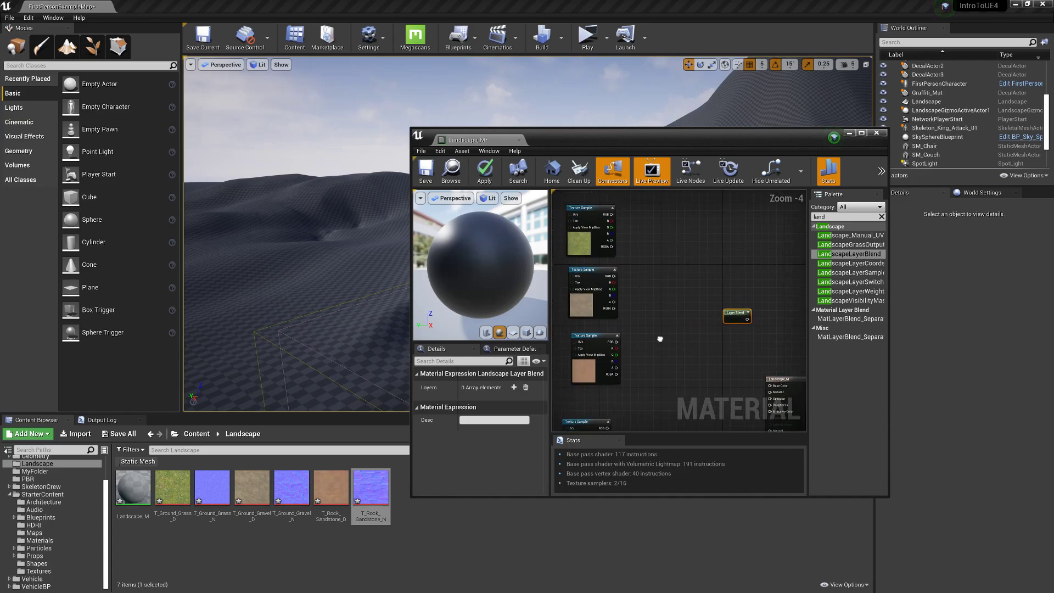
left_click_drag(747, 329, 703, 380)
right_click_drag(727, 385, 696, 317)
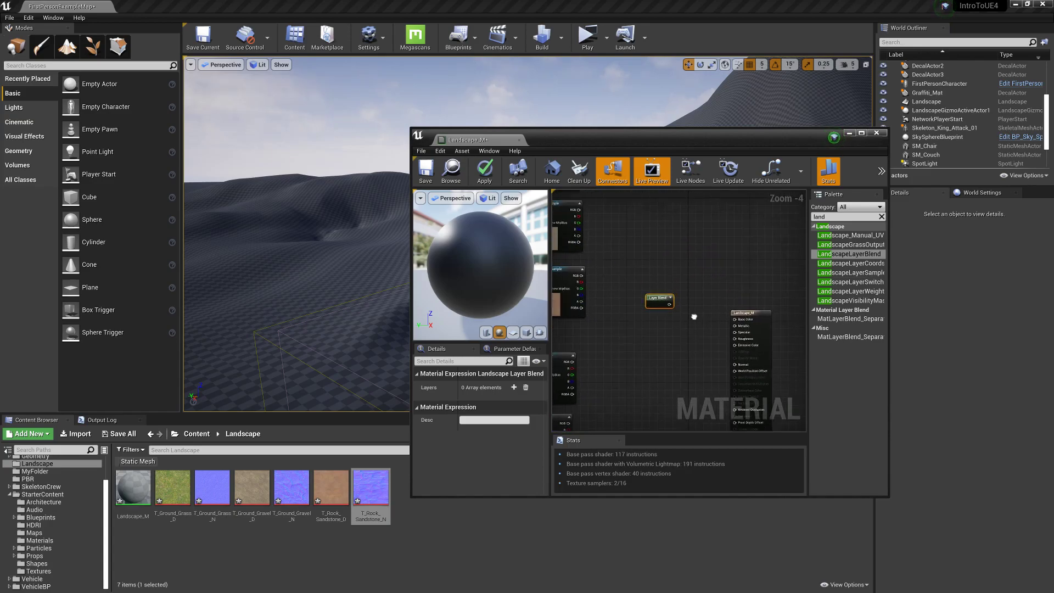
Add three layers to the Layer Blend node.
left_click(514, 388)
left_click(513, 387)
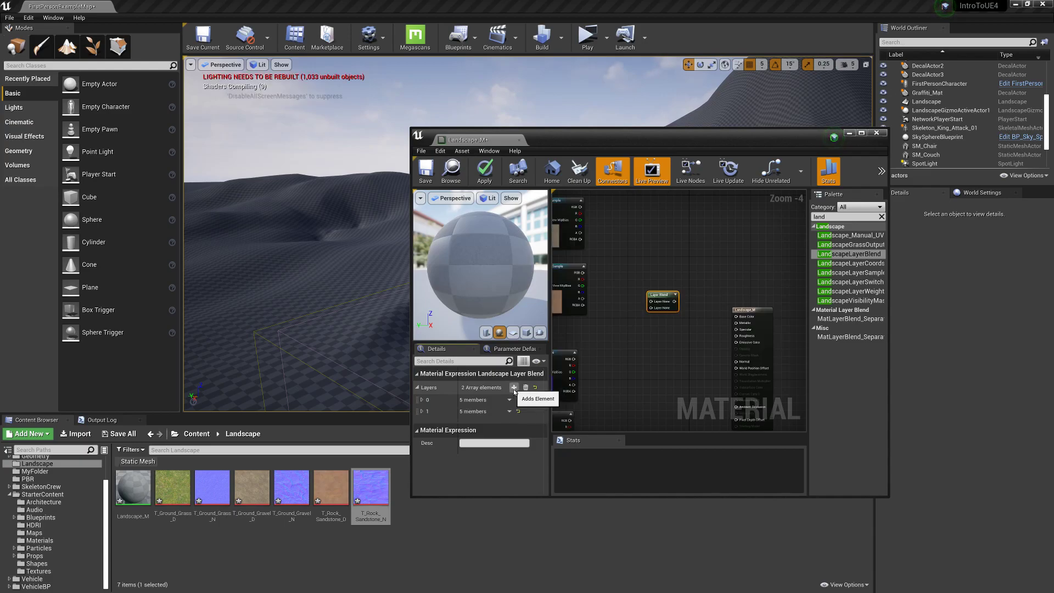
left_click(514, 388)
Name the Layer Blend node's first layer Grass.
left_click(423, 400)
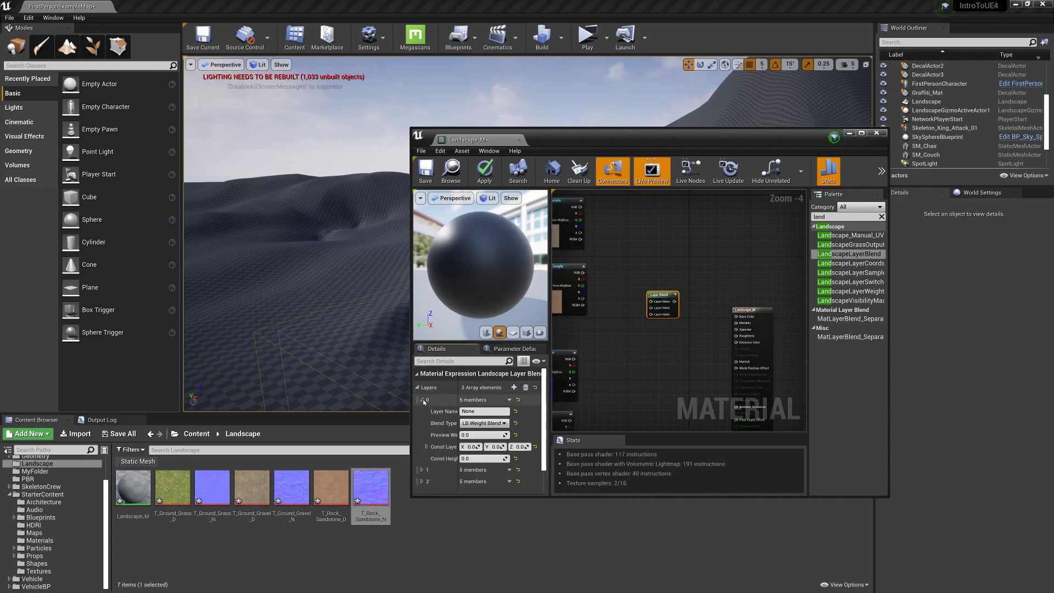
left_click(424, 401)
left_click(424, 401)
left_click(424, 401)
left_click(423, 401)
left_click(484, 411)
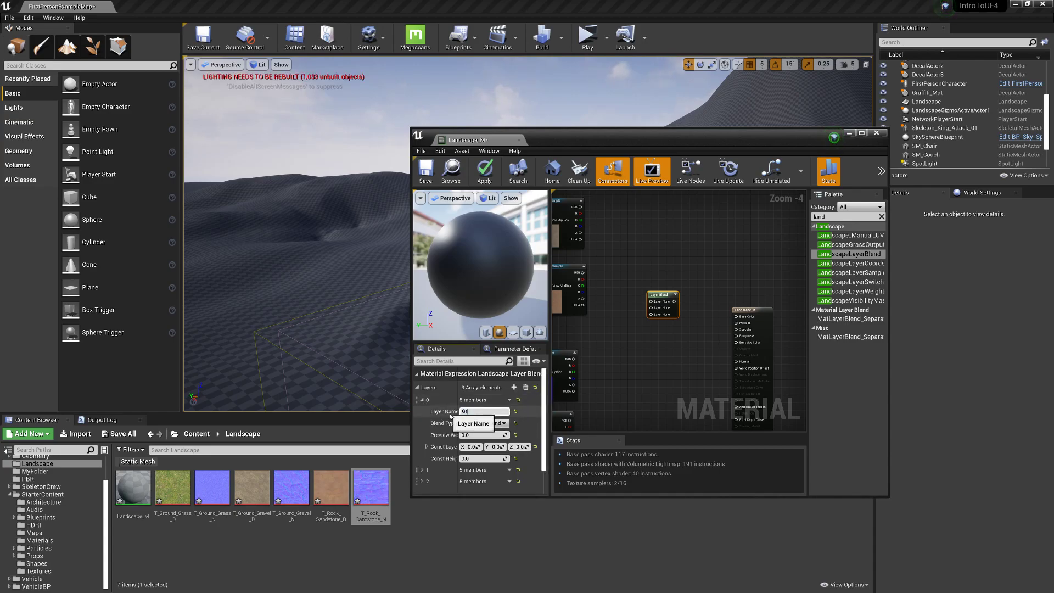
type("Grass")
key("Return")
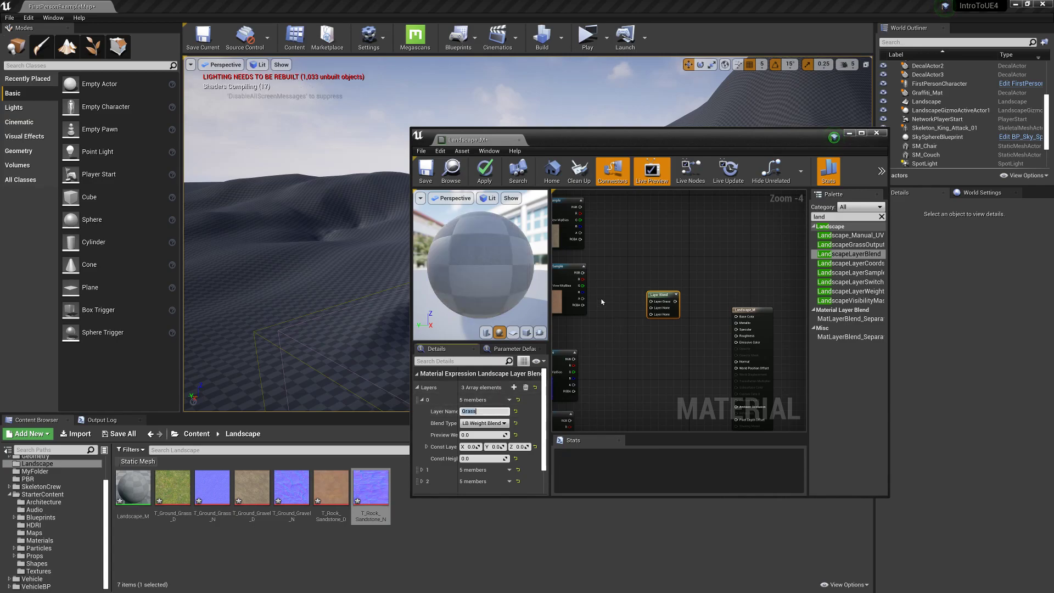
Check which texture the second colour sample uses.
right_click_drag(601, 296, 676, 342)
left_click(626, 280)
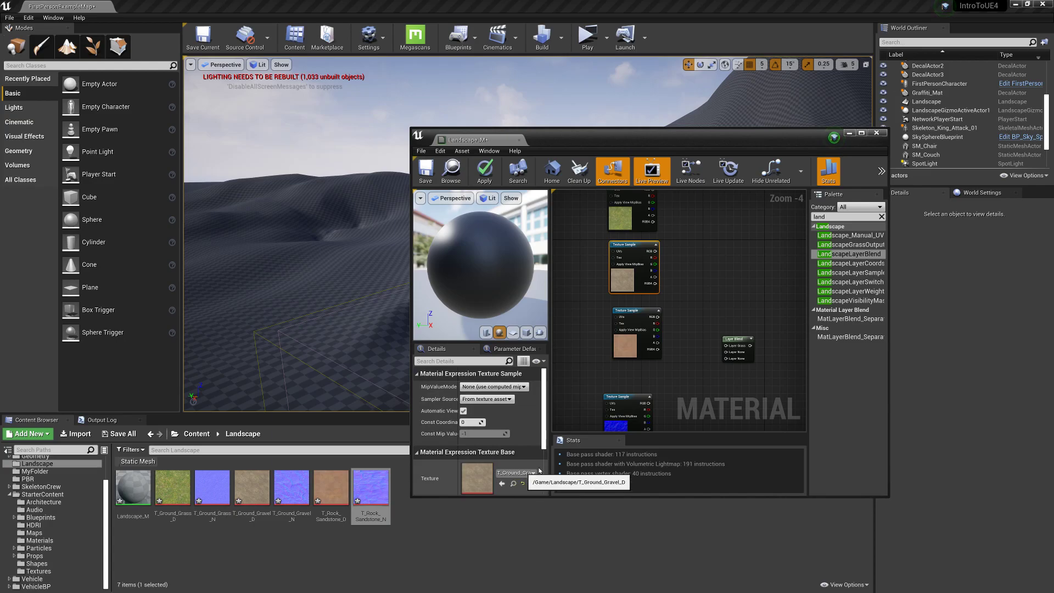
right_click_drag(632, 338, 597, 301)
Name the Layer Blend node's second layer Gravel.
left_click(701, 301)
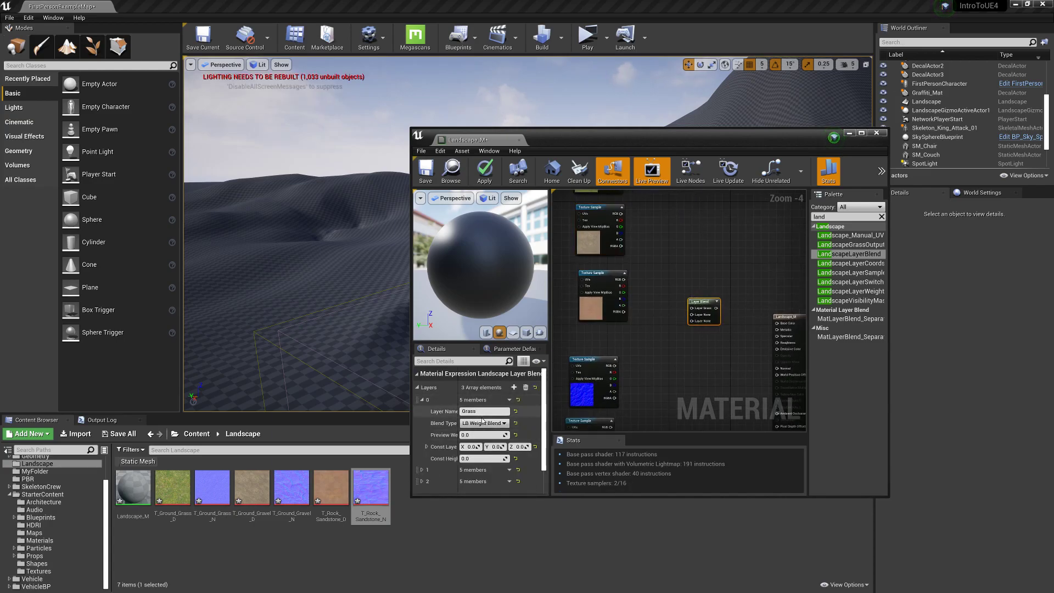
scroll(482, 420, "down", 1)
left_click(422, 455)
scroll(483, 444, "down", 1)
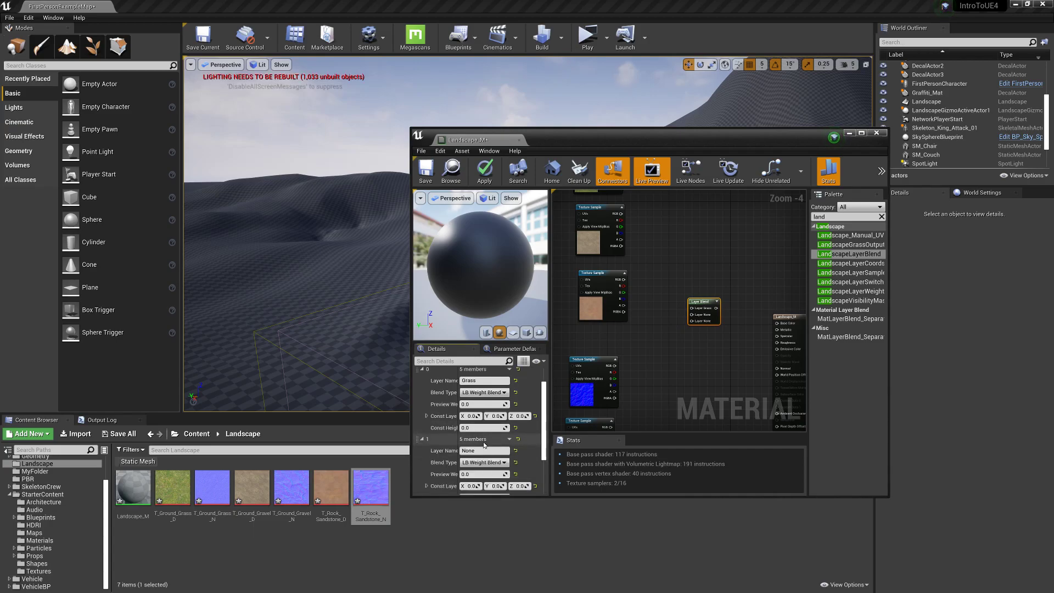
left_click(483, 450)
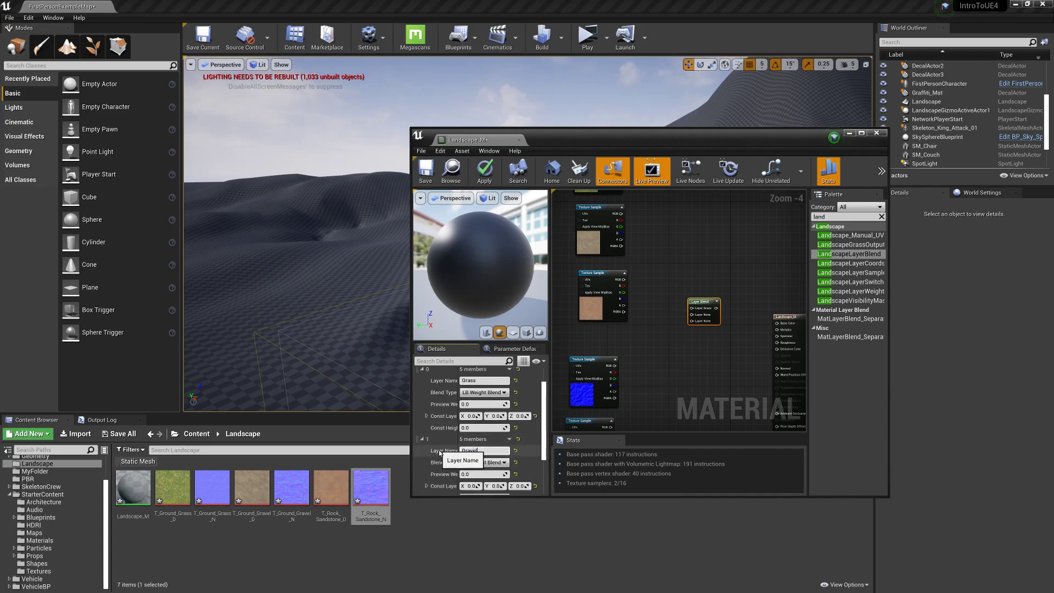
key("Return")
Name the Layer Blend node's third layer Dirt.
scroll(446, 445, "down", 2)
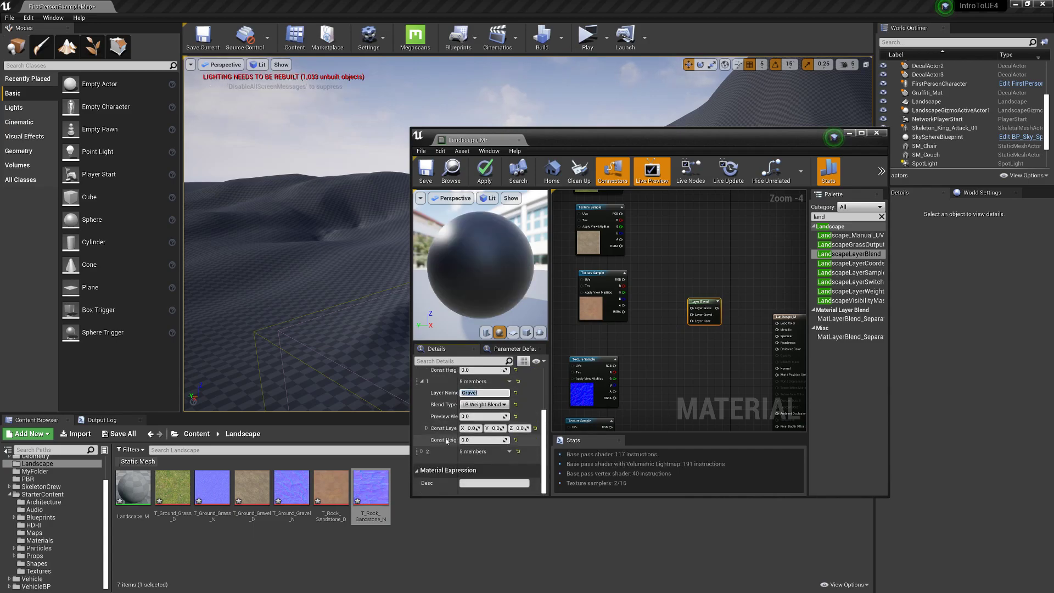
left_click(422, 451)
left_click(483, 463)
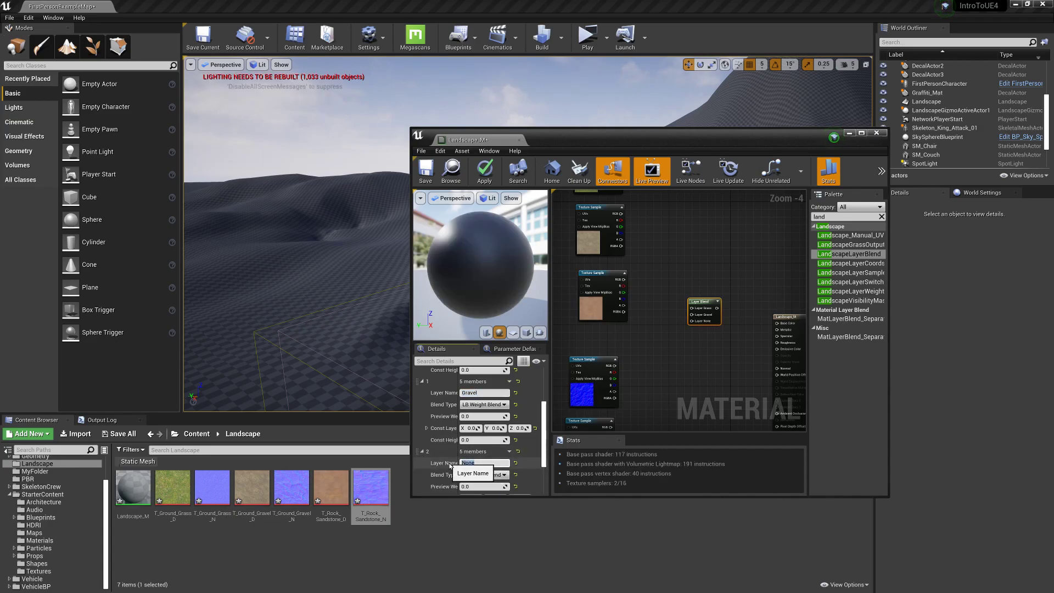
type("Dirt")
key("Return")
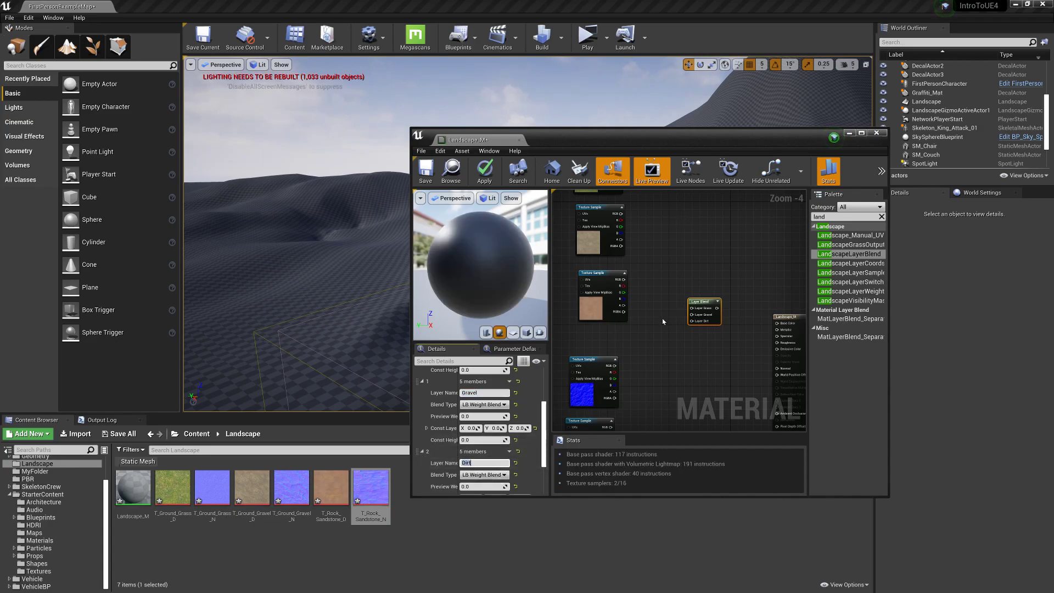
left_click(662, 317)
scroll(486, 421, "down", 3)
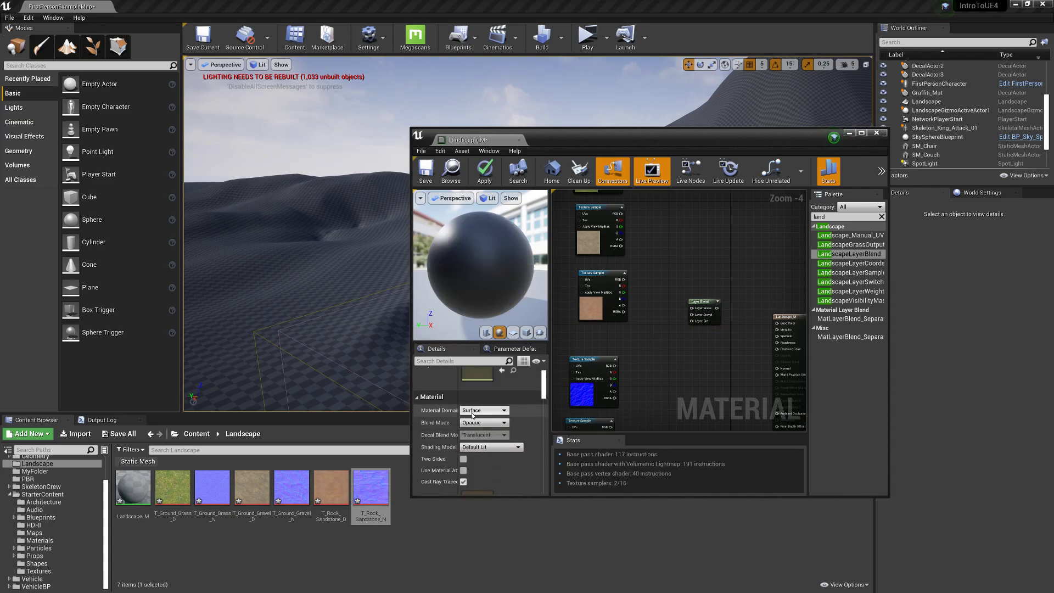
left_click(703, 305)
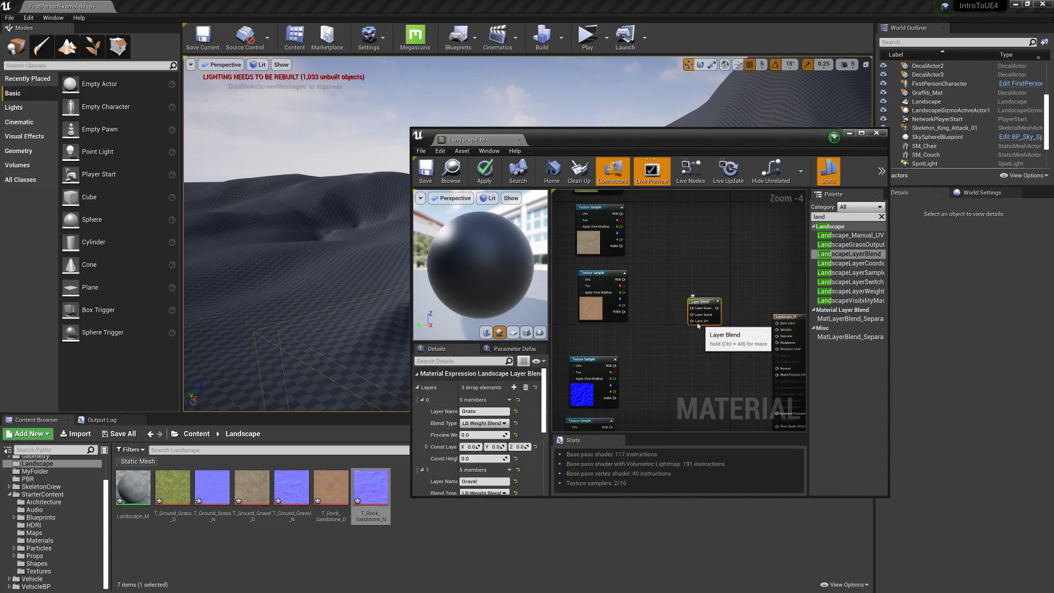
Connect the RGB outputs of the grass, gravel and sandstone colour samples to the Layer Blend's Grass, Gravel and Dirt inputs respectively.
right_click_drag(643, 299, 619, 366)
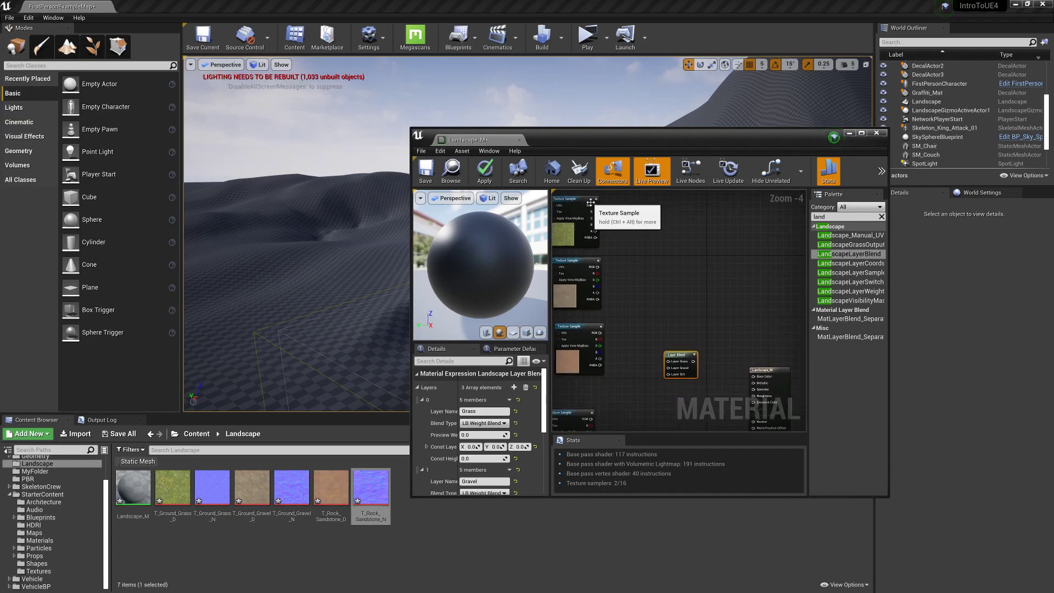
left_click(599, 226)
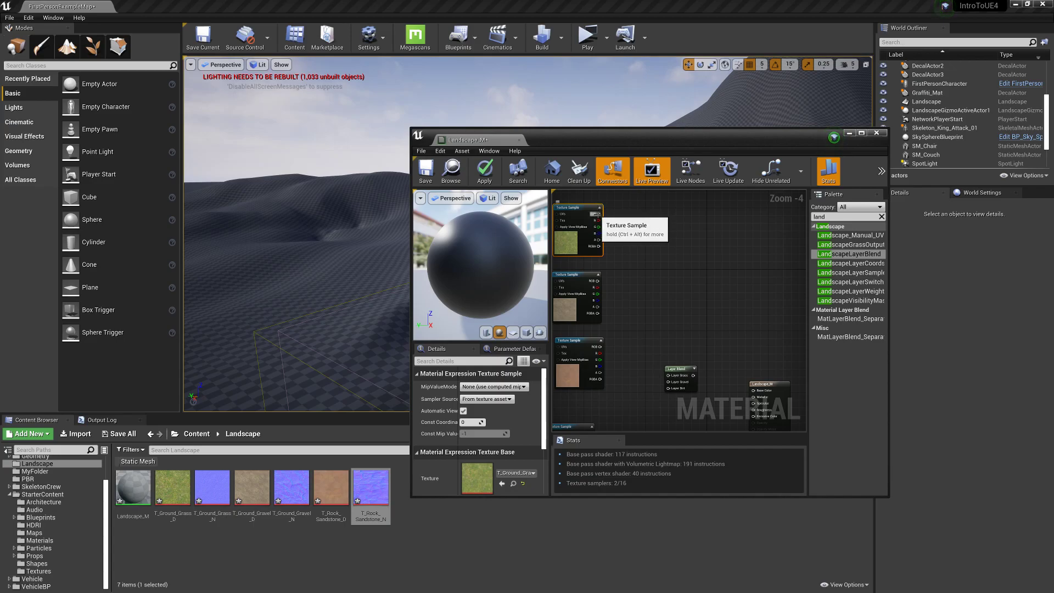
left_click_drag(598, 213, 667, 376)
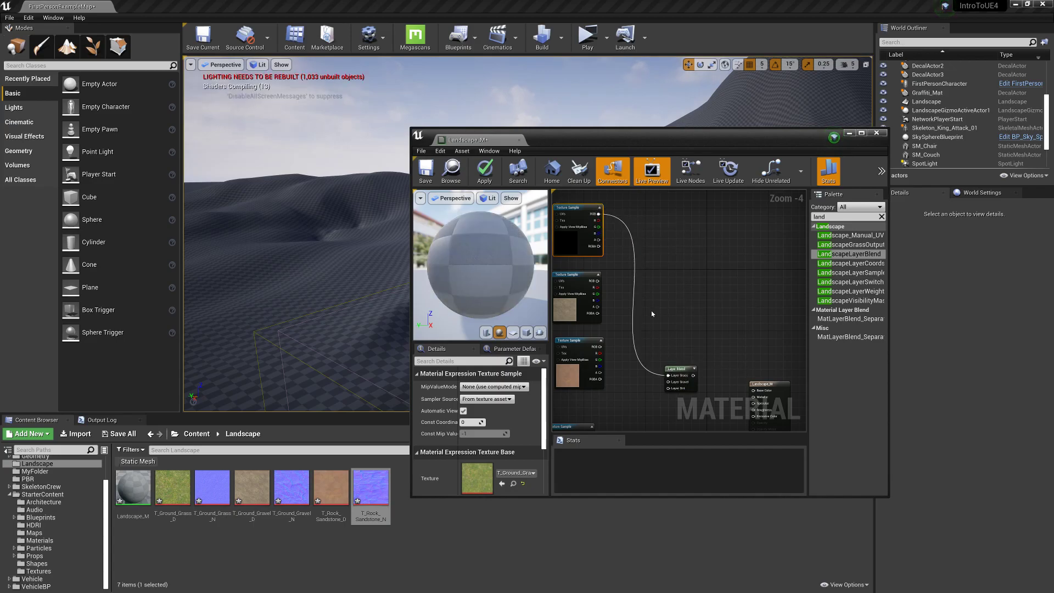
left_click_drag(598, 277, 668, 382)
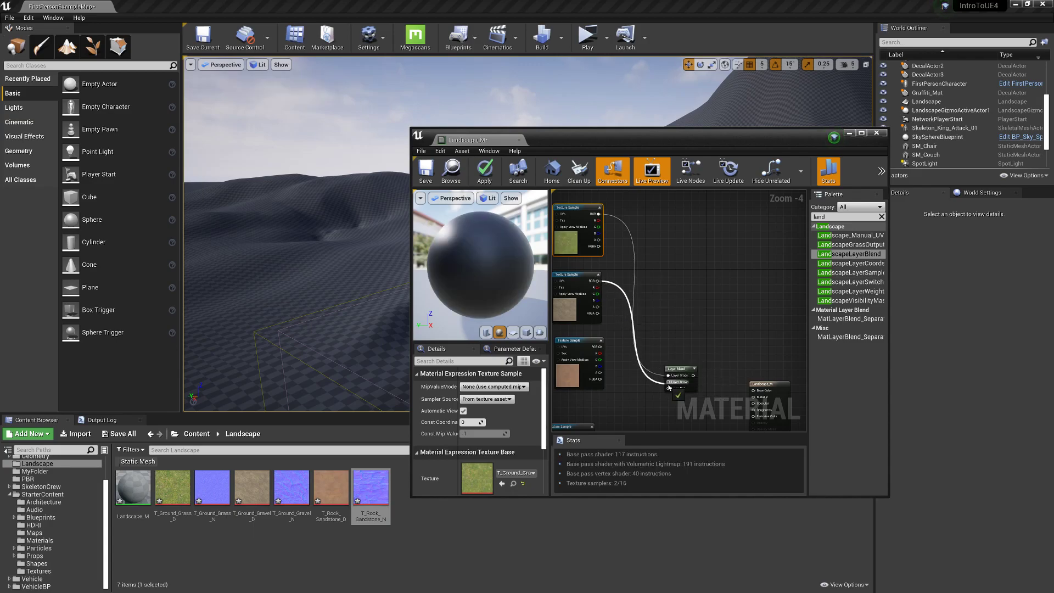
left_click_drag(600, 346, 668, 388)
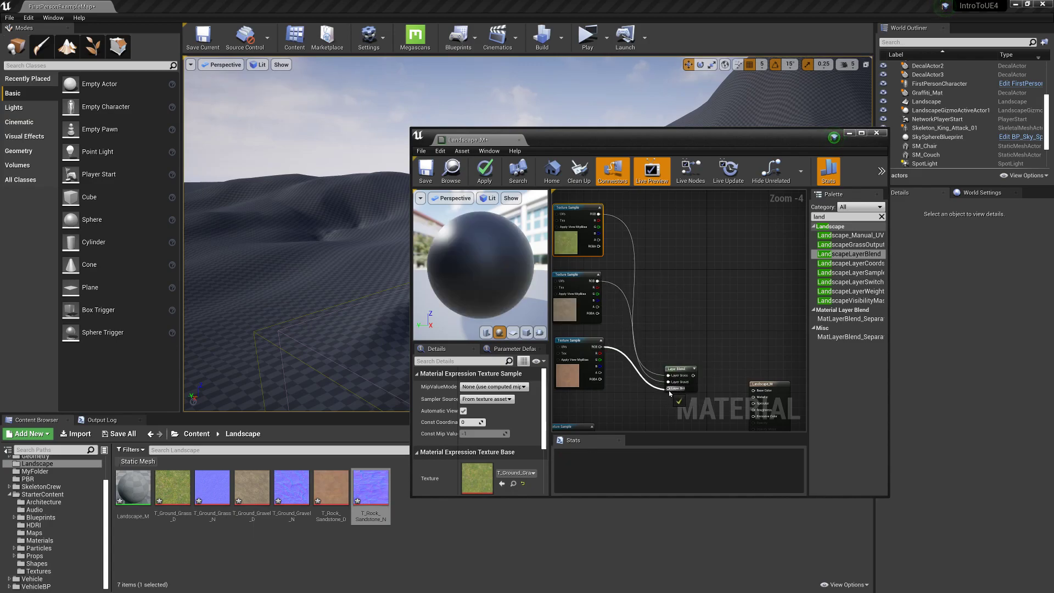
Duplicate the Layer Blend node and place the copy beside the normal map texture samples.
right_click_drag(700, 407, 724, 381)
left_click(709, 344)
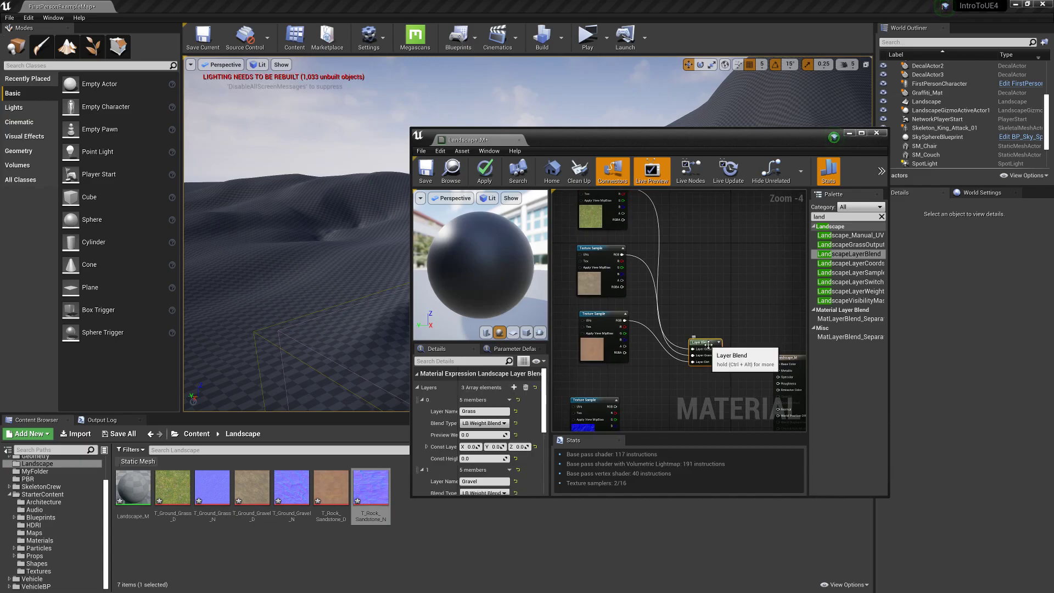
right_click_drag(717, 344, 704, 311)
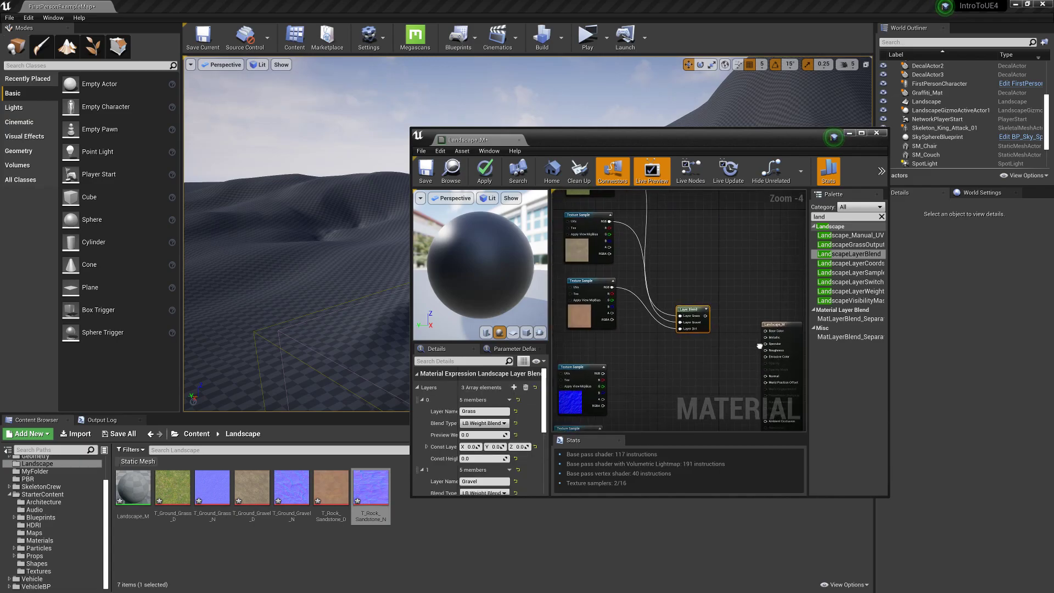
right_click(689, 308)
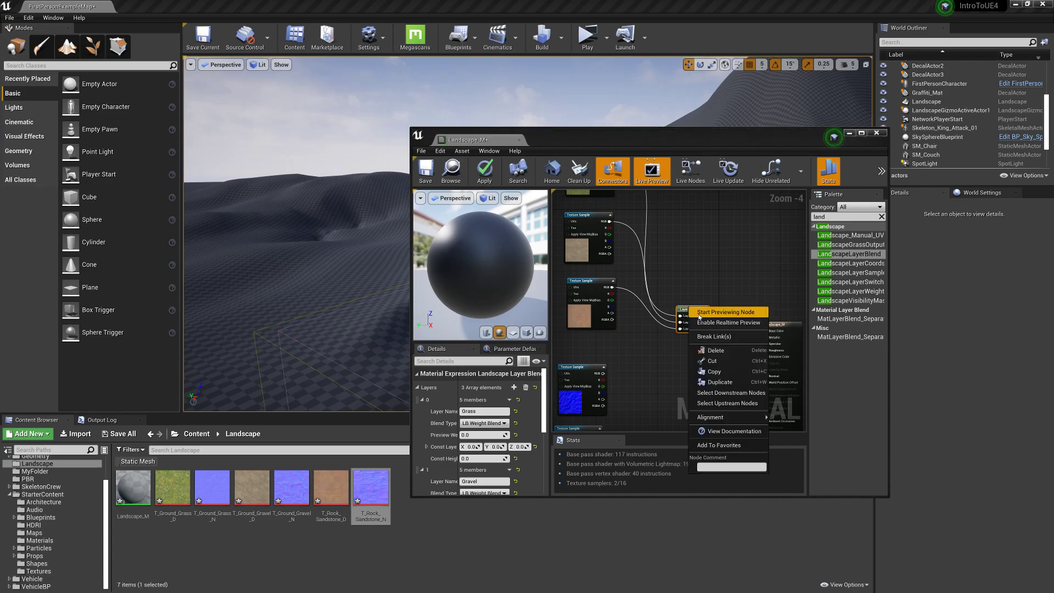
left_click(723, 382)
left_click_drag(707, 310, 689, 408)
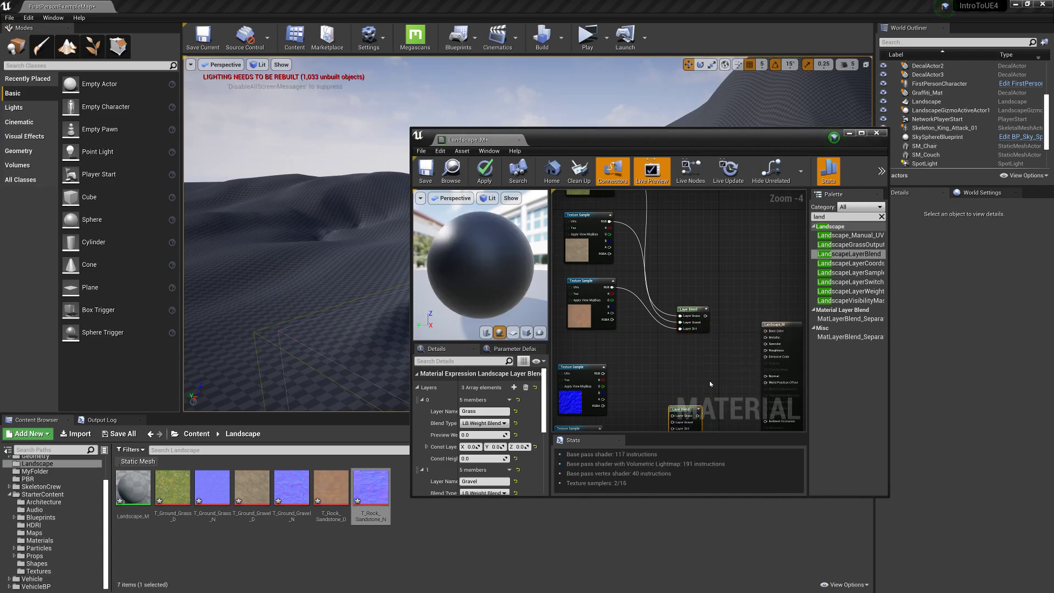
Connect the RGB outputs of the three normal map samples, in order, to the duplicated Layer Blend's Grass, Gravel and Dirt inputs.
right_click_drag(712, 382, 744, 261)
left_click_drag(632, 256, 705, 299)
left_click_drag(632, 318, 705, 305)
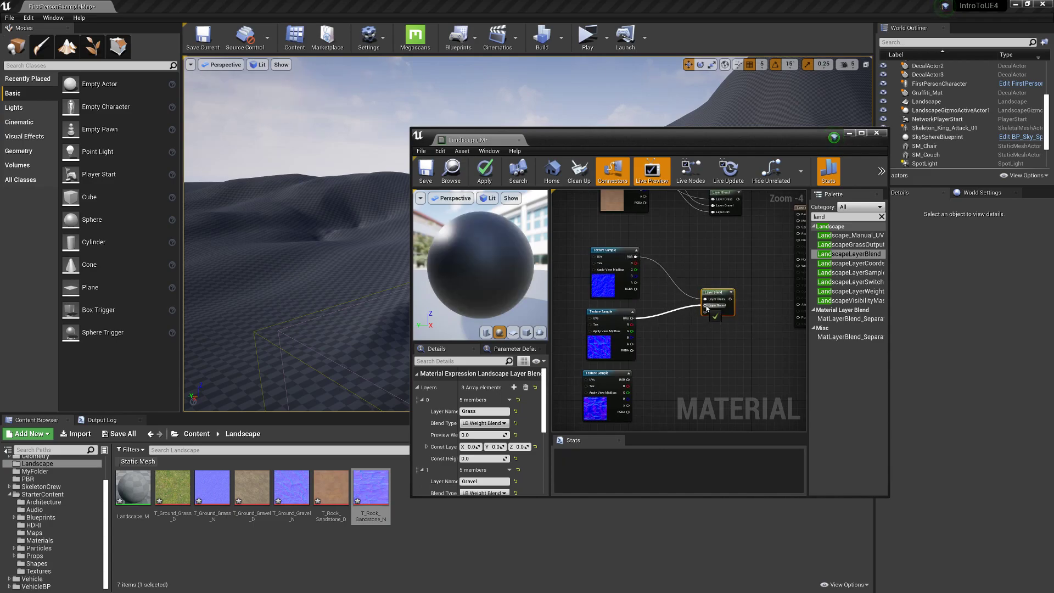
left_click_drag(630, 379, 704, 311)
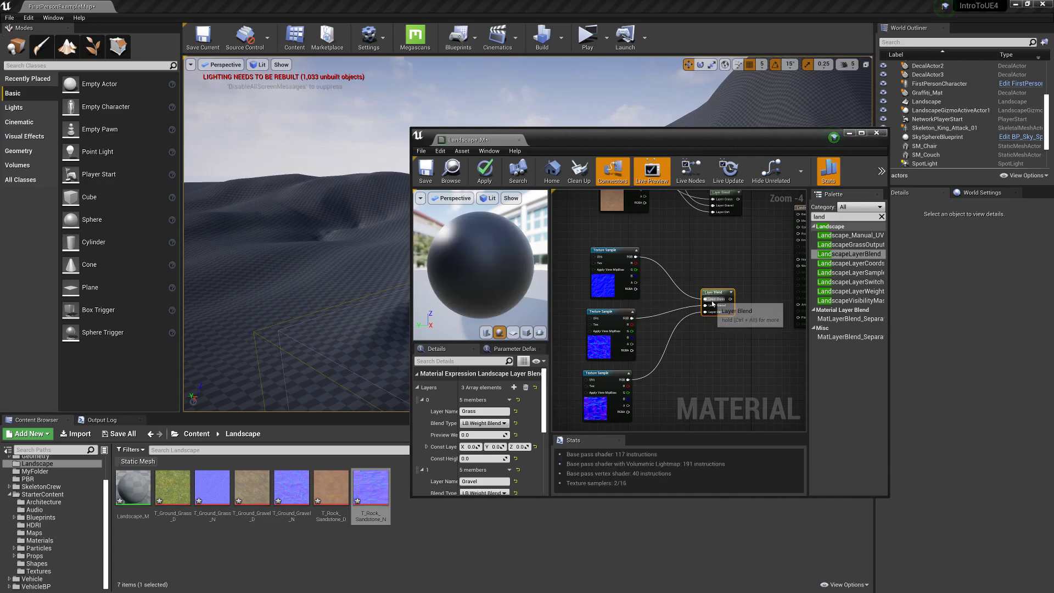
Connect the colour Layer Blend to Base Color and the normal Layer Blend to Normal on Landscape_M, and apply the material changes.
right_click_drag(714, 315, 677, 356)
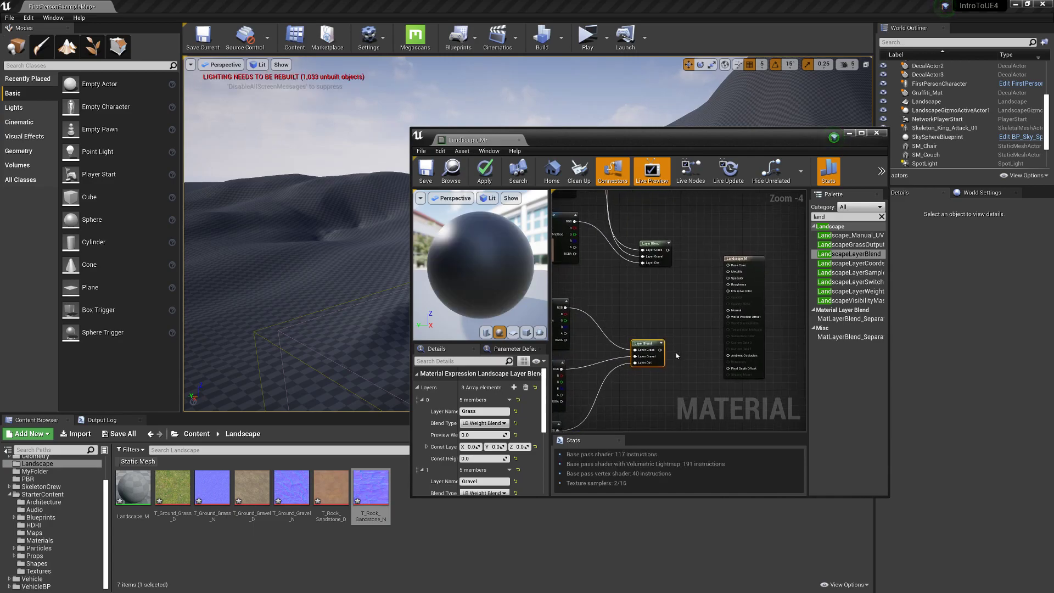
right_click_drag(675, 242, 675, 266)
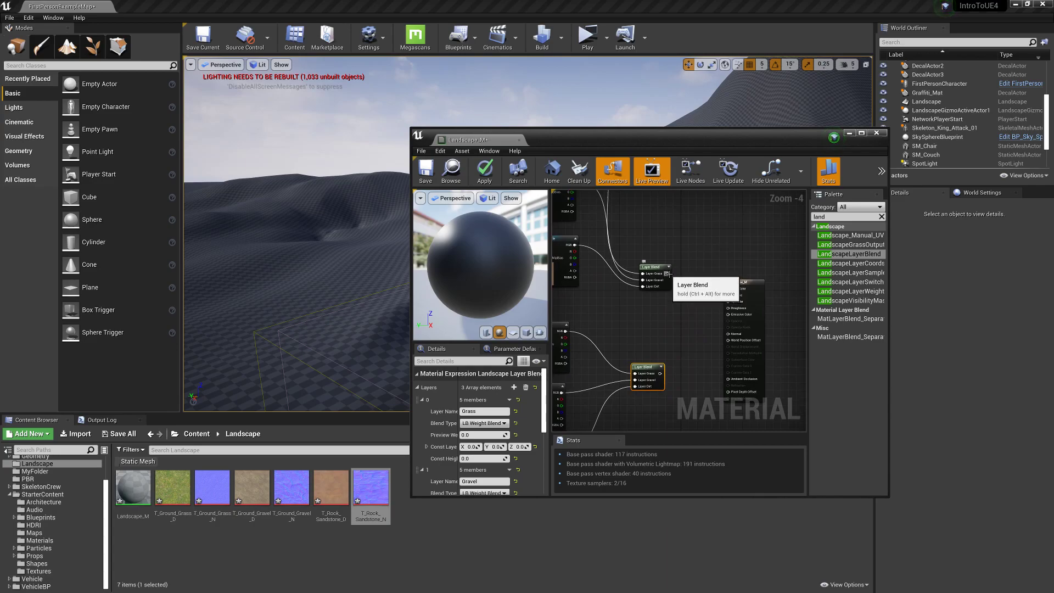
left_click_drag(668, 273, 728, 288)
left_click_drag(660, 373, 728, 334)
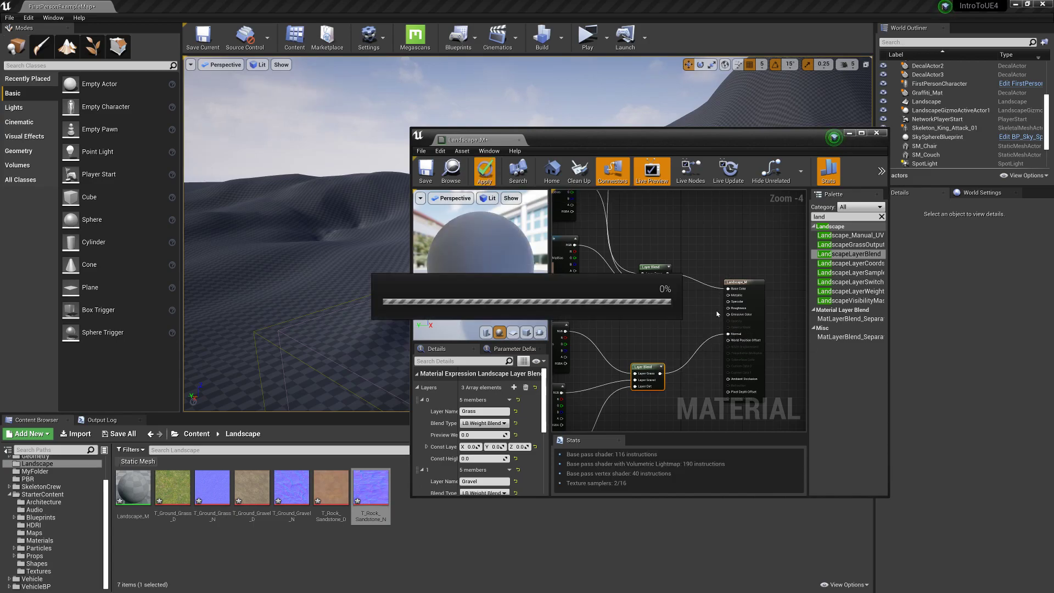
Move the Landscape_M result node farther away from the two Layer Blend nodes.
scroll(672, 343, "down", 2)
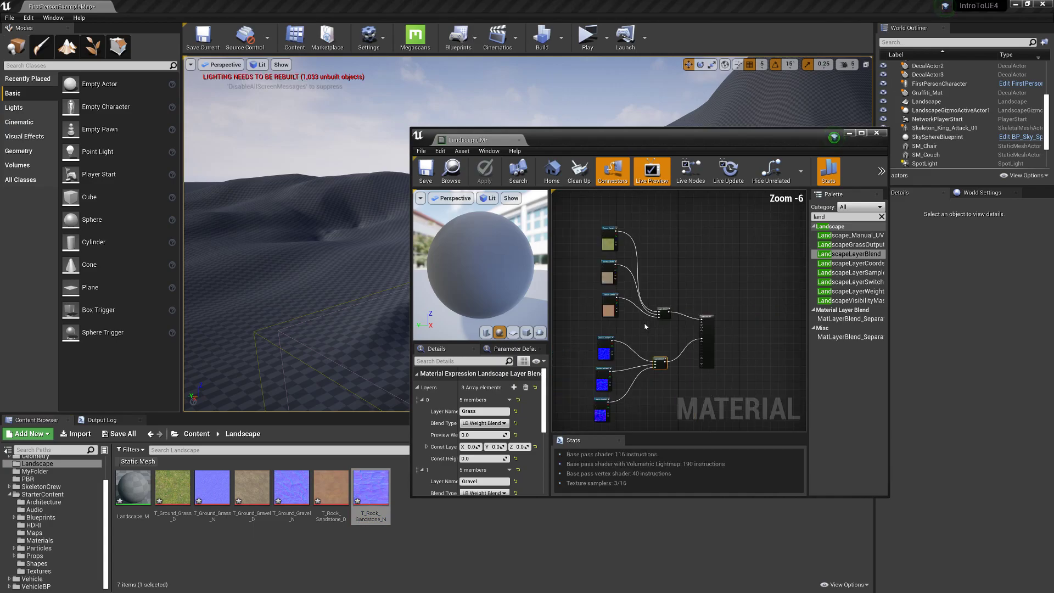
left_click_drag(670, 311, 702, 317)
left_click(688, 351)
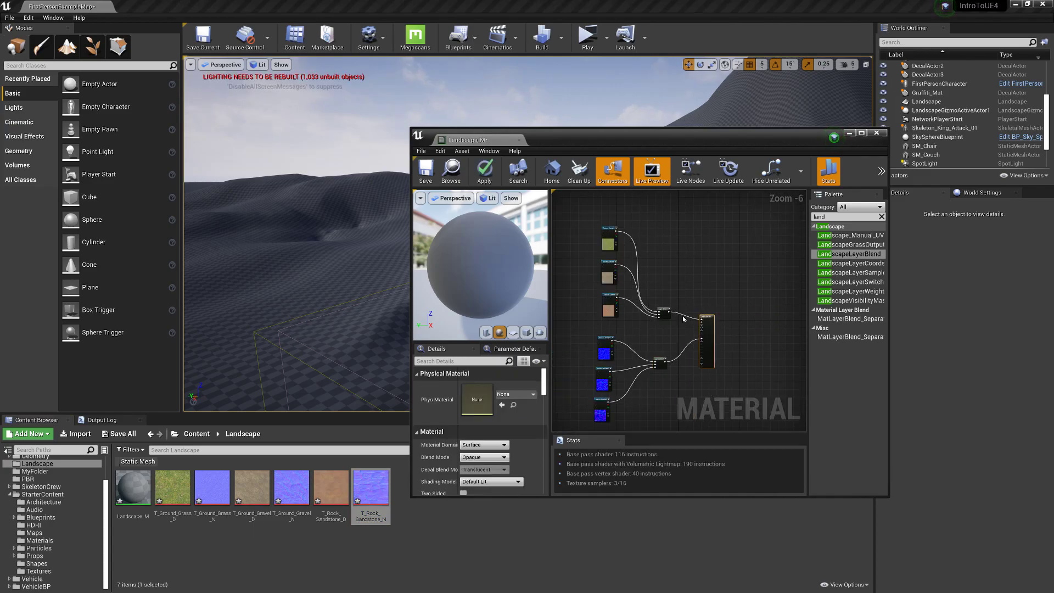
left_click_drag(706, 317, 732, 320)
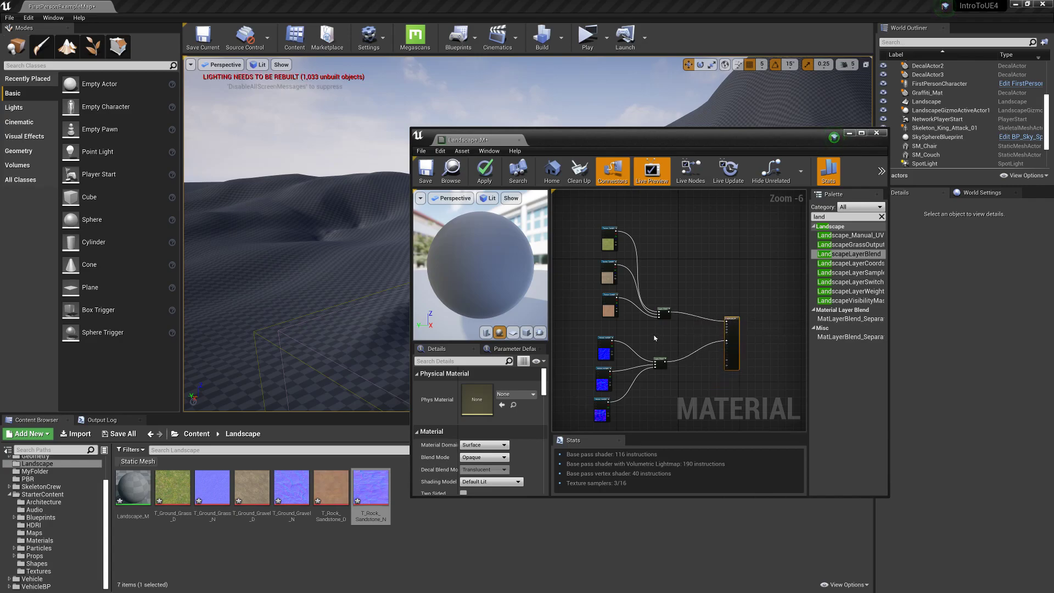
scroll(662, 330, "up", 2)
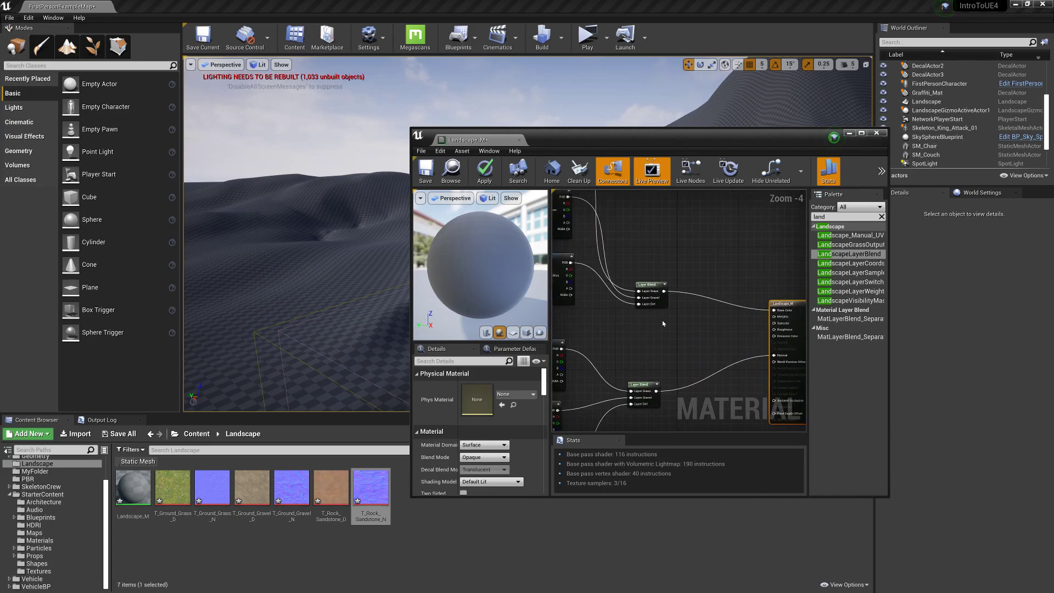
Save the material as a new asset named Landscape_MAT in the Content/Landscape folder.
left_click(877, 134)
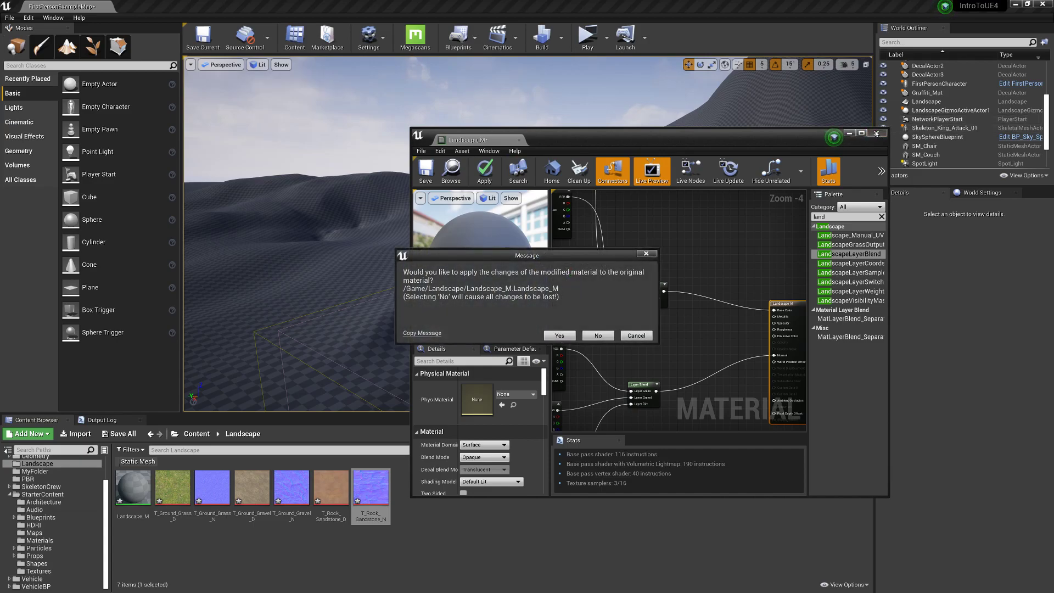
left_click(637, 336)
scroll(694, 320, "down", 3)
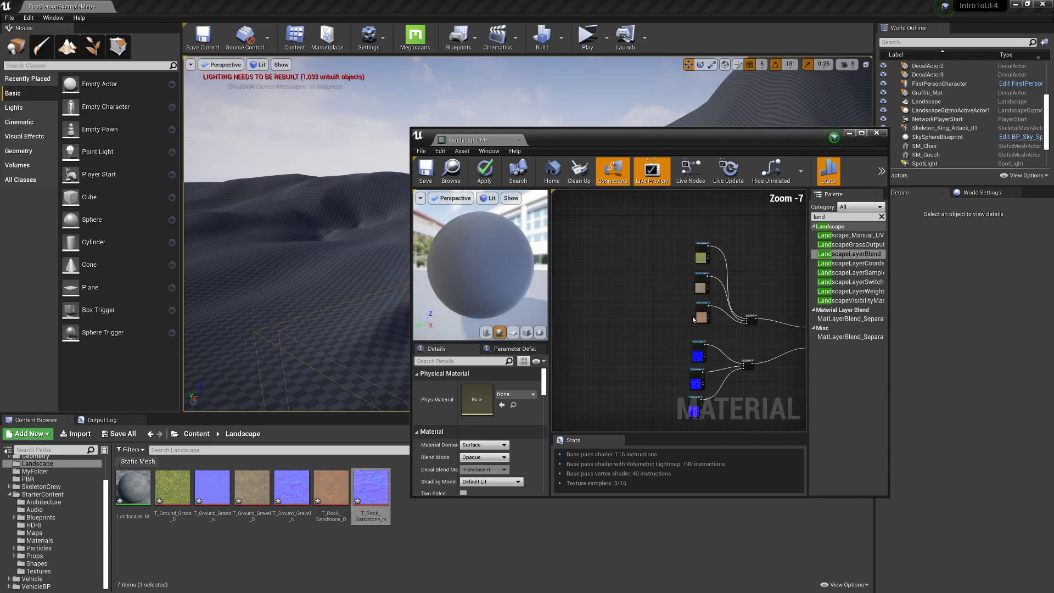
left_click(423, 151)
left_click(445, 180)
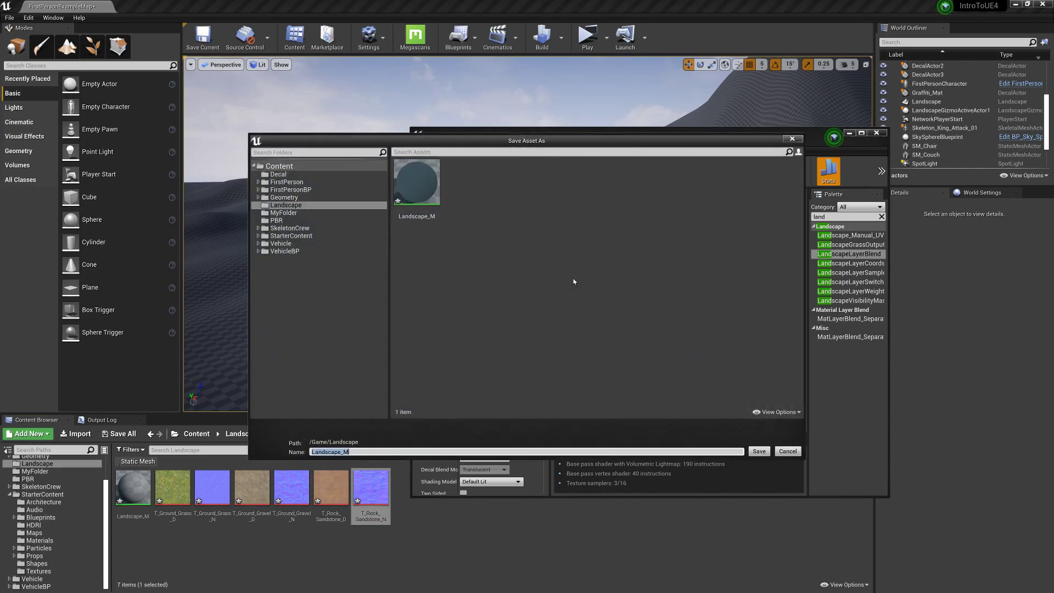
left_click(428, 193)
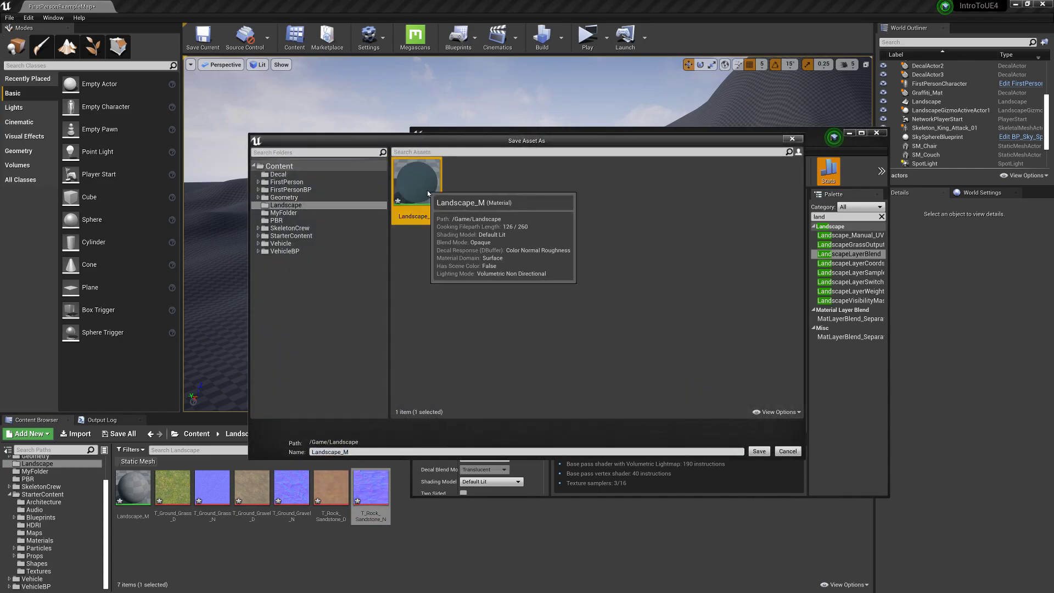
left_click(341, 451)
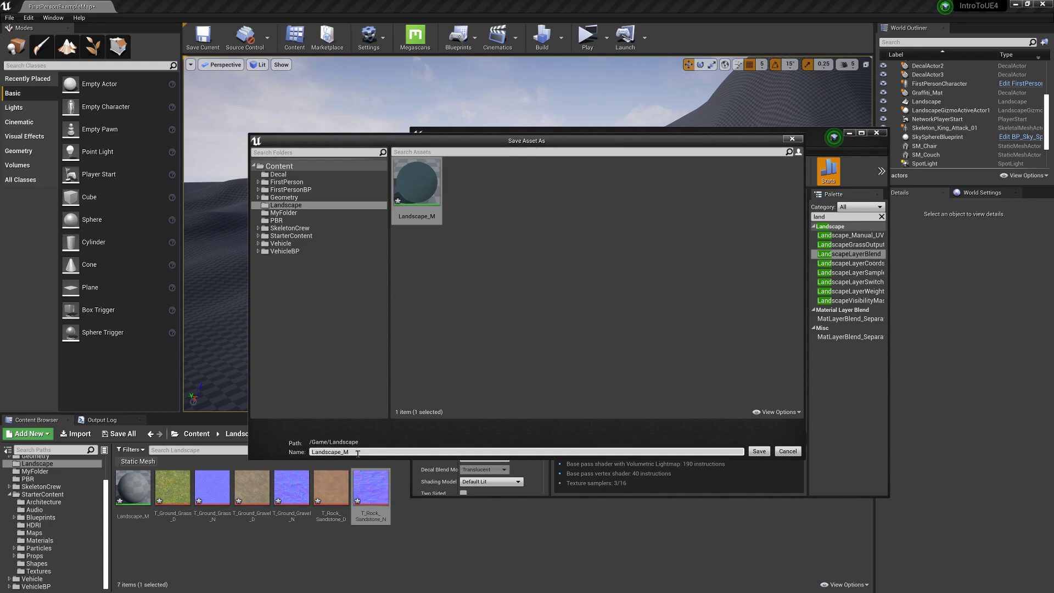
left_click(759, 451)
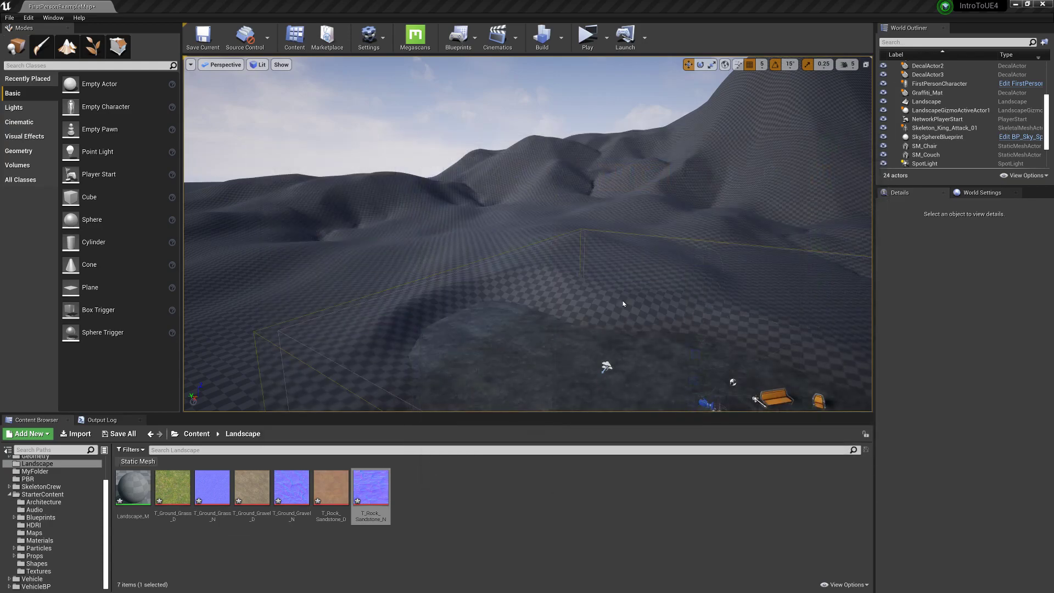
Open the Landscape_MAT material, examine its whole node graph and close its editor.
left_click(172, 489)
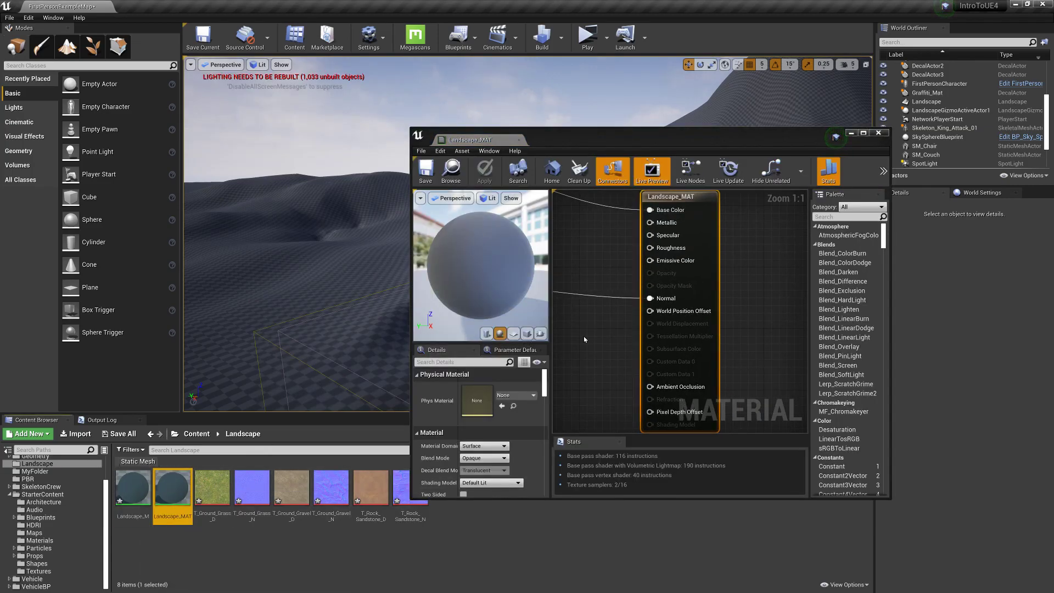
right_click_drag(584, 339, 708, 348)
scroll(697, 340, "down", 6)
right_click_drag(616, 323, 654, 338)
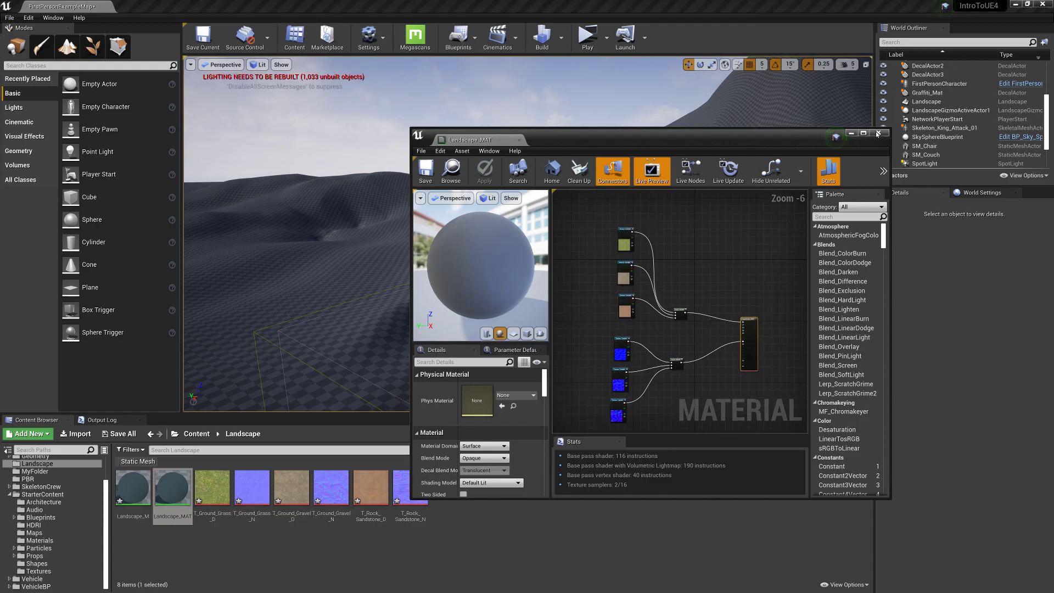
left_click(877, 134)
Select the terrain and assign Landscape_MAT as its Landscape Material.
left_click(397, 274)
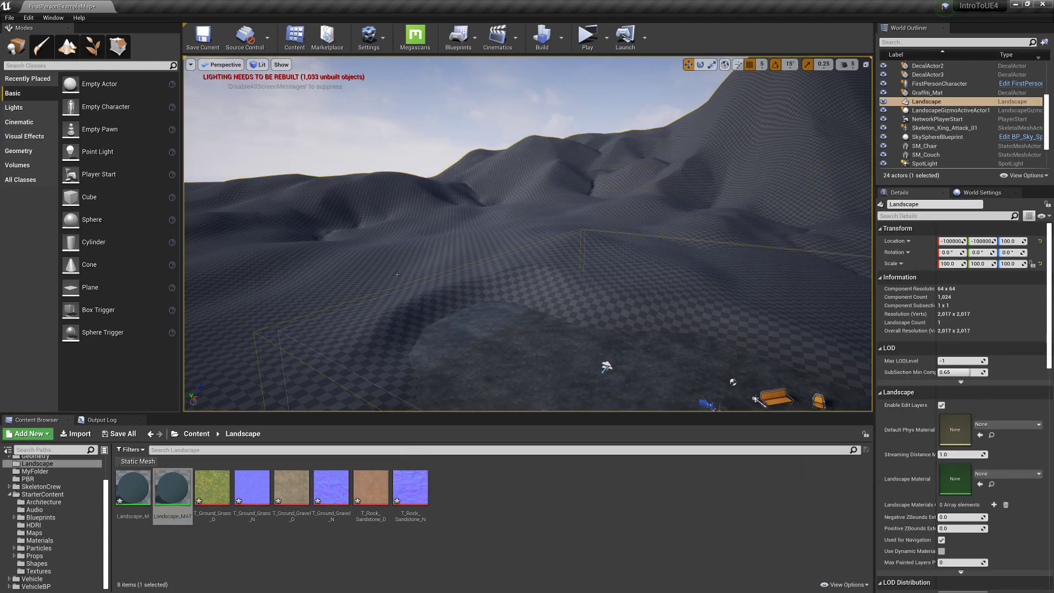
left_click_drag(173, 487, 962, 479)
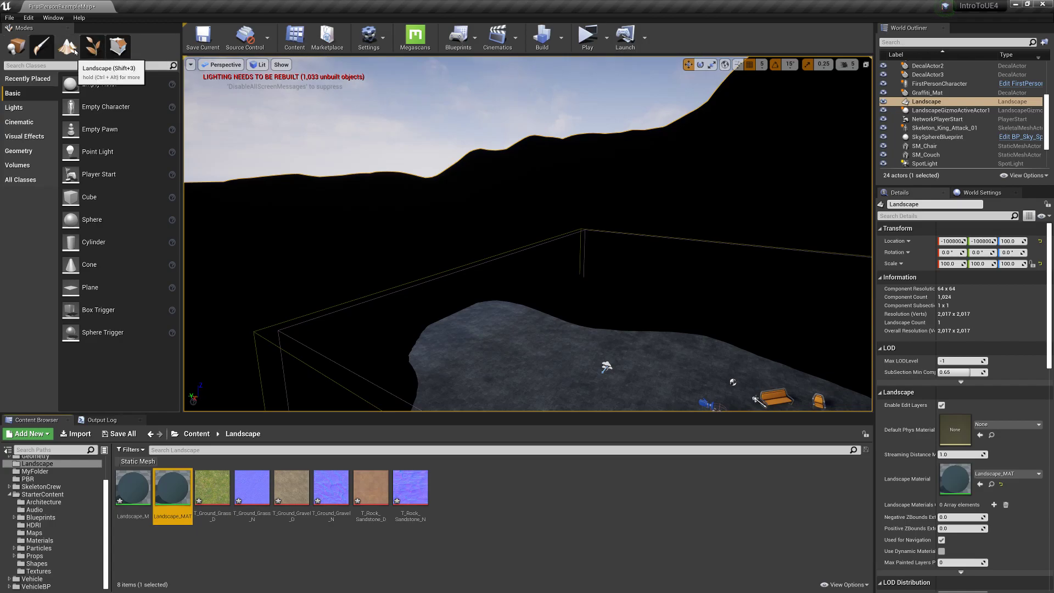
left_click(50, 49)
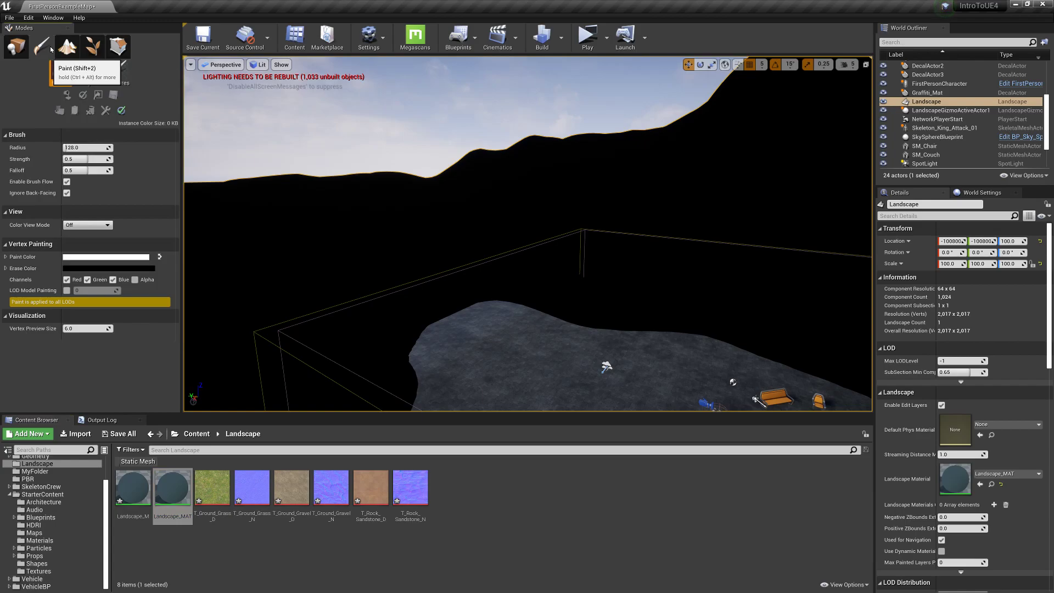
Delete the superseded Landscape_M material from the Content/Landscape folder.
right_click(137, 491)
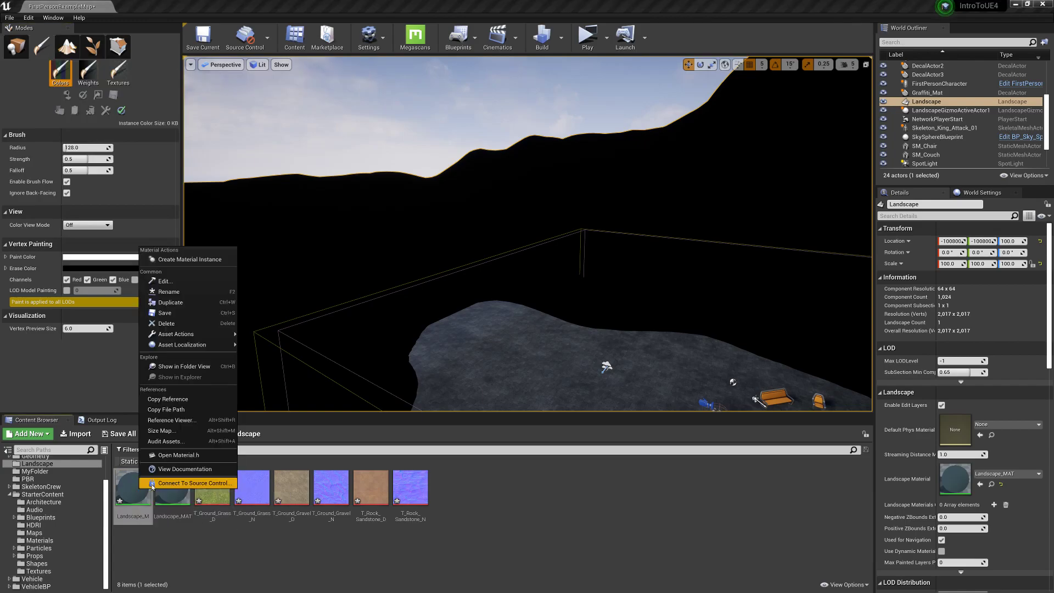
left_click(166, 324)
left_click(437, 454)
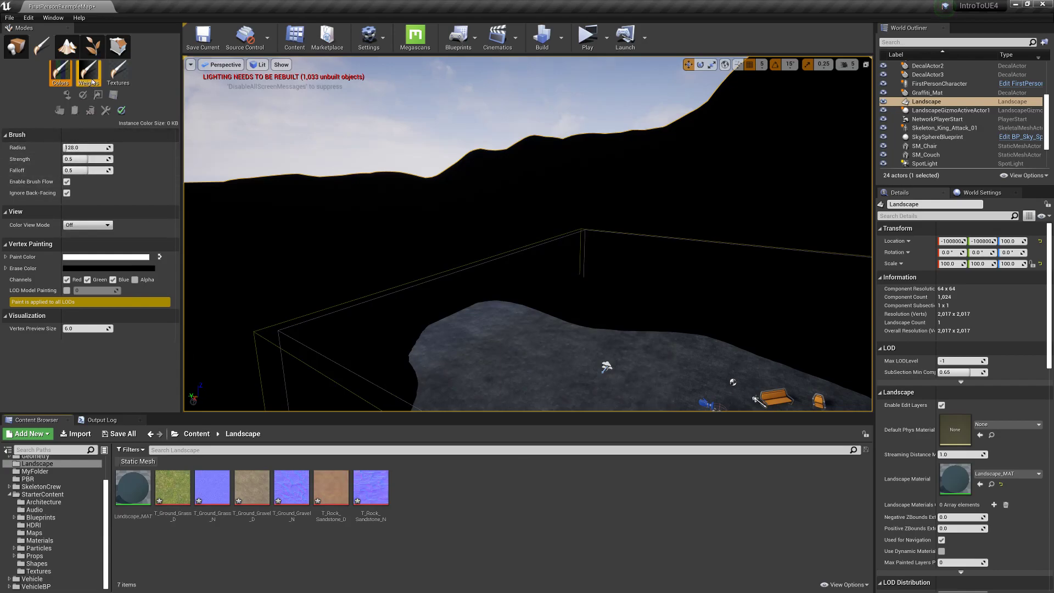
Switch to landscape painting and collapse the Edit Layers section so all three target layers are listed.
left_click(70, 49)
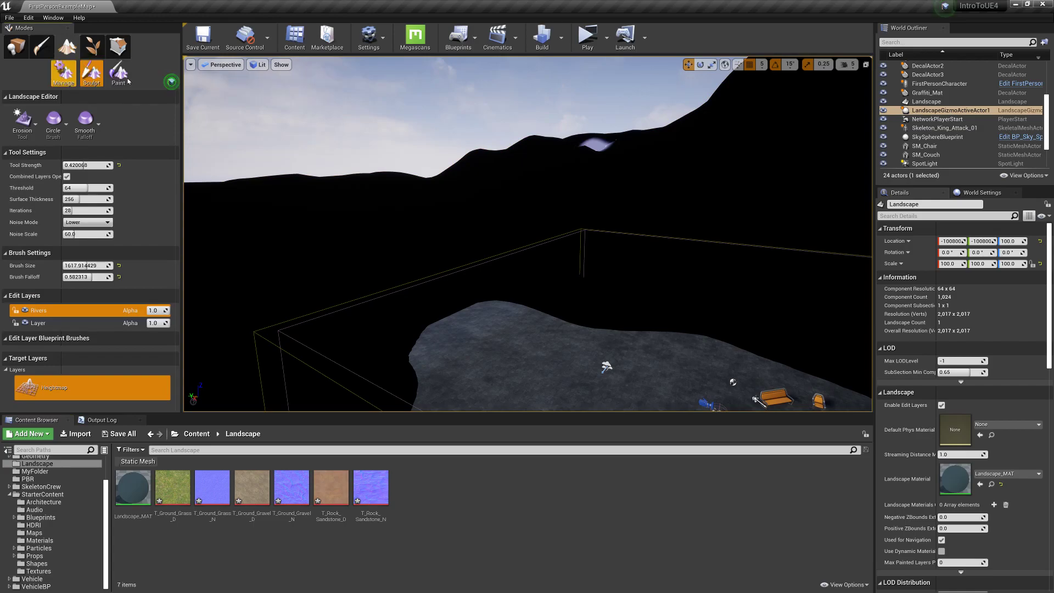
left_click(123, 78)
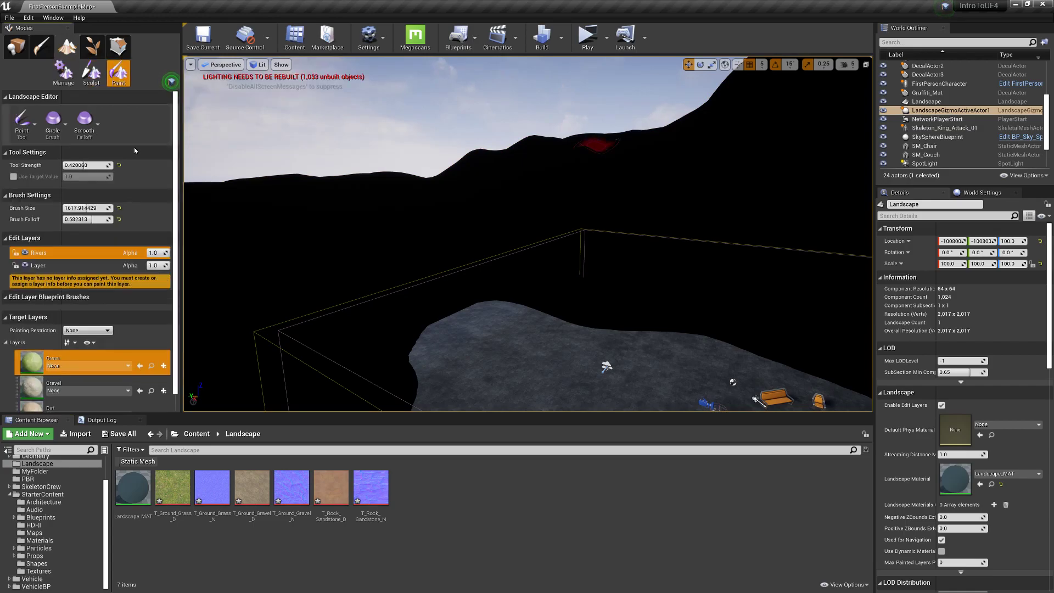
scroll(60, 250, "down", 1)
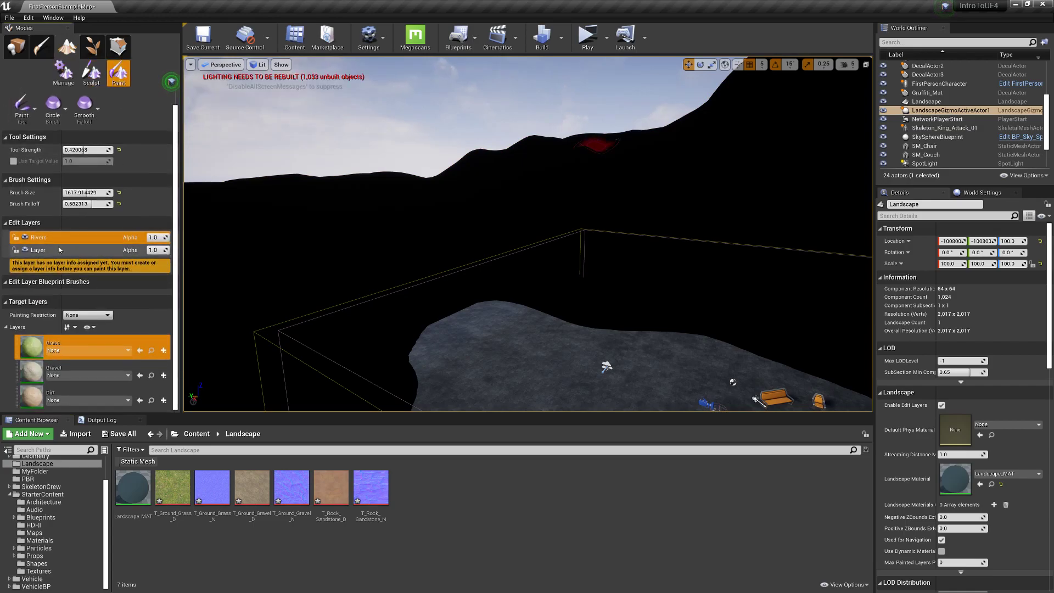
left_click(27, 222)
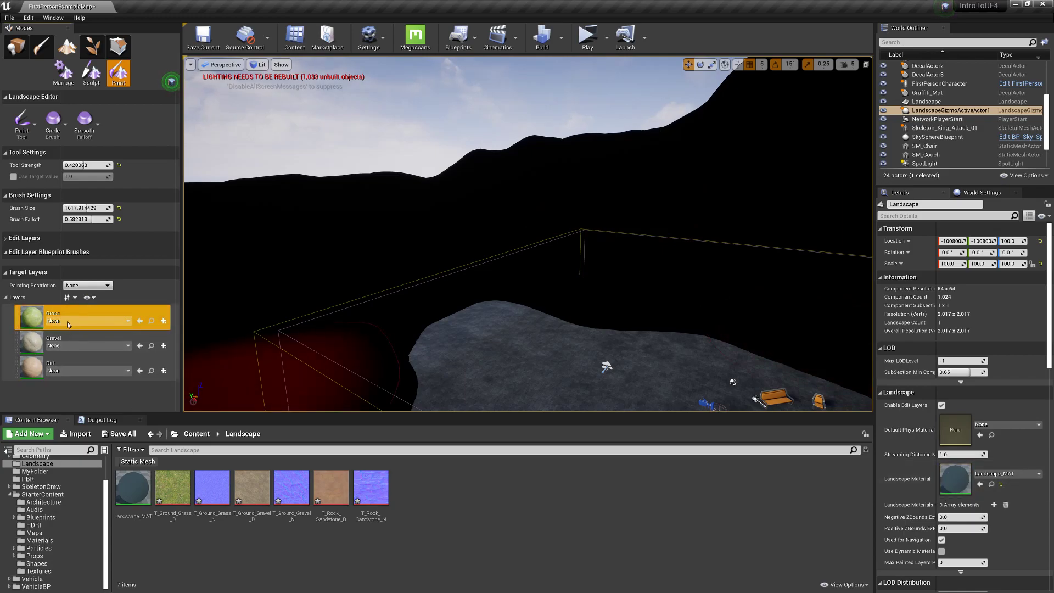
Create a weight-blended layer info object named Grass_LayerInfo for the Grass layer in the Landscape folder.
left_click(166, 320)
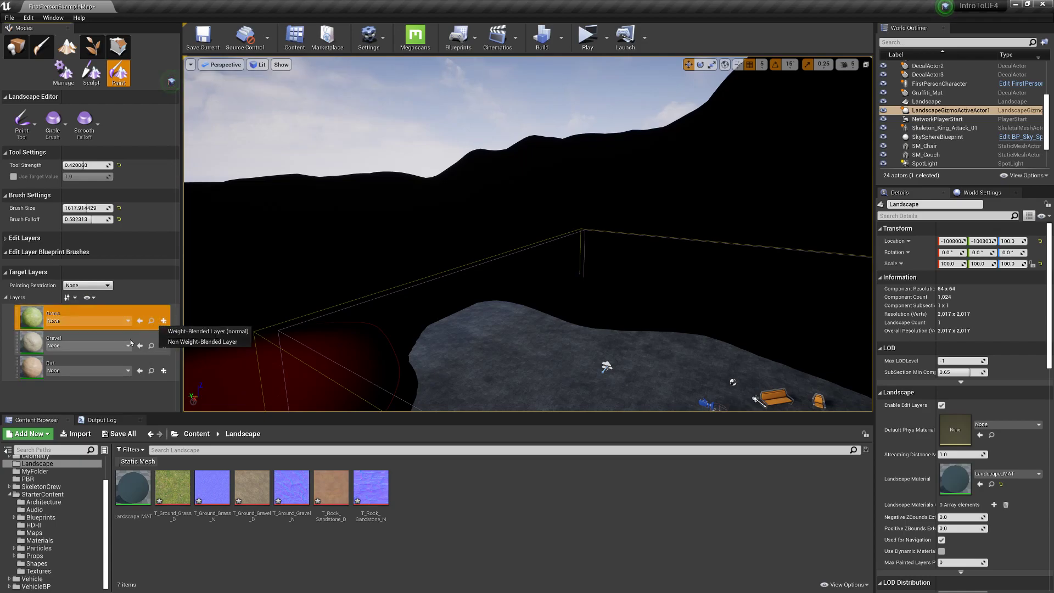
left_click(231, 332)
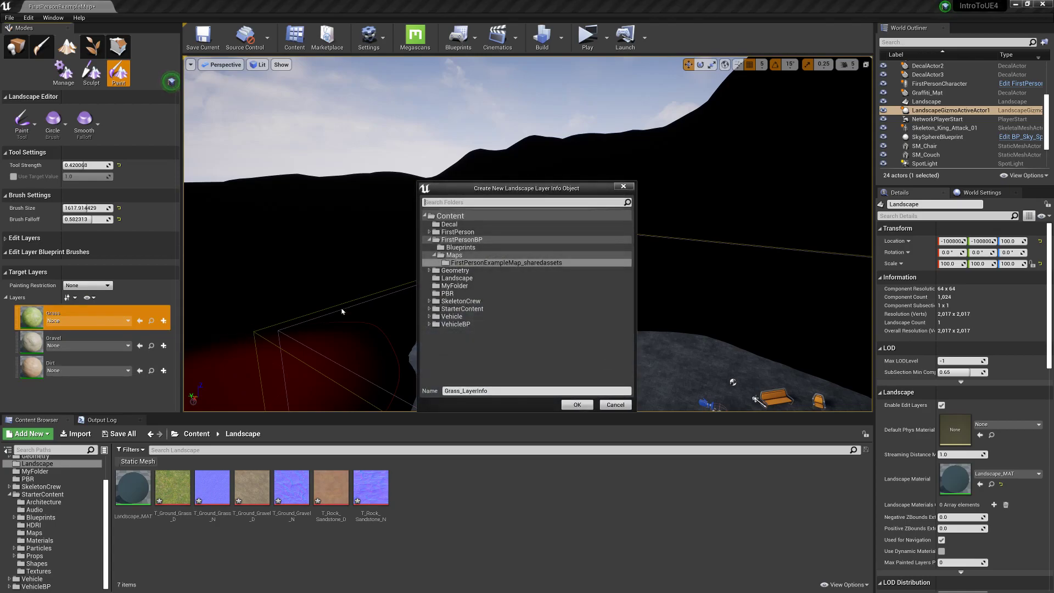
left_click(472, 278)
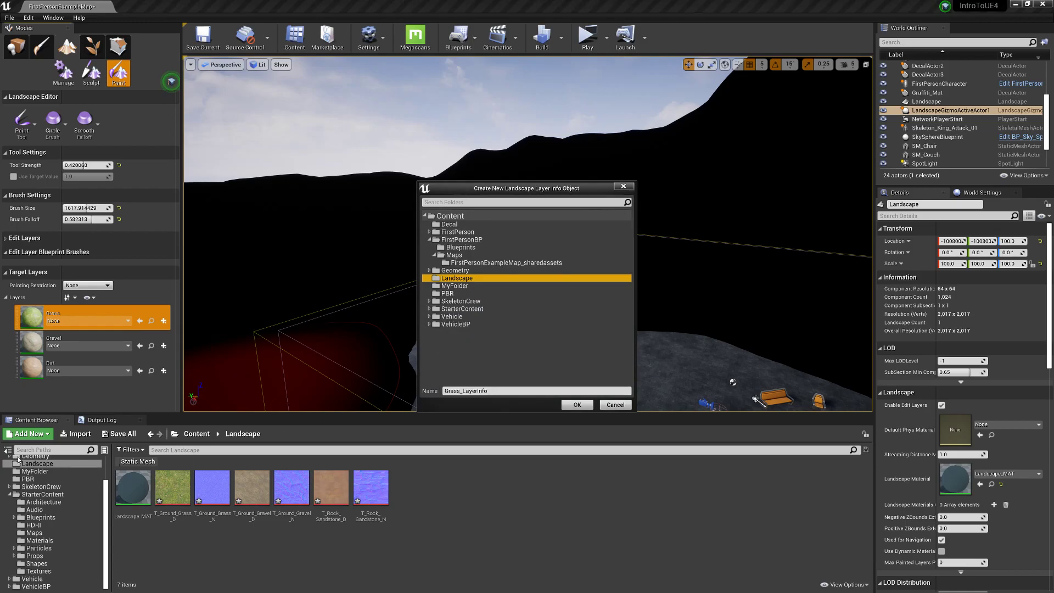
left_click(577, 405)
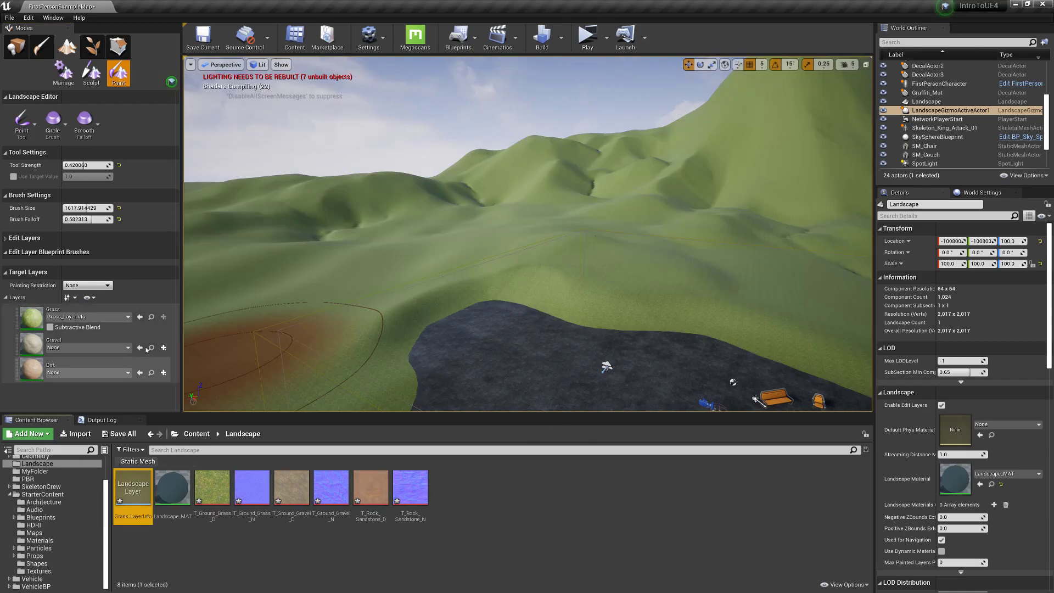
Create a weight-blended layer info object named Gravel_LayerInfo for the Gravel layer in the Landscape folder.
left_click(164, 349)
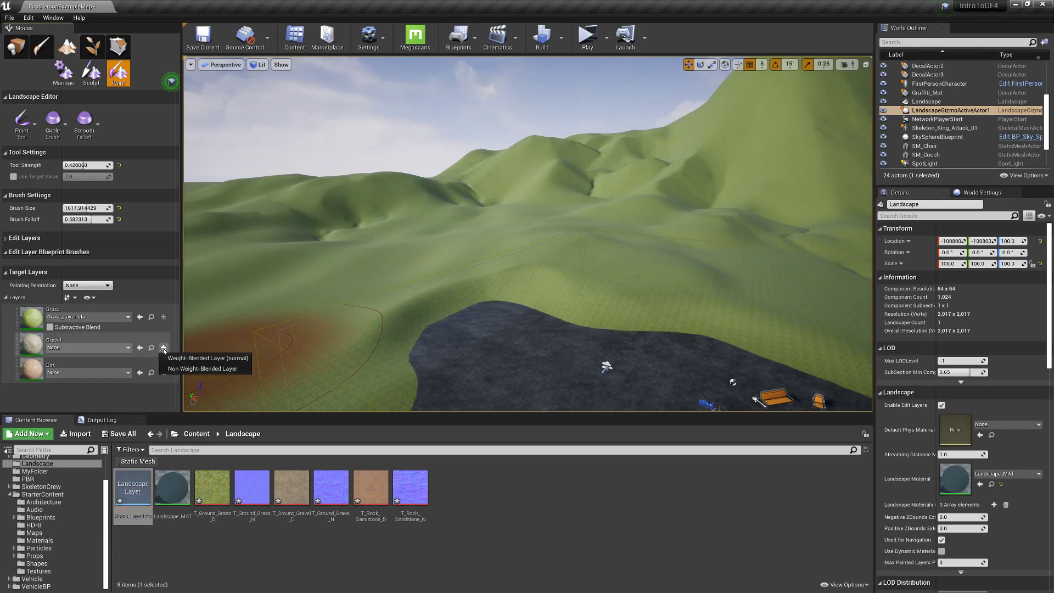
left_click(220, 357)
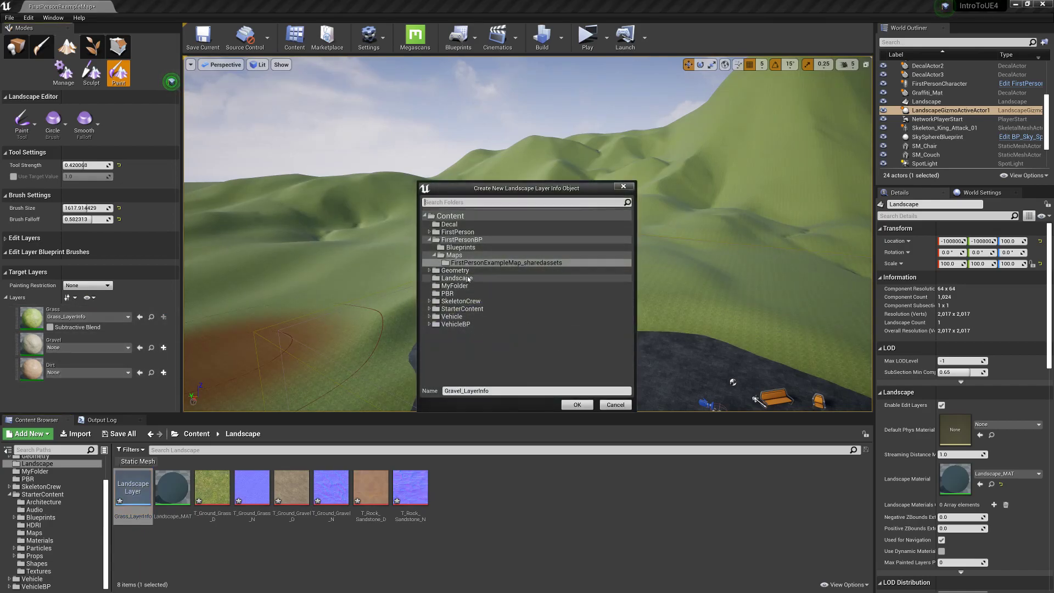
left_click(457, 277)
left_click(577, 405)
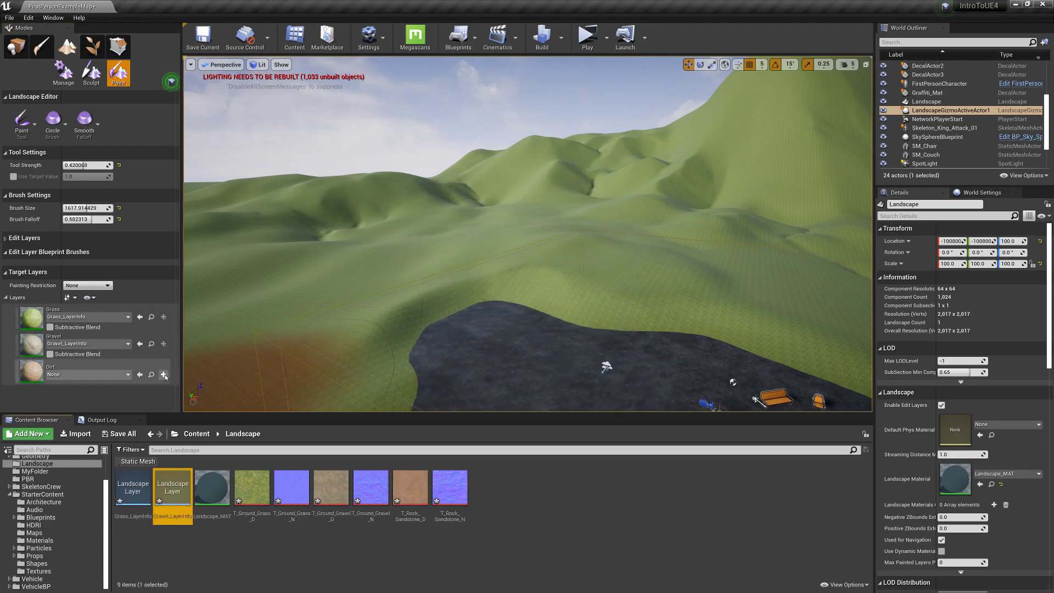
Create a weight-blended layer info object named Dirt_LayerInfo for the Dirt layer in the Landscape folder.
left_click(164, 374)
left_click(208, 384)
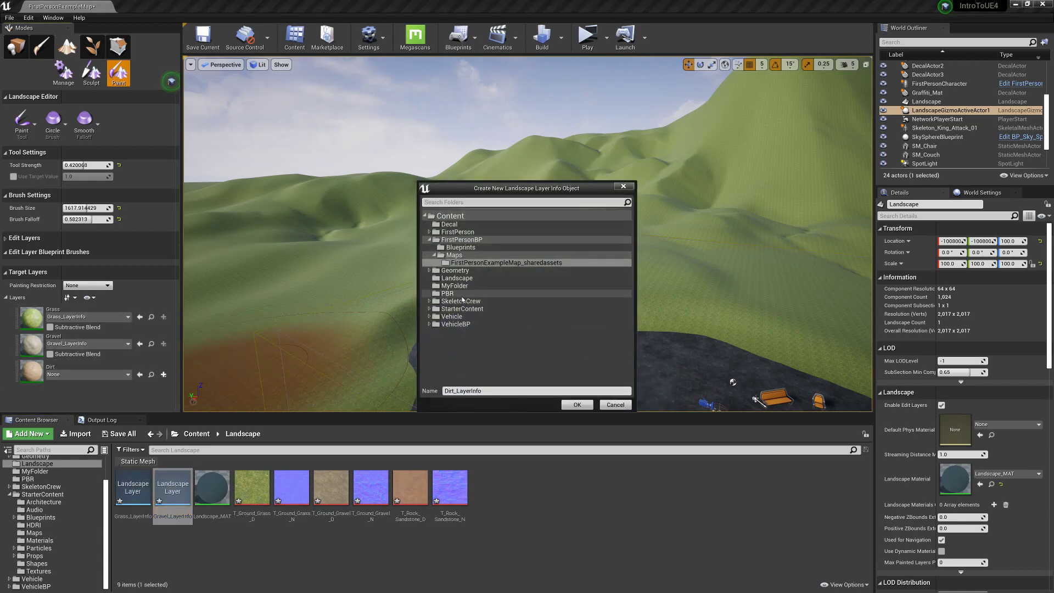
left_click(456, 278)
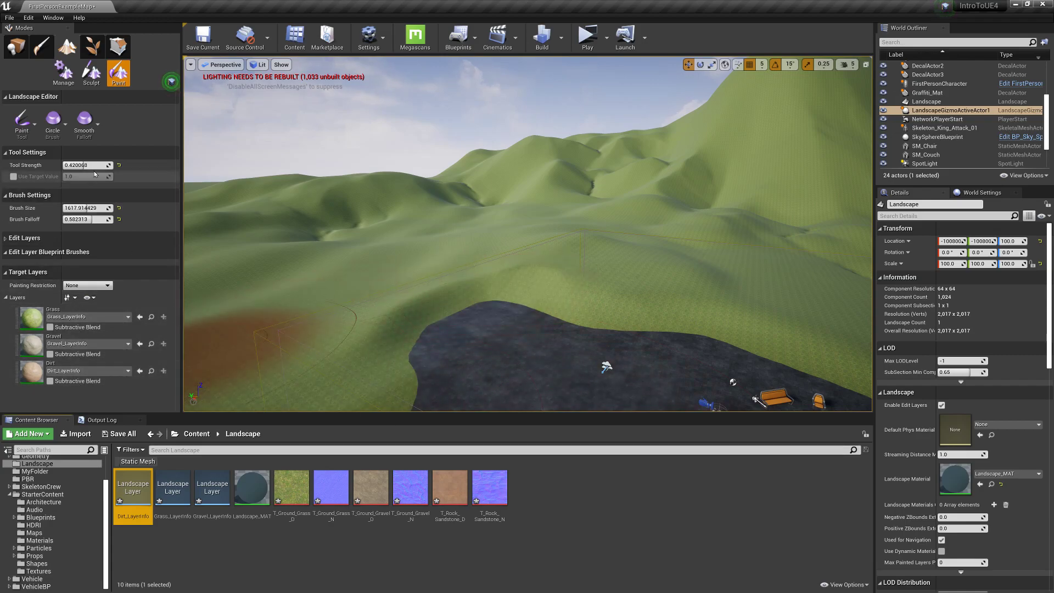
Paint the Gravel layer onto the side of the steep hill.
mouse_move(505, 274)
right_mouse_down()
mouse_move(674, 183)
mouse_move(673, 171)
right_mouse_up()
key("w")
right_click_drag(459, 234, 459, 234)
left_click(30, 318)
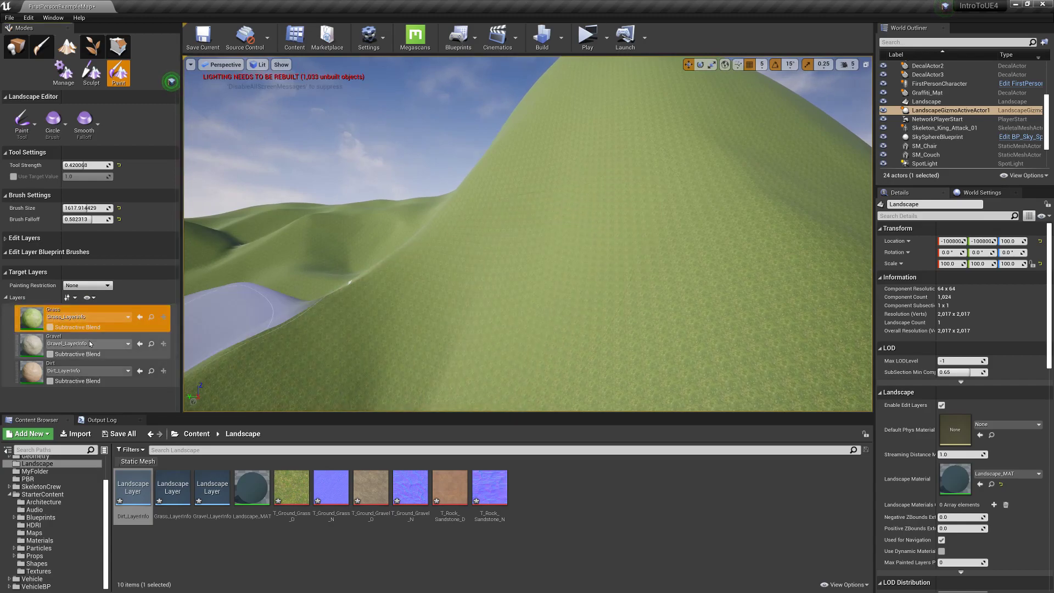
left_click(27, 344)
left_click(31, 372)
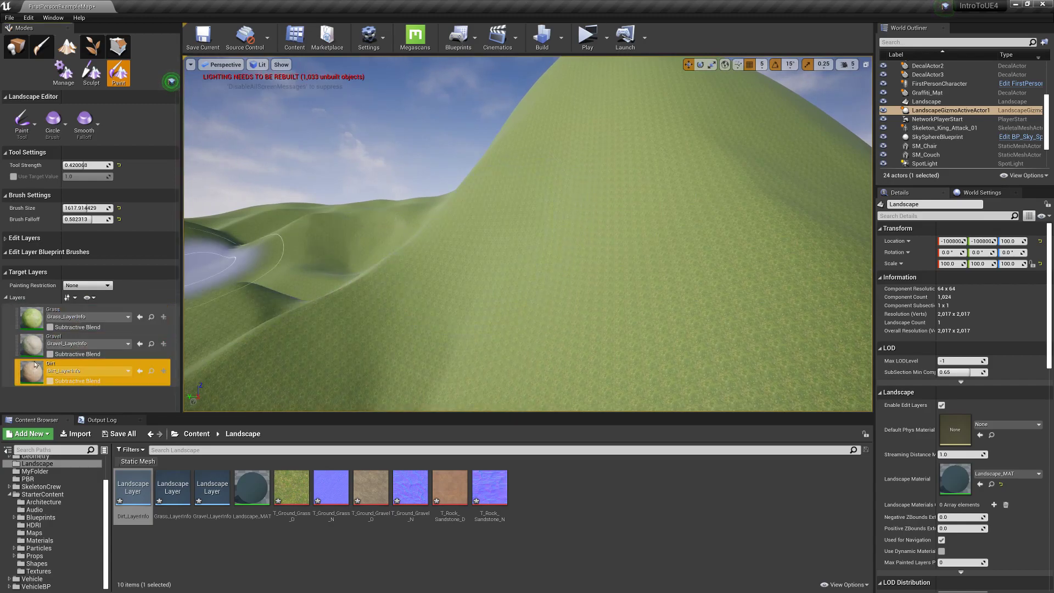
left_click(33, 348)
left_click(520, 253)
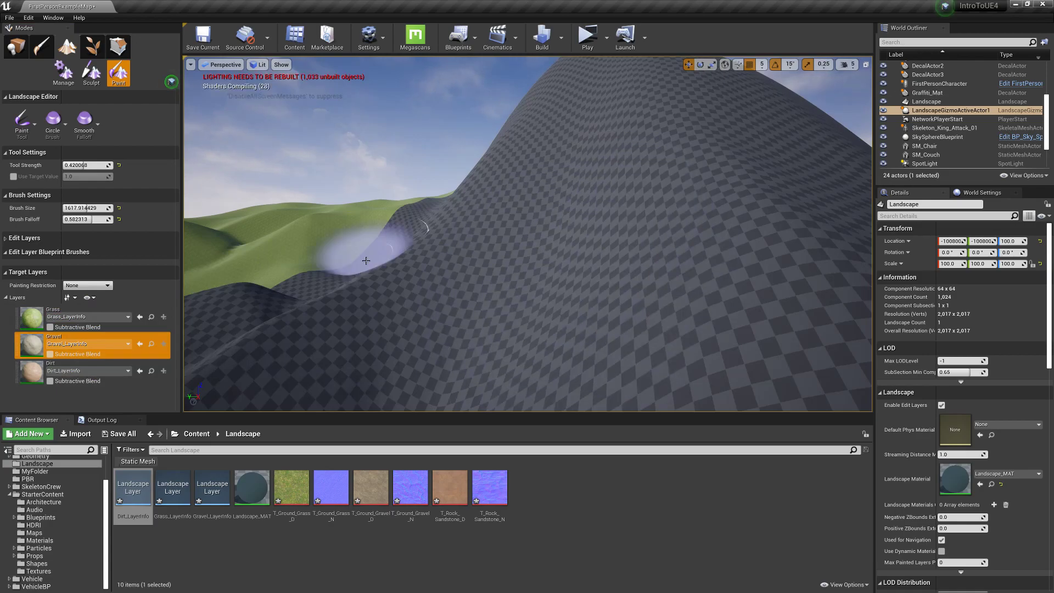
mouse_move(571, 258)
left_mouse_down()
mouse_move(522, 287)
mouse_move(520, 254)
mouse_move(559, 229)
mouse_move(523, 246)
mouse_move(548, 247)
left_mouse_up()
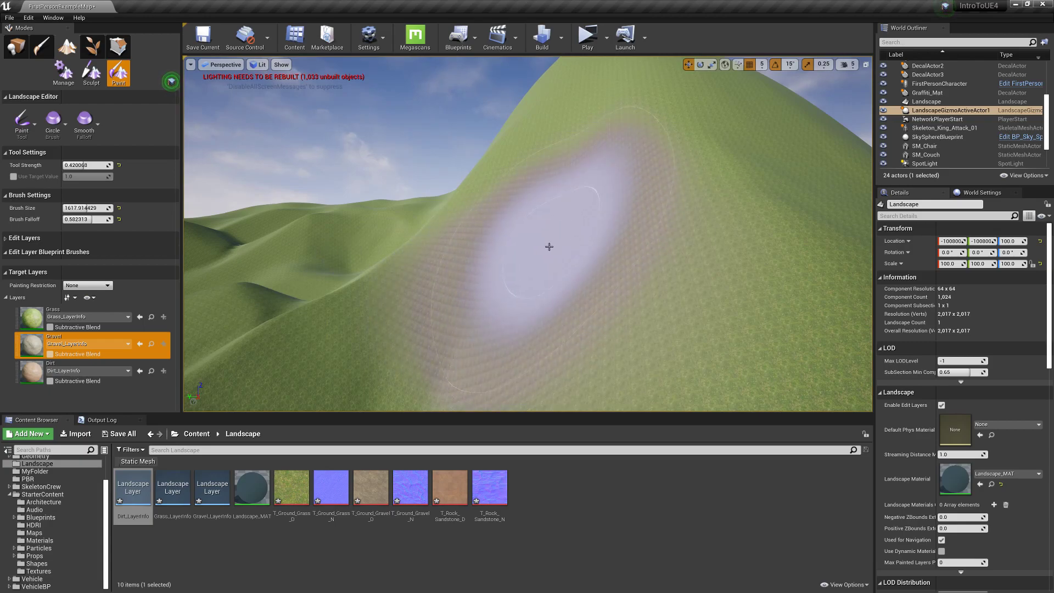
Open the Landscape_MAT material and add a Constant node with the value 0.1 beside the result node.
key("w")
mouse_move(548, 247)
right_mouse_down()
mouse_move(516, 286)
mouse_move(516, 253)
mouse_move(489, 238)
mouse_move(385, 225)
mouse_move(548, 247)
right_mouse_up()
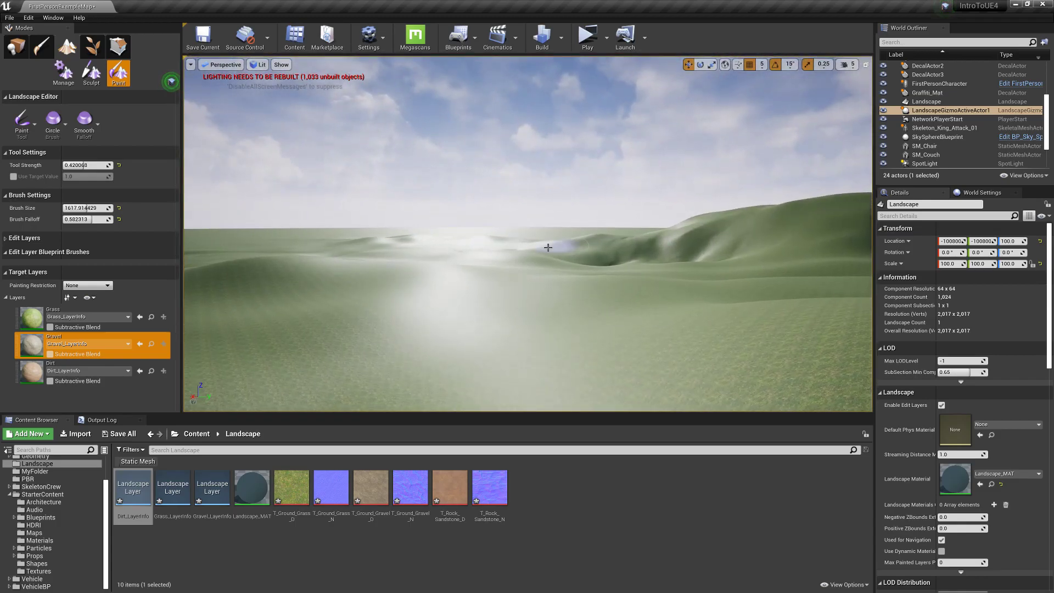
left_click(252, 497)
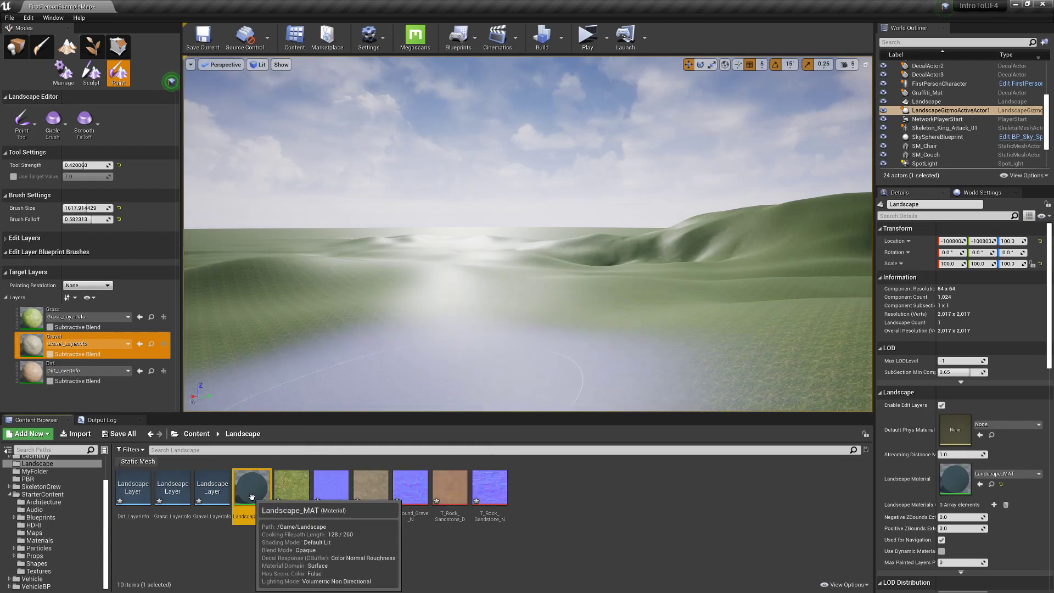
double_click(252, 497)
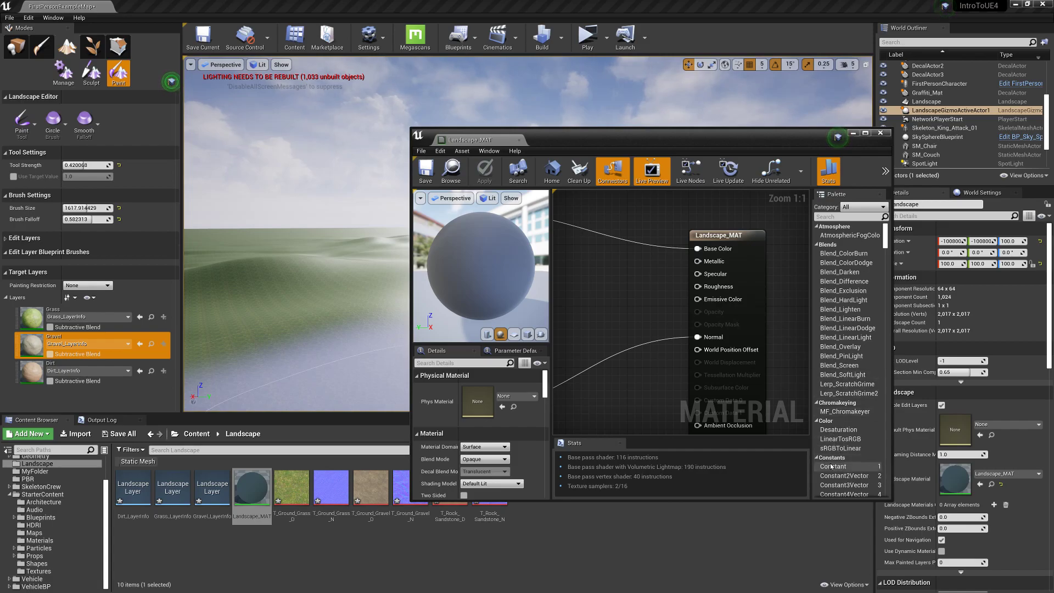
left_click_drag(833, 467, 667, 354)
left_click_drag(598, 270, 595, 273)
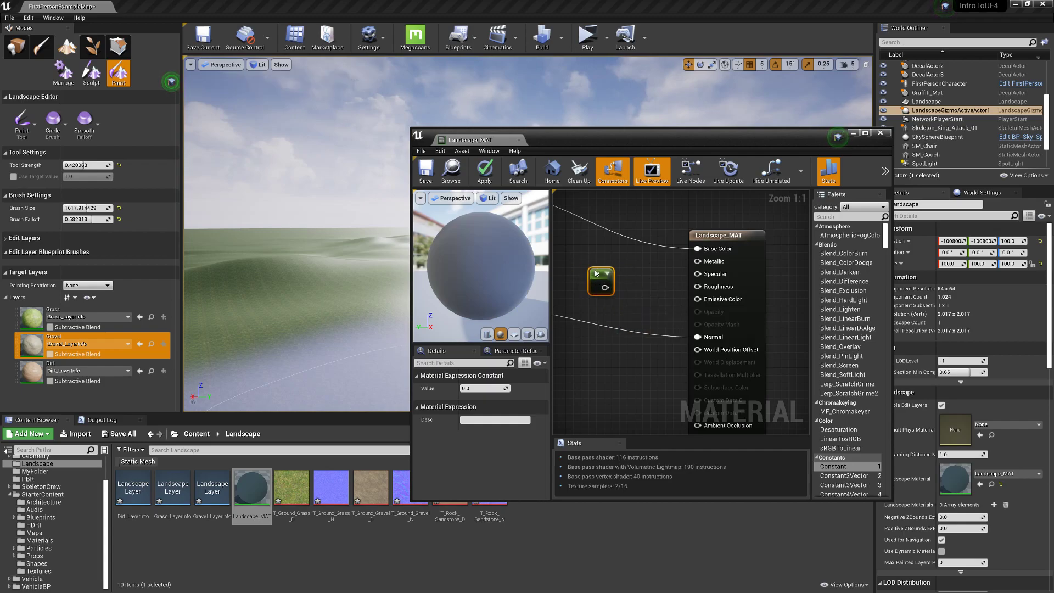
left_click(477, 391)
type(".1")
key("Return")
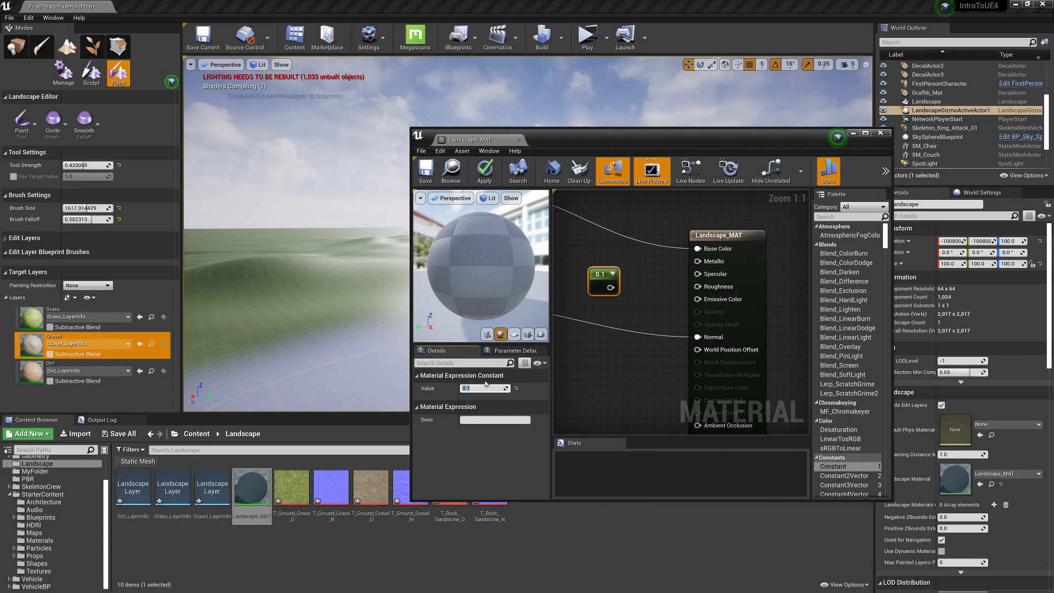
Connect the 0.1 constant to Metallic, apply the material changes, and connect the same constant to Specular.
left_click_drag(611, 287, 700, 264)
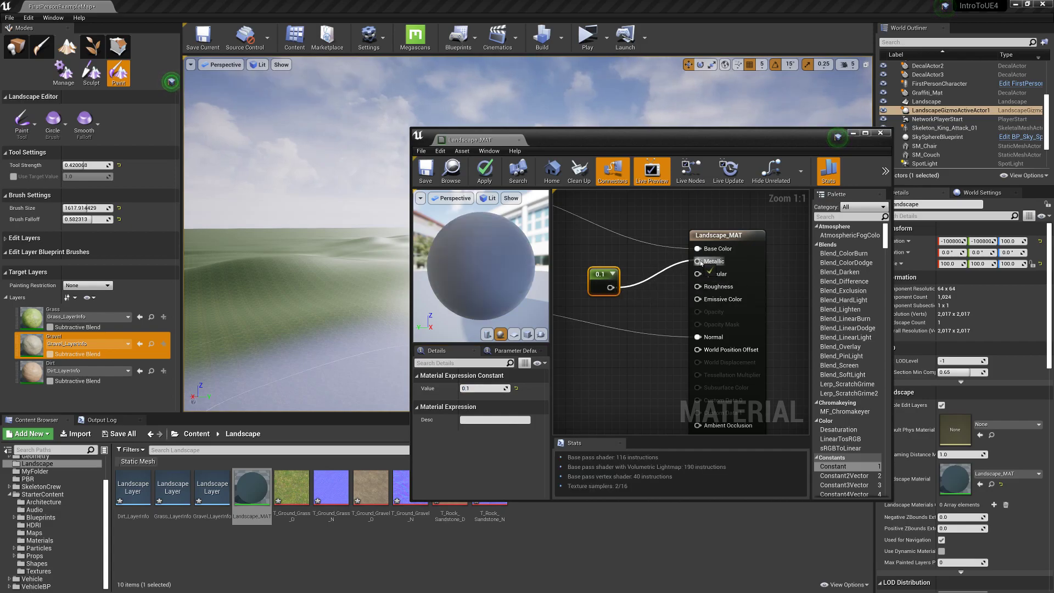
left_click(485, 171)
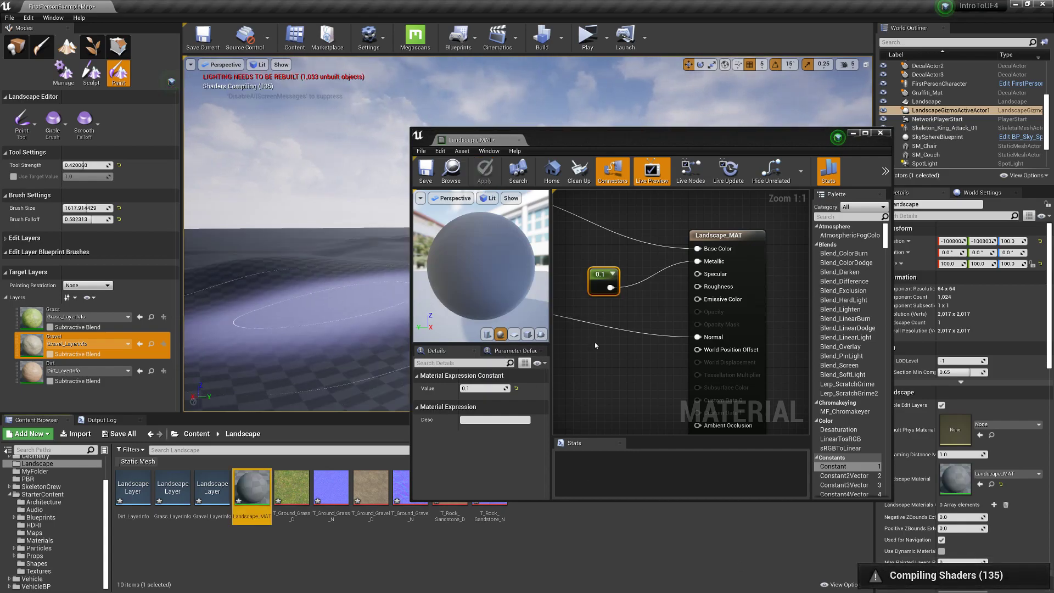
left_click_drag(610, 287, 698, 281)
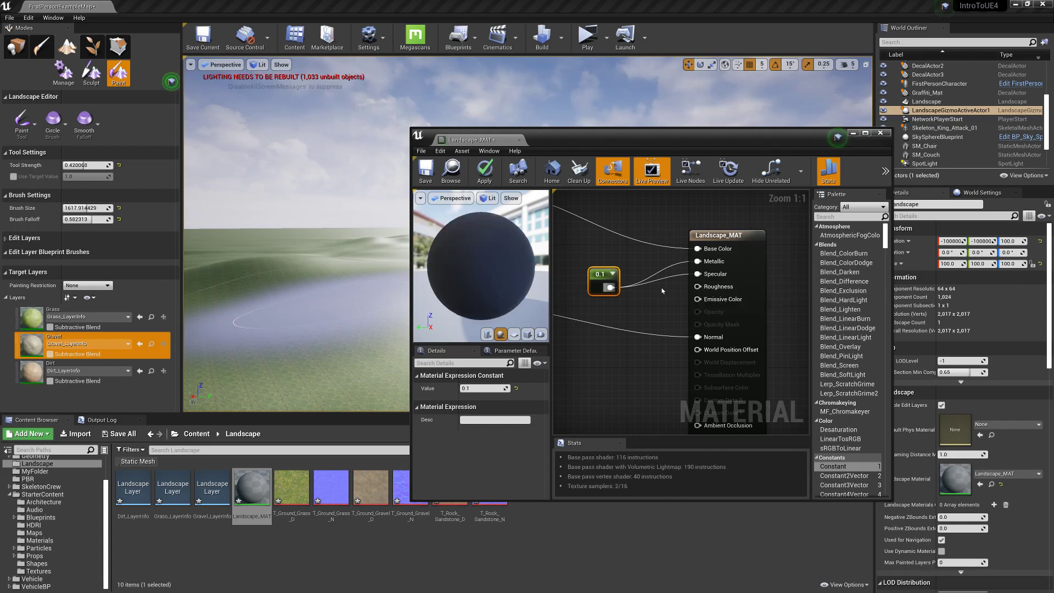
mouse_move(611, 288)
left_mouse_down()
mouse_move(696, 290)
mouse_move(621, 292)
left_mouse_up()
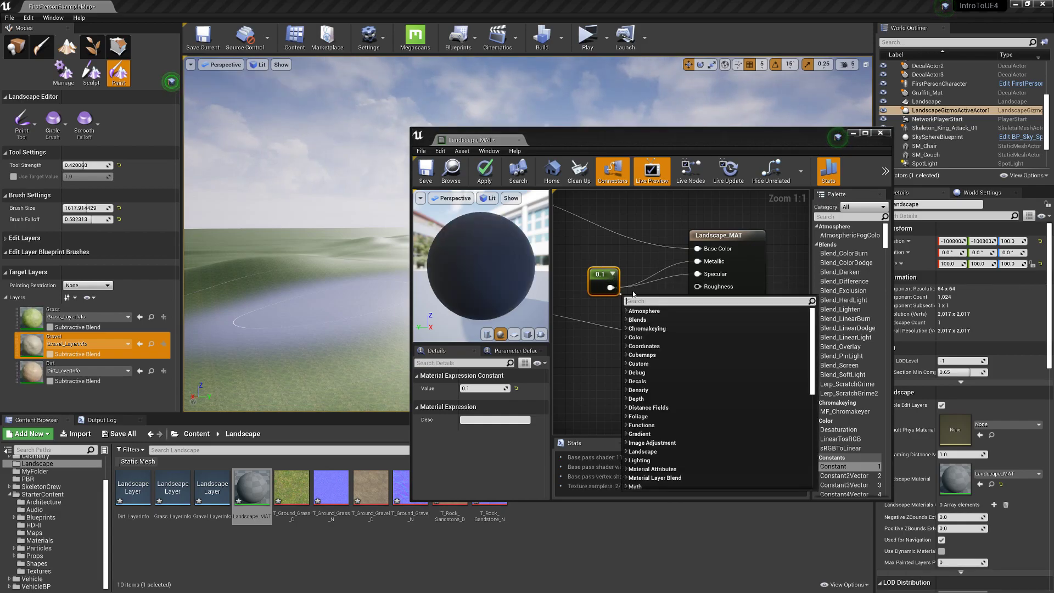
left_click(572, 329)
Connect a second Constant of 0.3 to Roughness, apply the material changes, and shift the 0.1 constant slightly toward the result node.
left_click_drag(846, 466, 698, 286)
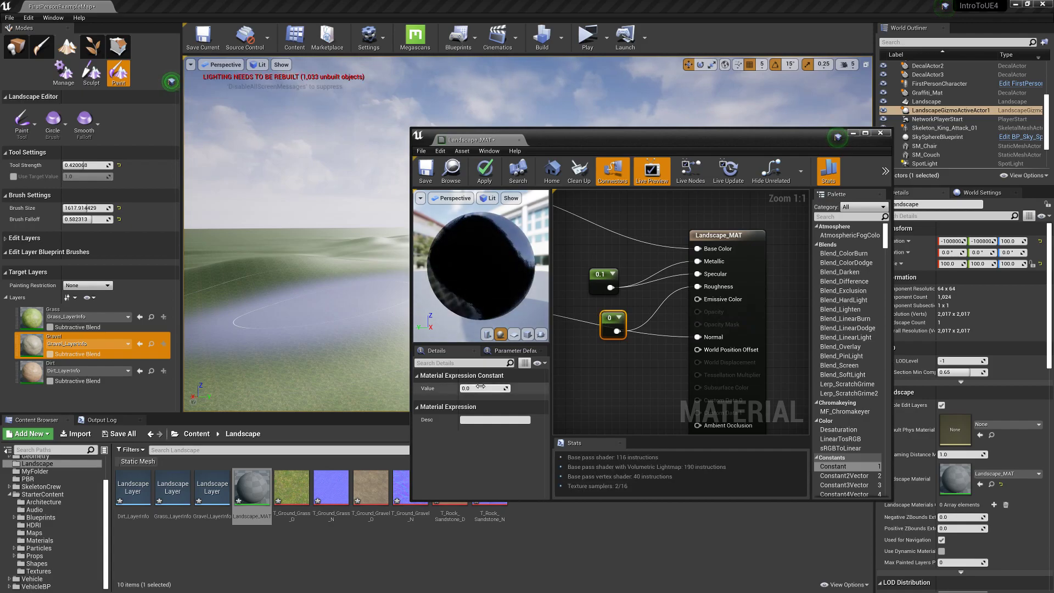
type("0.3")
key("Return")
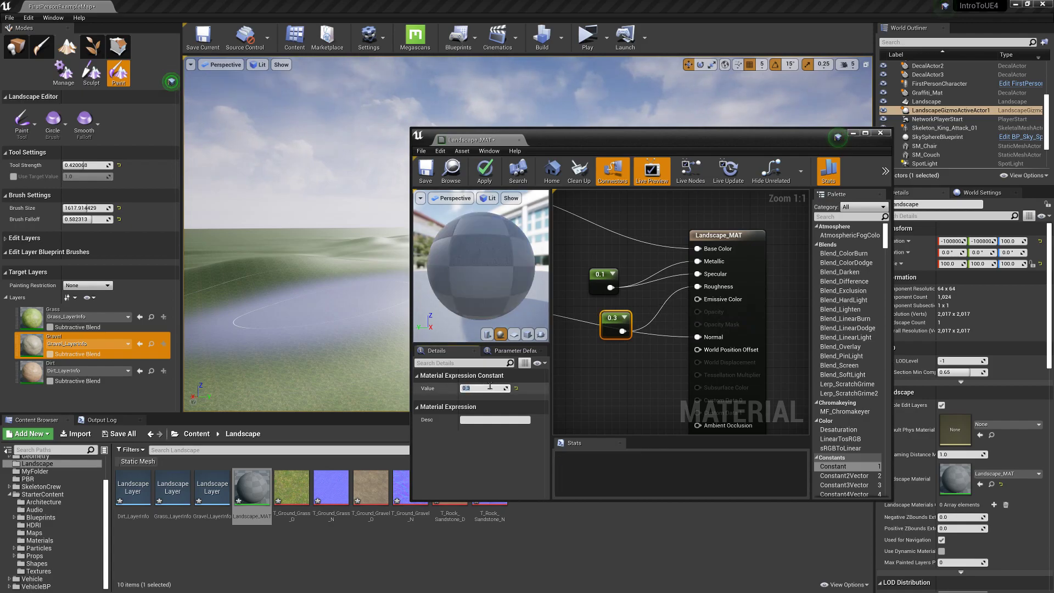
left_click(483, 176)
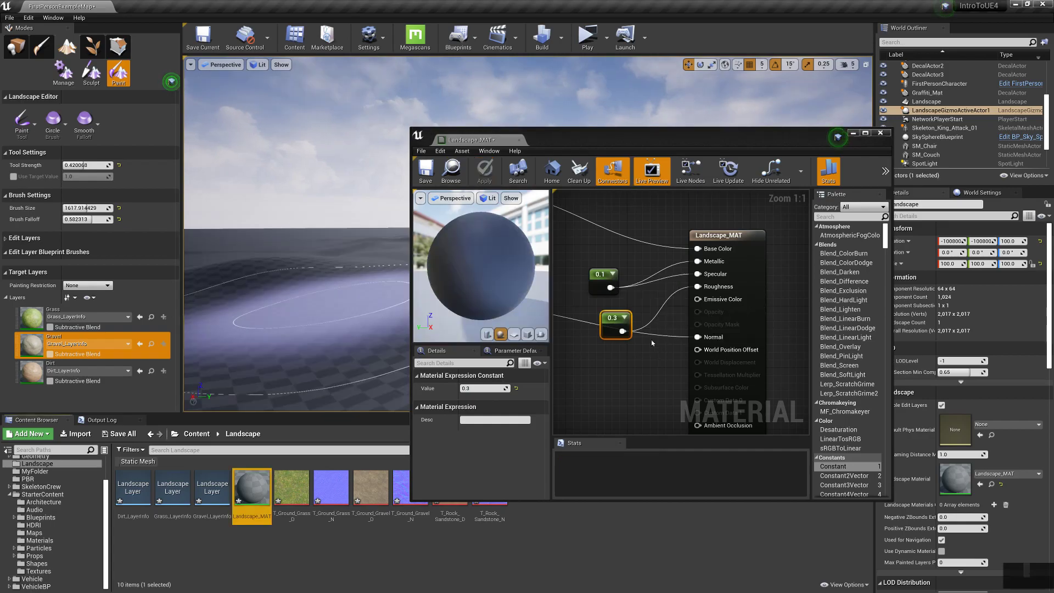
left_click_drag(594, 276, 610, 261)
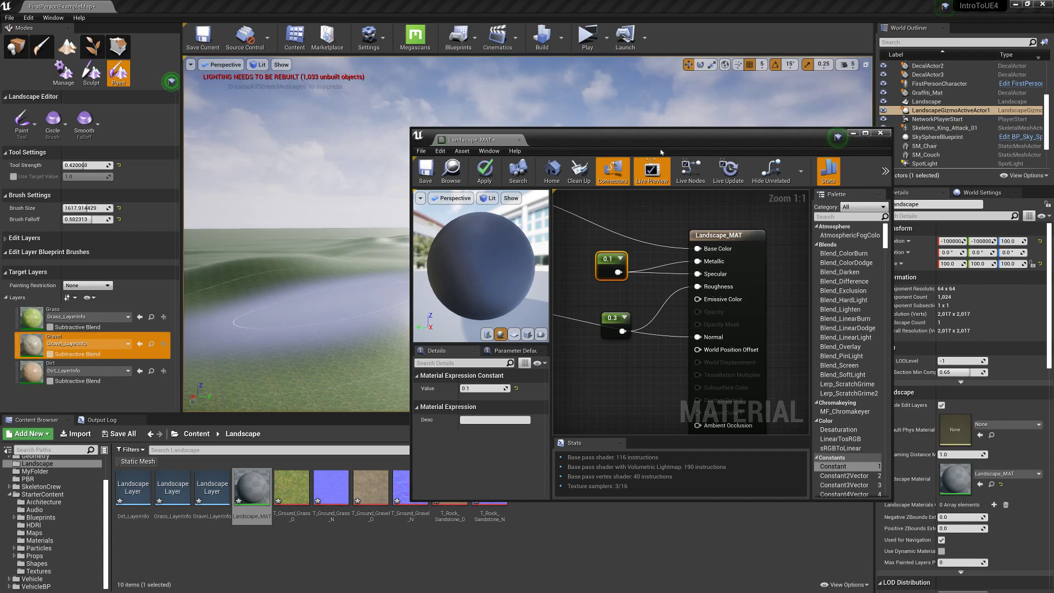
Set the constant feeding Metallic and Specular to 0 and apply the material changes.
left_click_drag(661, 133, 732, 352)
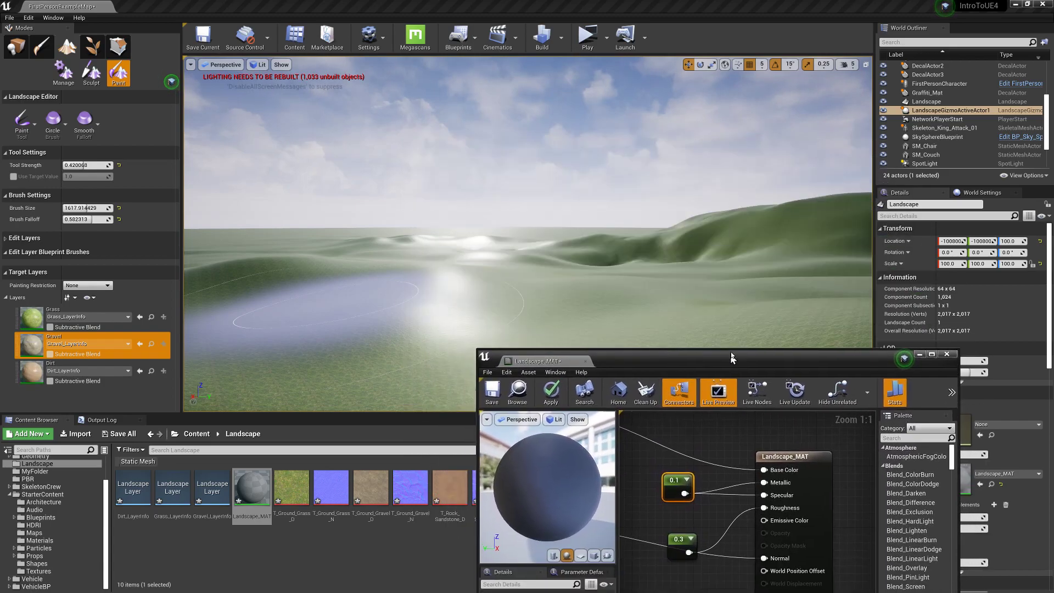
mouse_move(703, 276)
right_mouse_down()
mouse_move(404, 299)
mouse_move(632, 288)
mouse_move(615, 301)
mouse_move(703, 276)
right_mouse_up()
left_click_drag(704, 355, 686, 168)
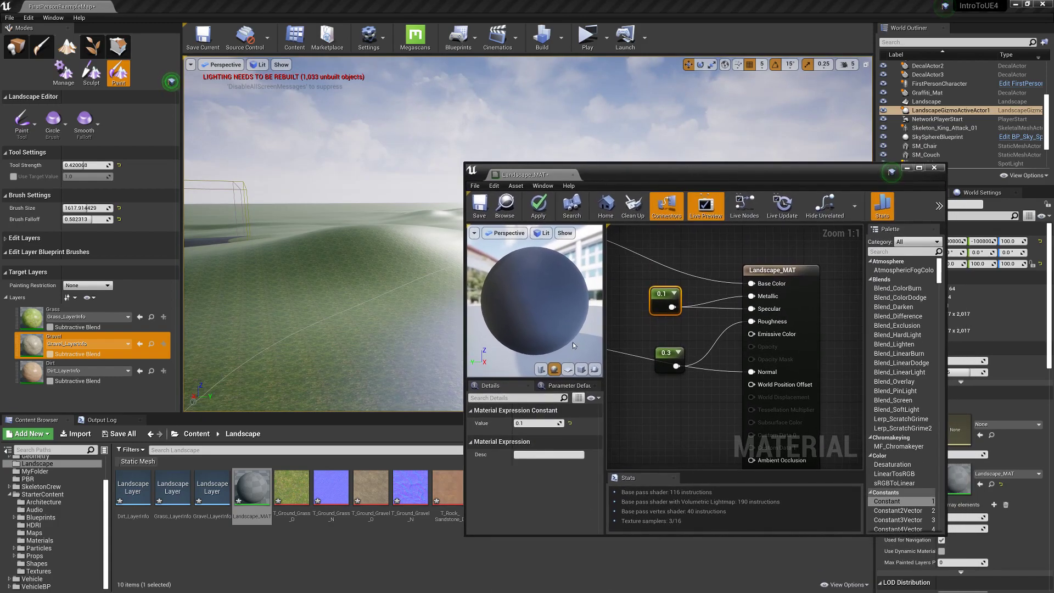
left_click(535, 423)
type("0")
key("Return")
left_click(696, 328)
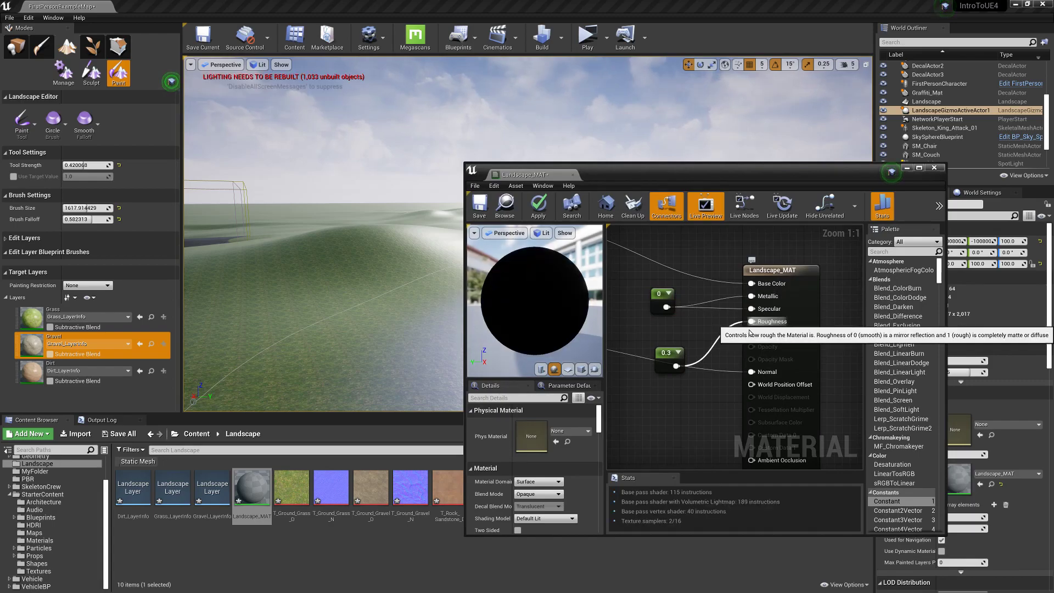
right_click_drag(655, 403, 695, 414)
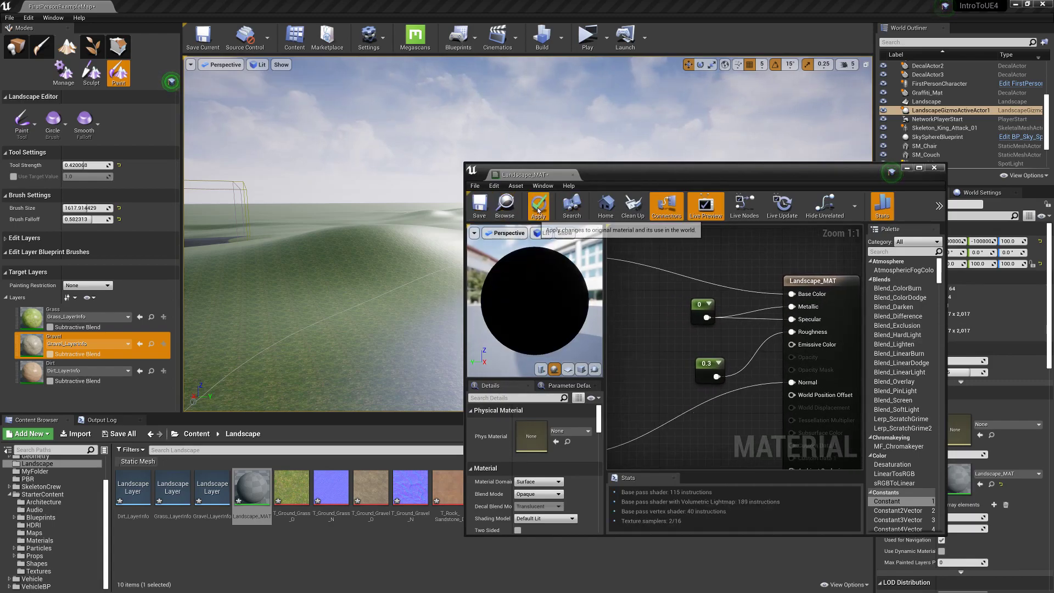
left_click(539, 207)
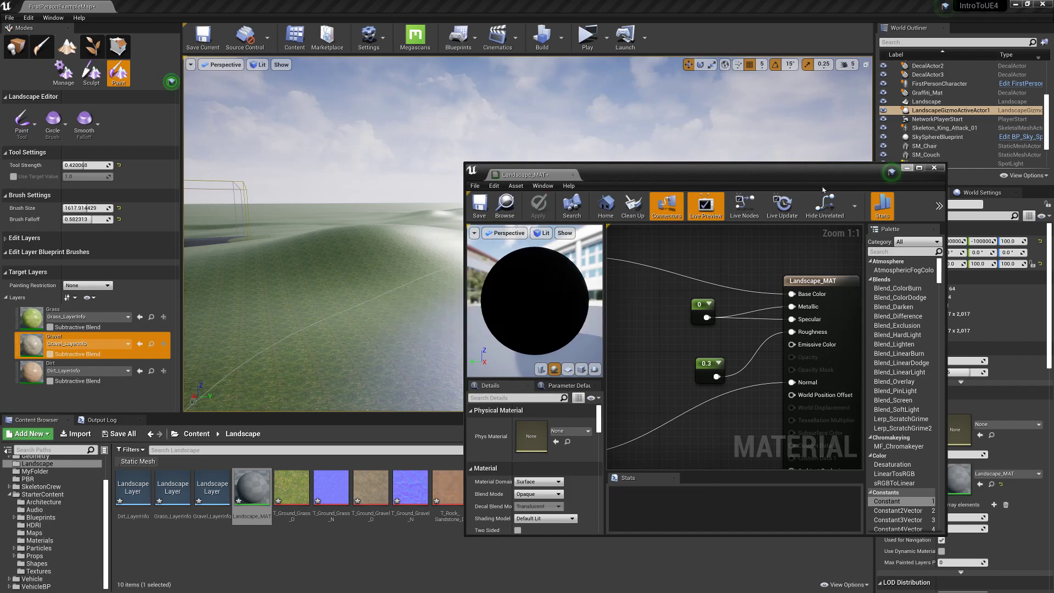
right_click(726, 324)
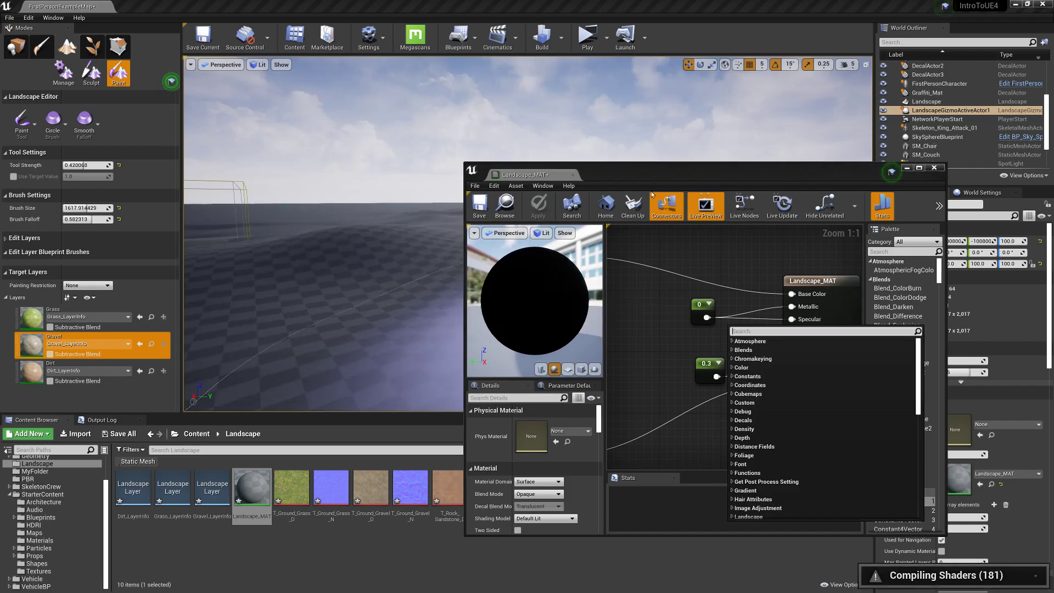
left_click(656, 326)
scroll(656, 329, "down", 11)
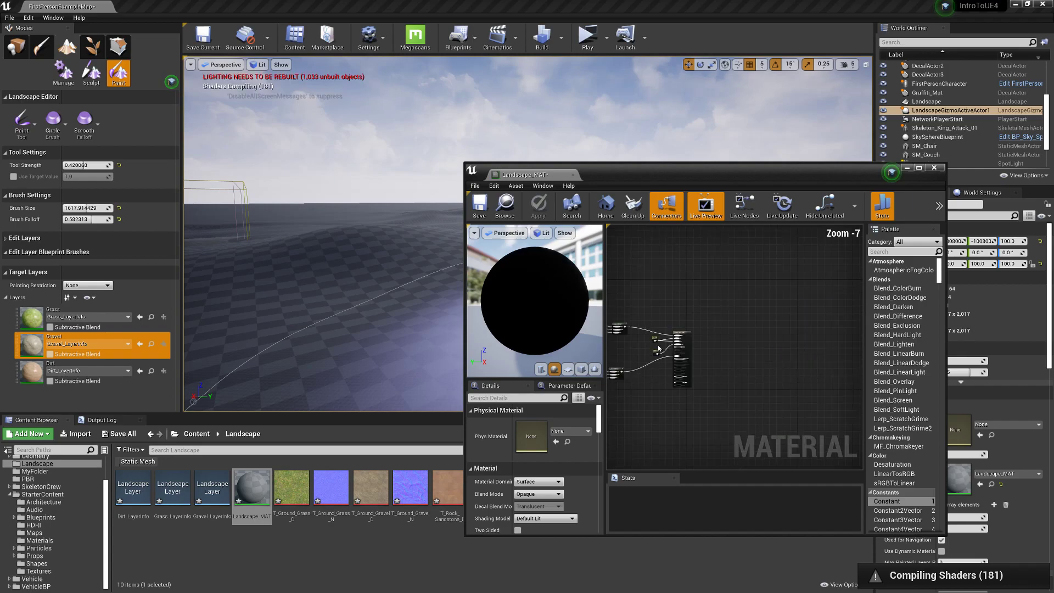
right_click_drag(655, 343, 718, 343)
scroll(742, 340, "up", 5)
scroll(705, 371, "up", 2)
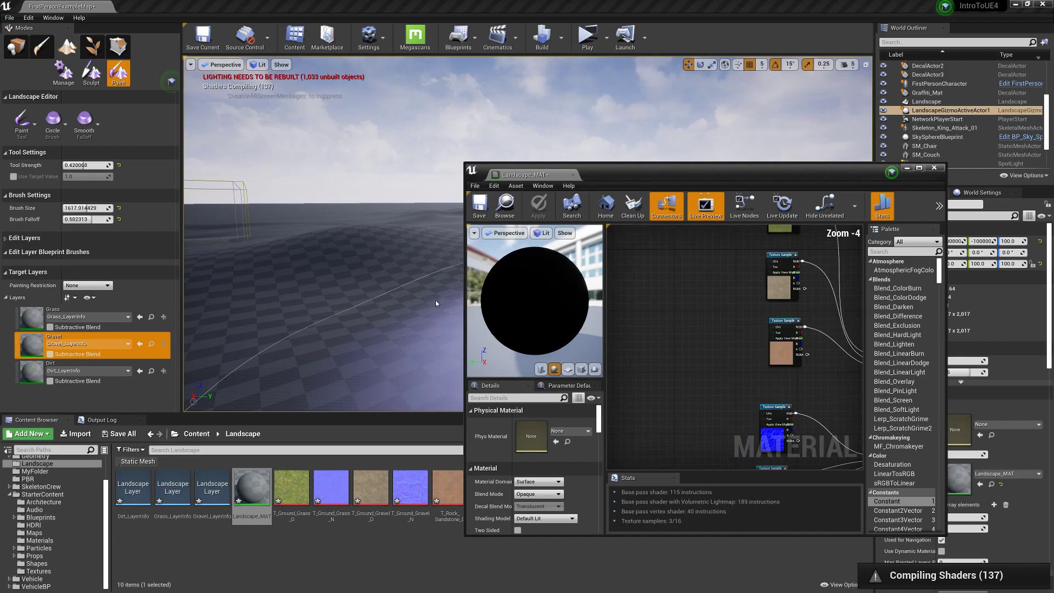
Inspect the landscape surface in the viewport and in a standalone game preview, walking toward the hill painted with Gravel.
left_click_drag(652, 180, 698, 206)
right_click_drag(303, 242, 203, 251)
right_click_drag(272, 246, 197, 240)
mouse_move(397, 291)
right_mouse_down()
mouse_move(461, 321)
mouse_move(450, 351)
mouse_move(417, 354)
mouse_move(345, 274)
right_mouse_up()
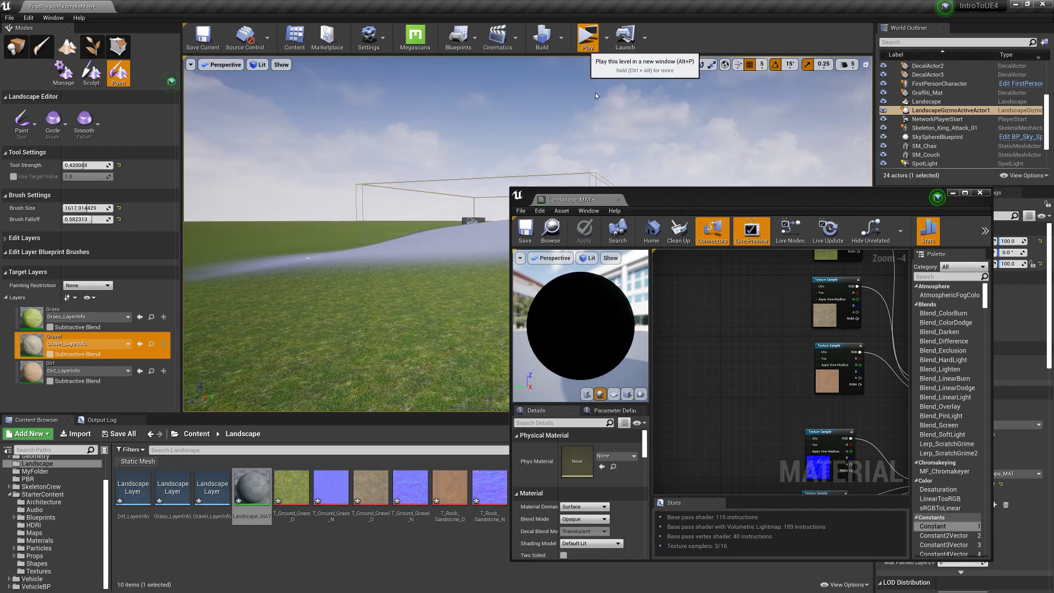
key("alt+p")
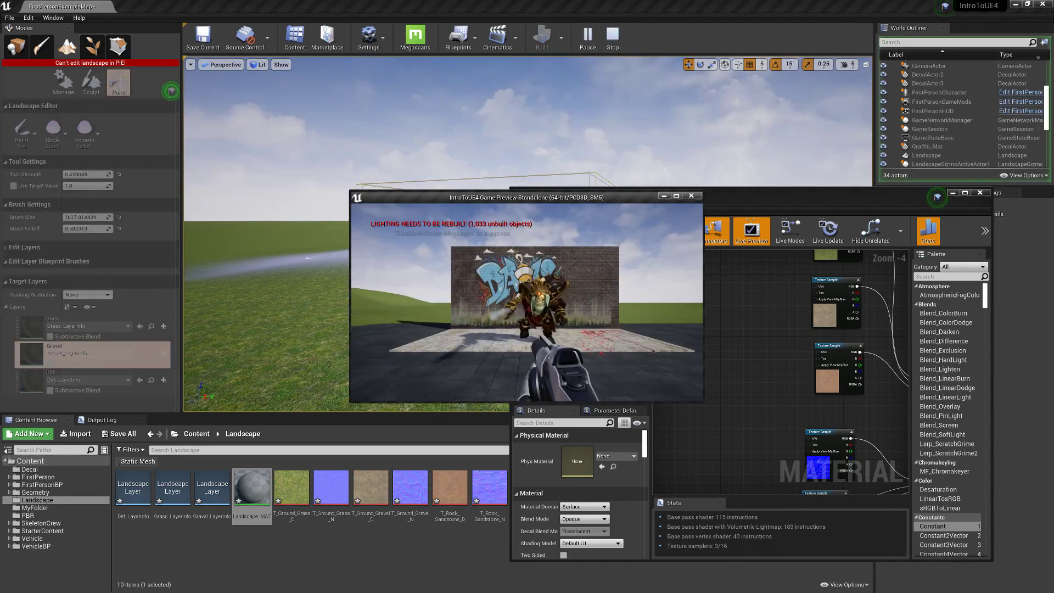
key("w")
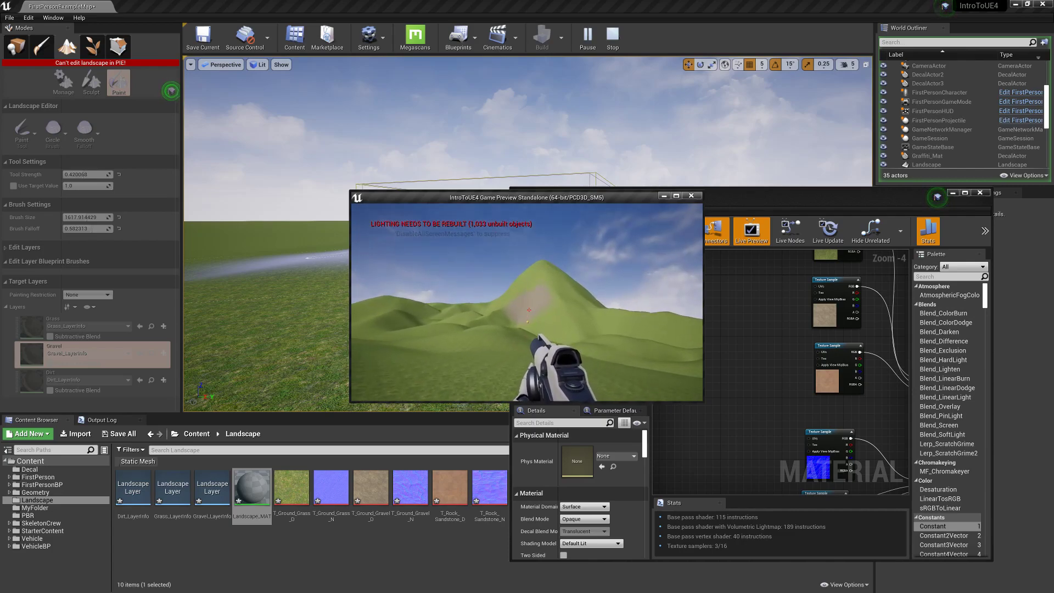
key("Escape")
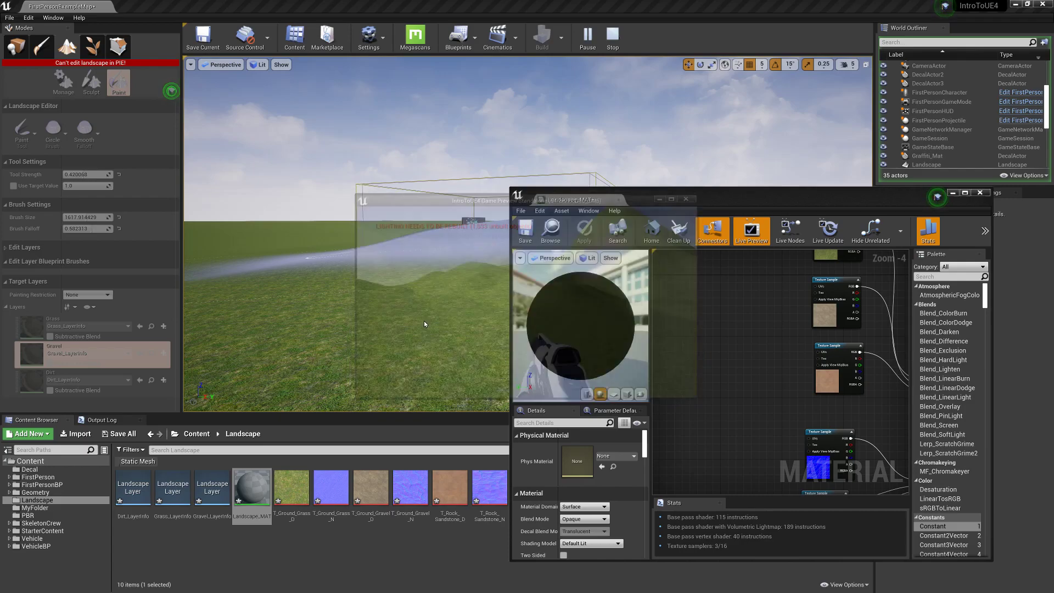
Add a TextureCoordinate node beside the color texture samples in the Landscape_MAT graph.
right_click_drag(786, 318, 739, 355)
scroll(716, 372, "down", 1)
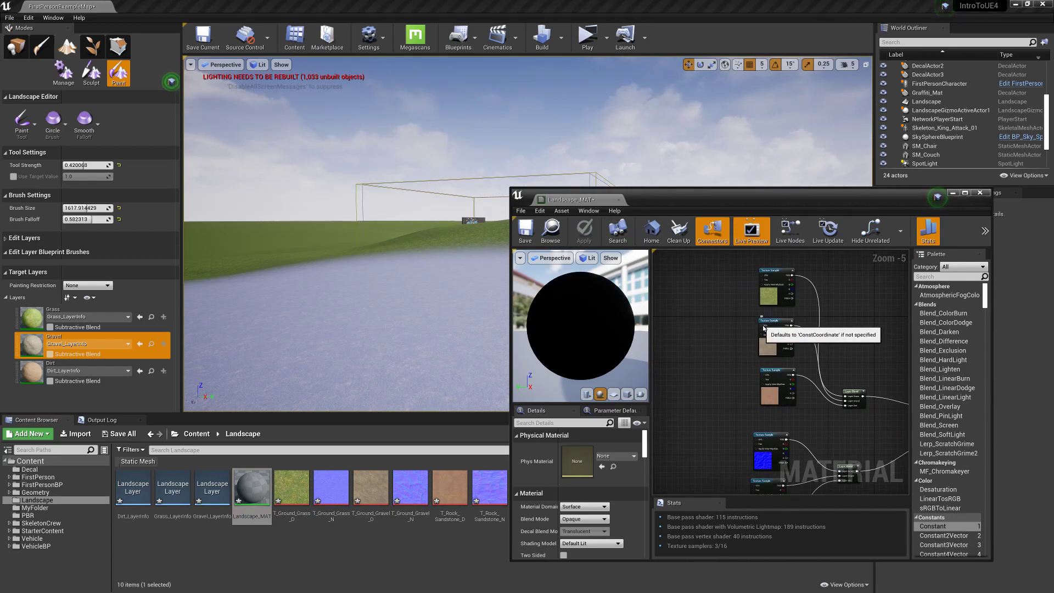
right_click(696, 349)
type("coord")
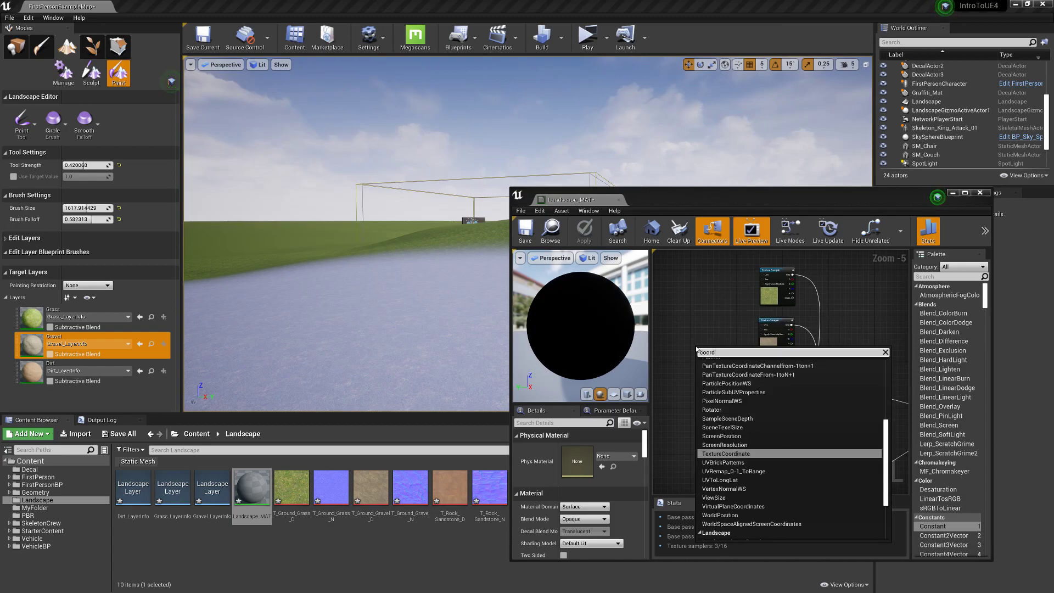
key("Return")
scroll(696, 346, "up", 2)
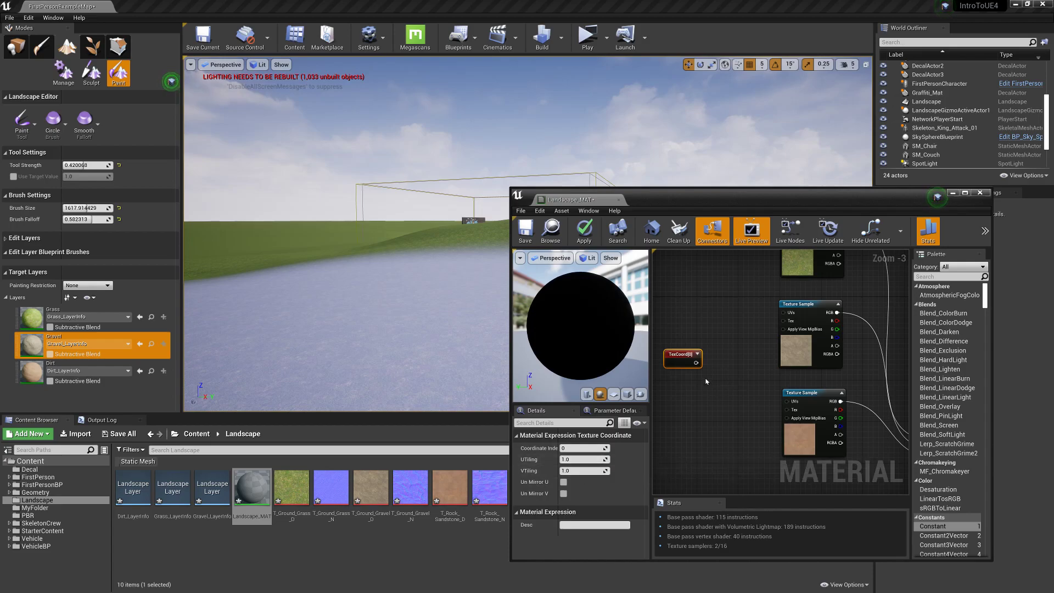
Connect the TexCoord node to the UVs of the grass, gravel and dirt color texture samples.
right_click_drag(708, 363, 705, 417)
scroll(704, 417, "down", 2)
left_click_drag(699, 416, 750, 343)
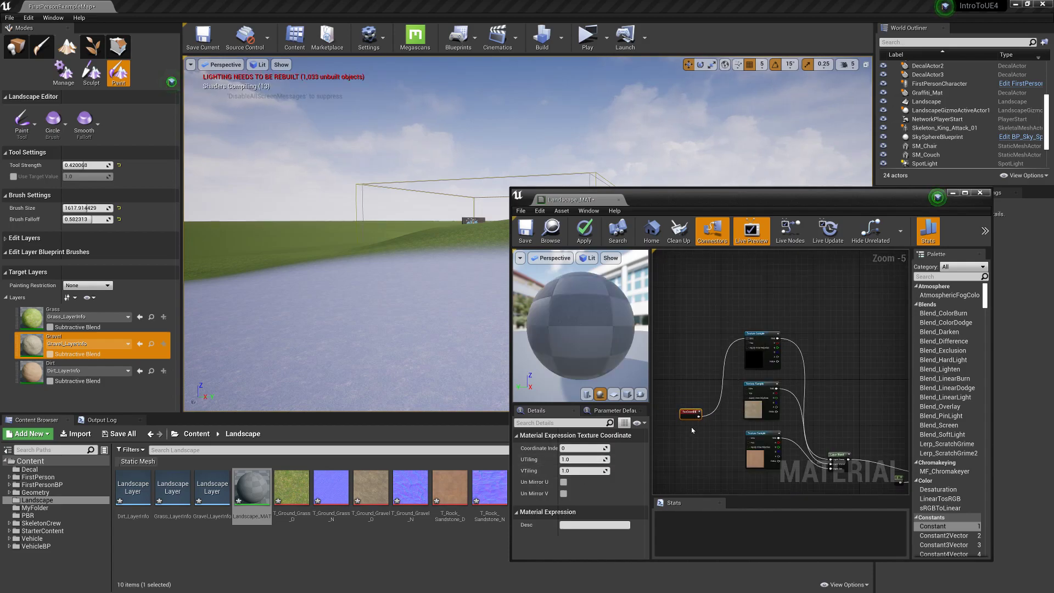
left_click_drag(699, 417, 751, 391)
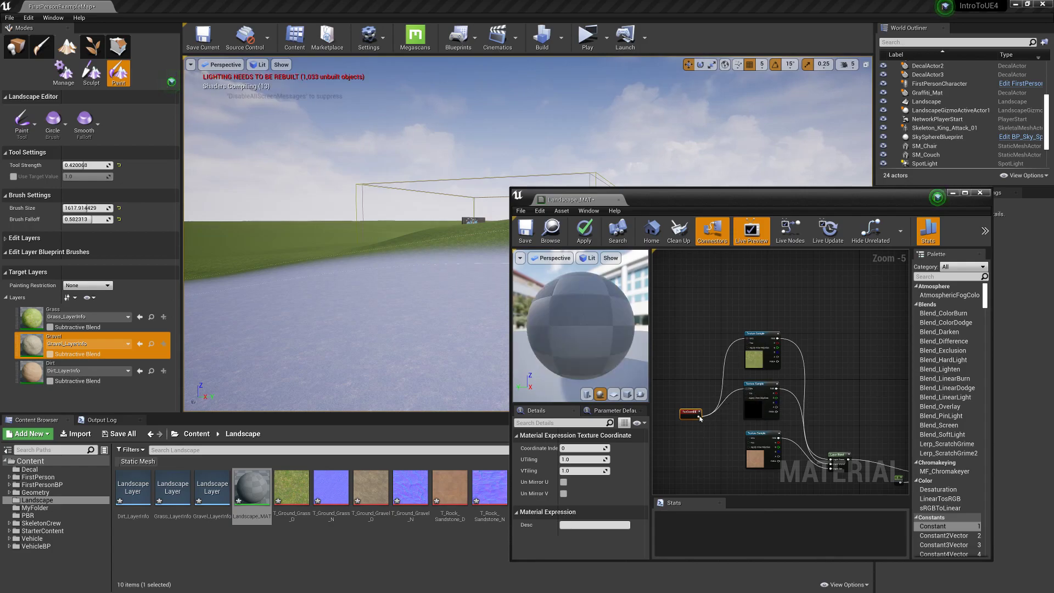
left_click_drag(698, 417, 749, 440)
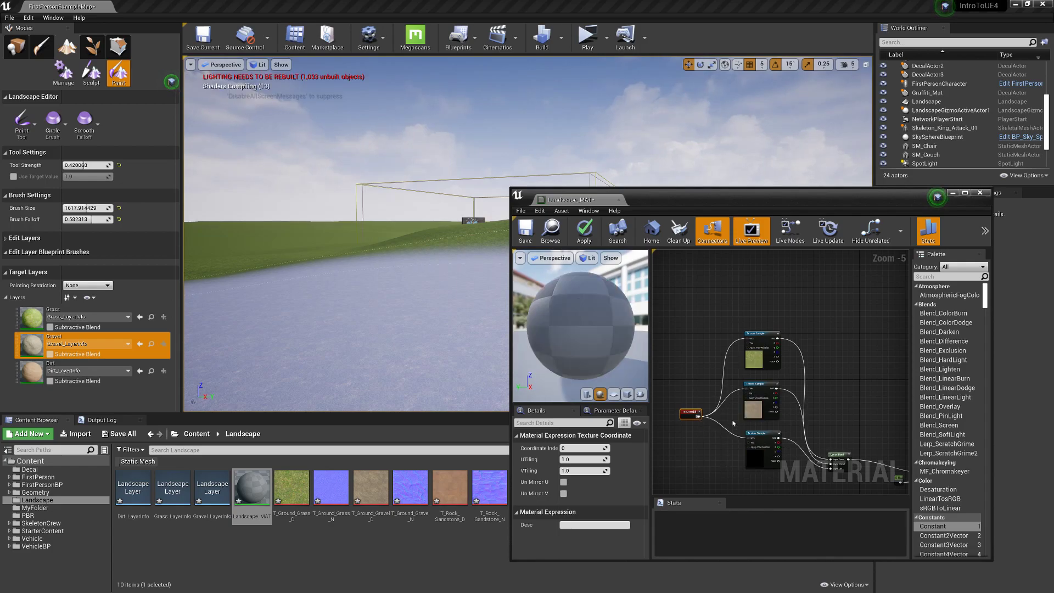
Connect TexCoord to the UVs of the first two normal map samples, moving the node between the color and normal groups.
right_click(745, 440)
right_click_drag(712, 445, 715, 308)
left_click_drag(701, 279, 748, 370)
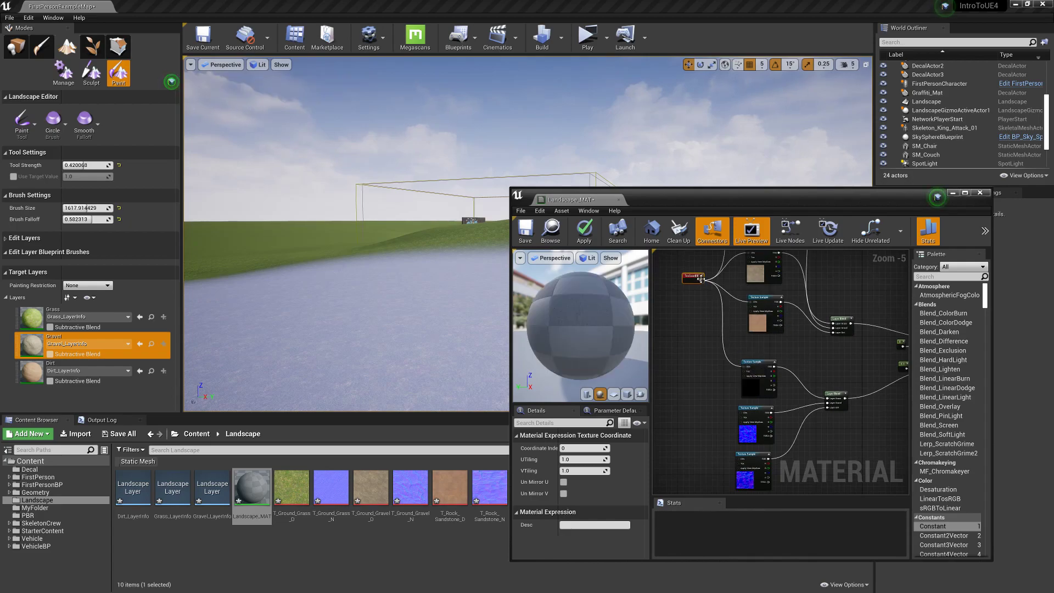
left_click_drag(699, 280, 692, 340)
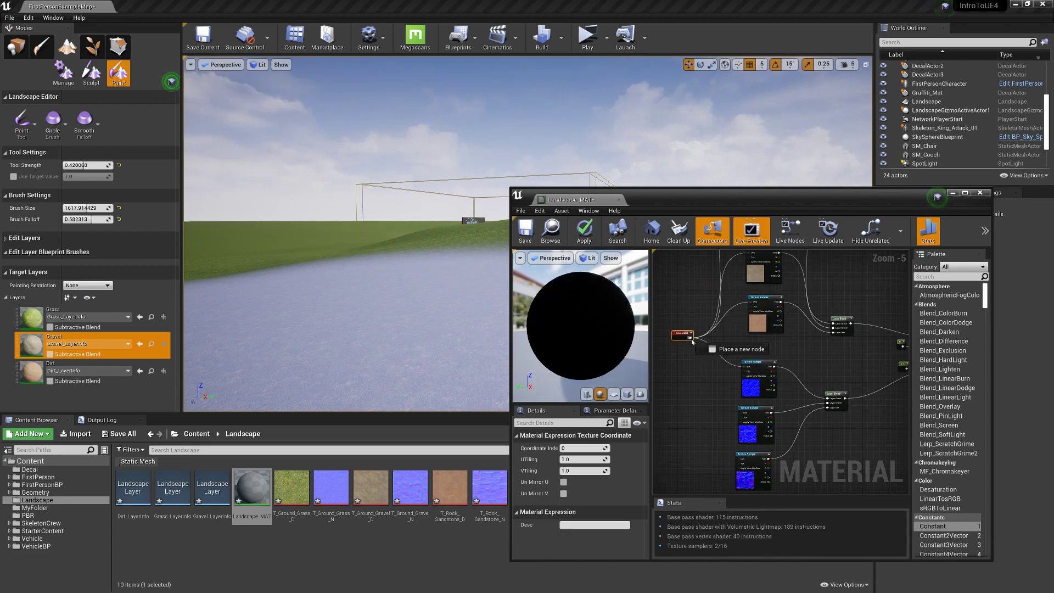
left_click_drag(742, 415, 742, 416)
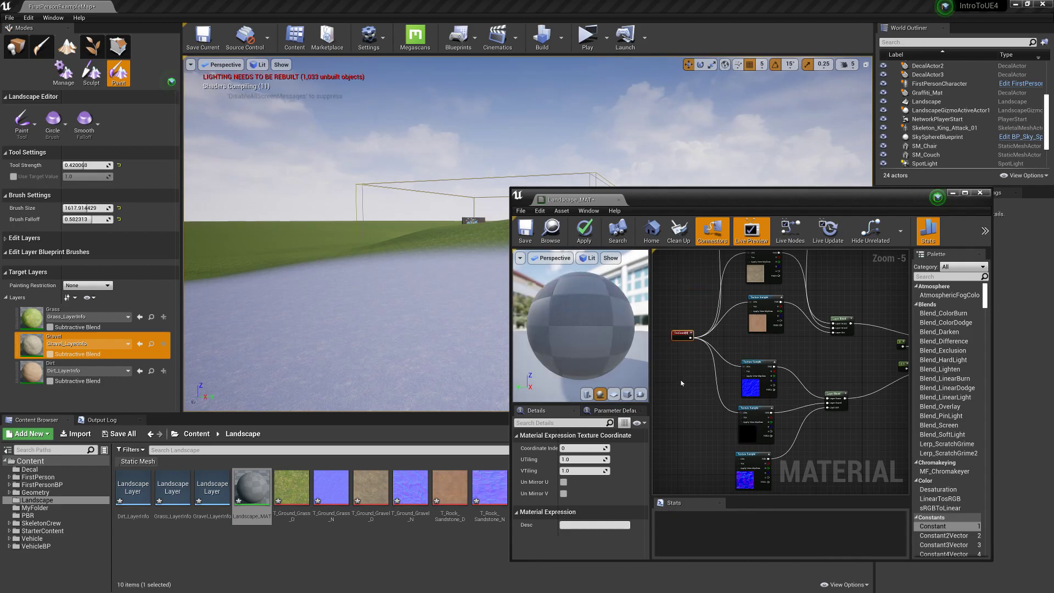
right_click(680, 381)
type("text")
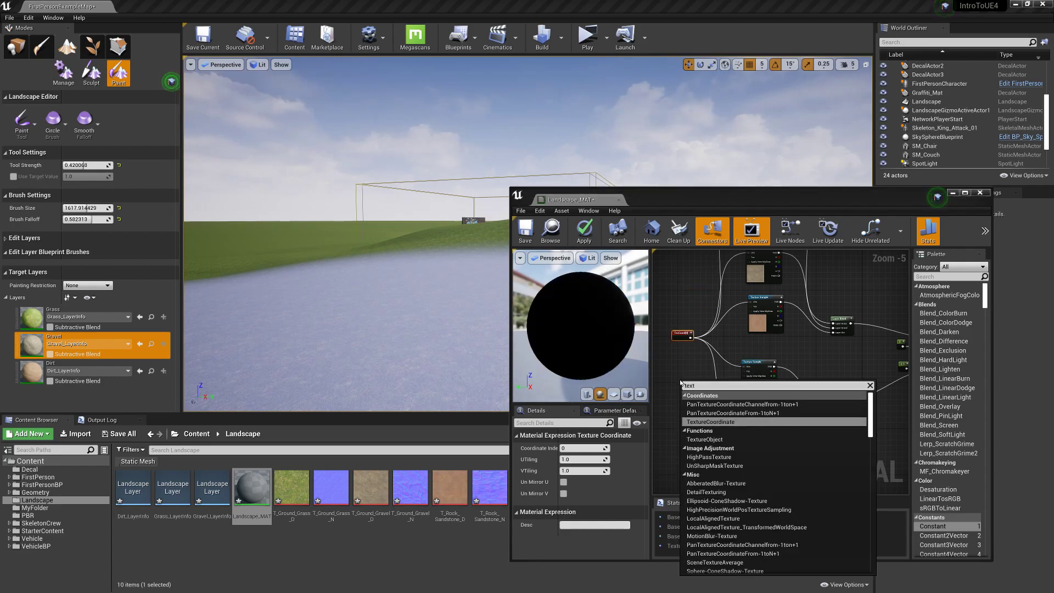
left_click(682, 356)
Connect TexCoord to the UVs of the third normal map sample and move the node farther from the texture samples.
left_click_drag(690, 338, 739, 463)
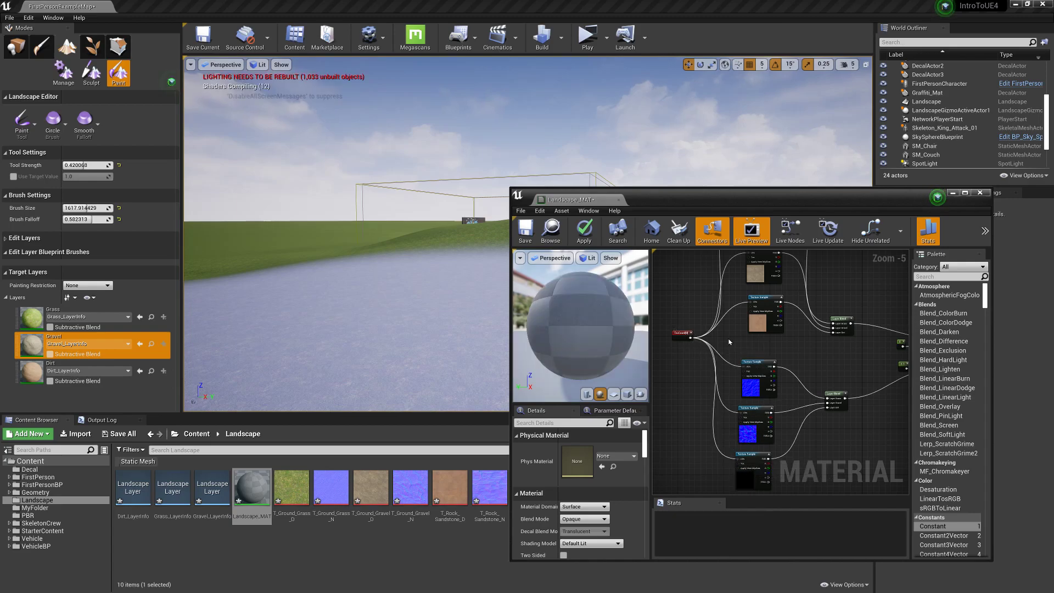
right_click_drag(729, 342, 740, 395)
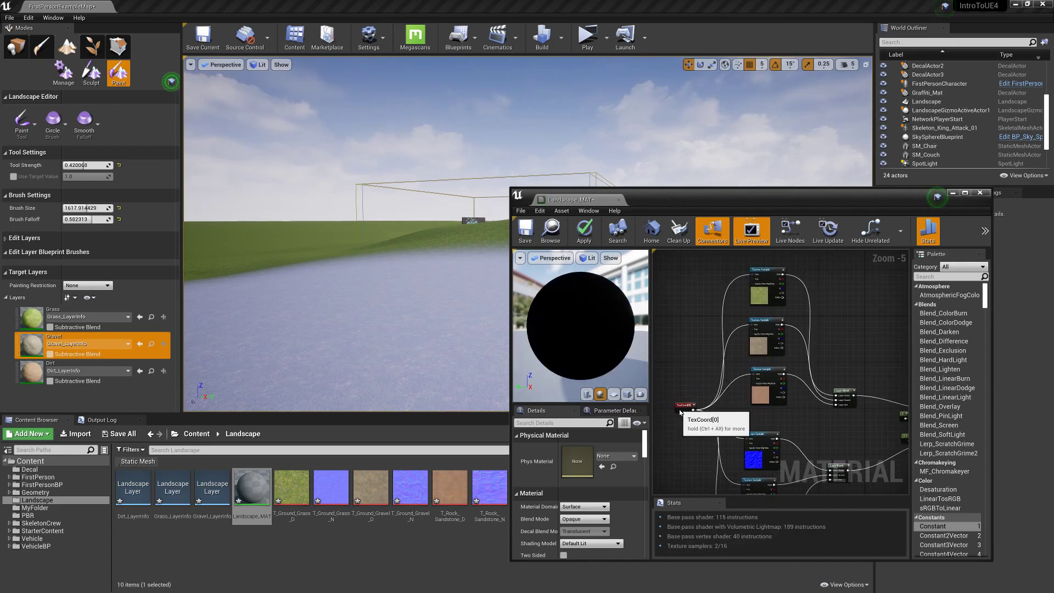
left_click_drag(677, 407, 661, 405)
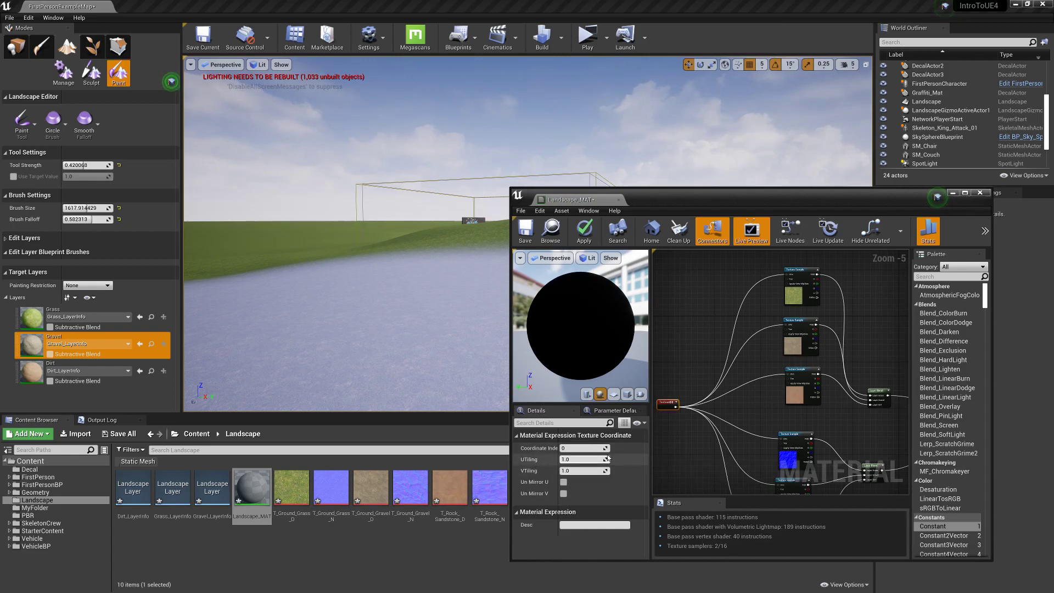
Set the TexCoord node's UTiling and VTiling to 2.0 and apply the material changes.
left_click(574, 459)
type("2")
key("Tab")
type("2")
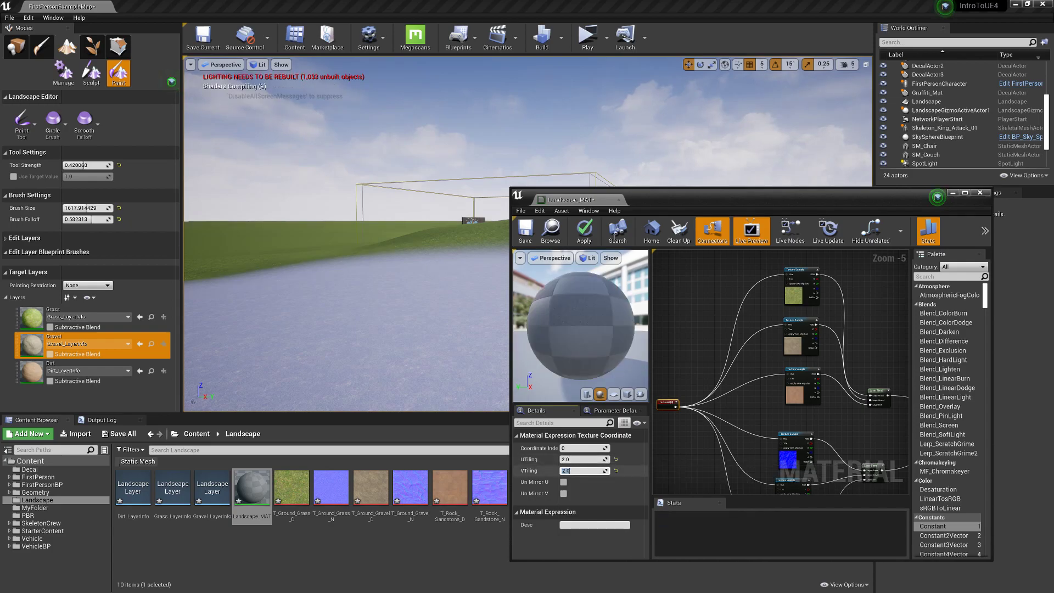
left_click(584, 232)
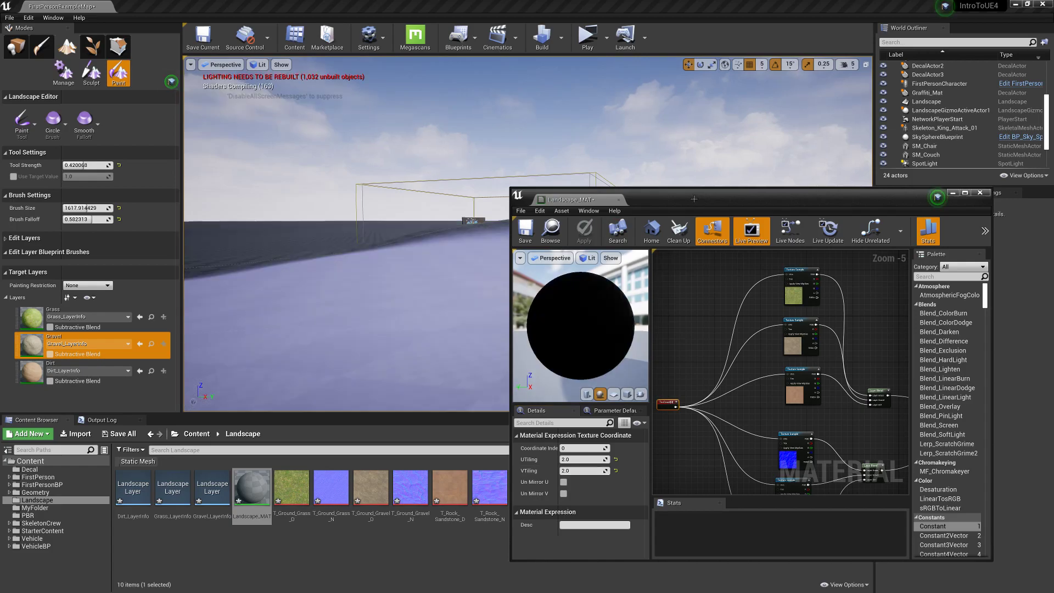
Move the material editor window aside, view the terrain in Place mode without the paint brush, and return to Landscape mode.
left_click_drag(693, 198, 707, 200)
left_click(15, 48)
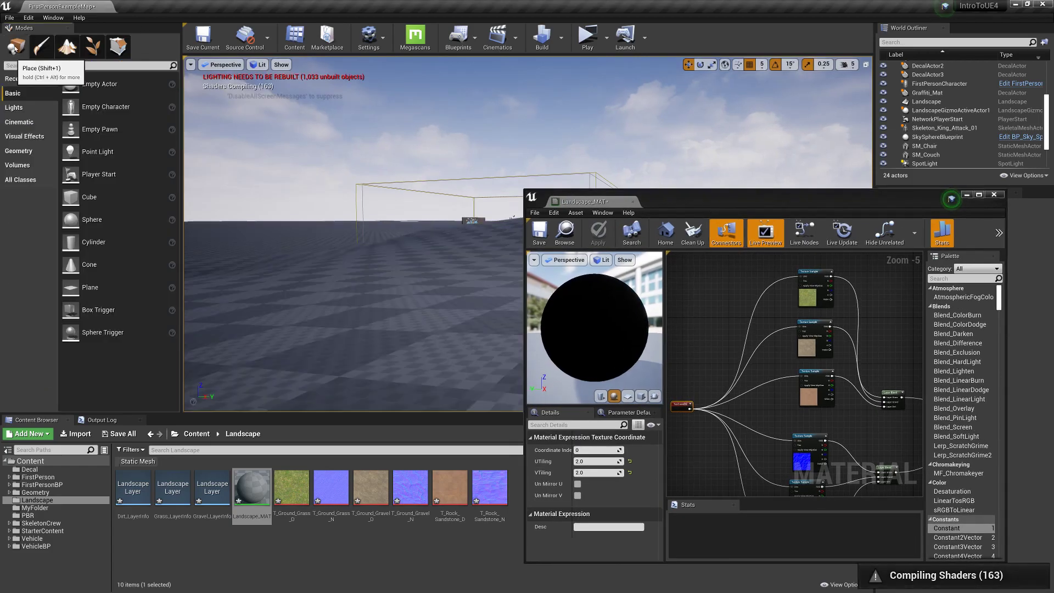
left_click_drag(677, 203, 761, 191)
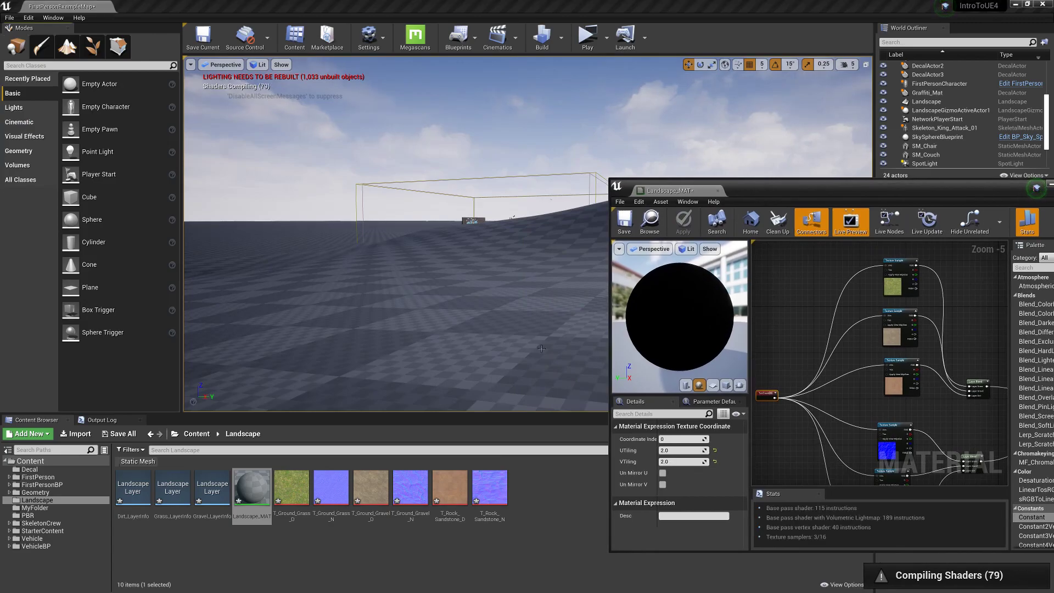
left_click(67, 47)
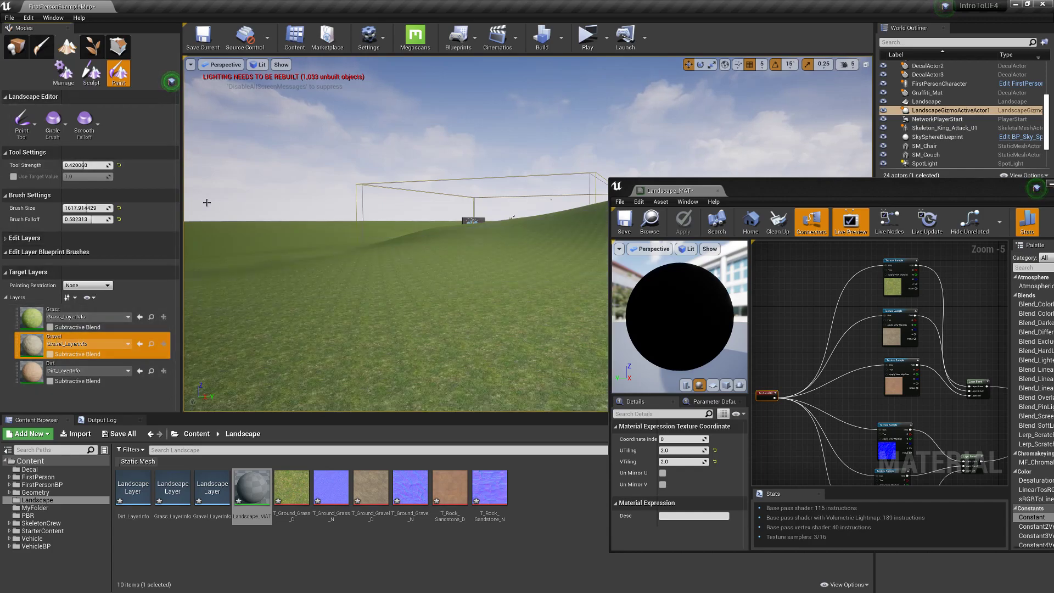
Paint a Gravel patch on the grass with tool strength about 0.115, brush falloff about 0.47 and a smaller brush size.
left_click_drag(85, 166, 66, 166)
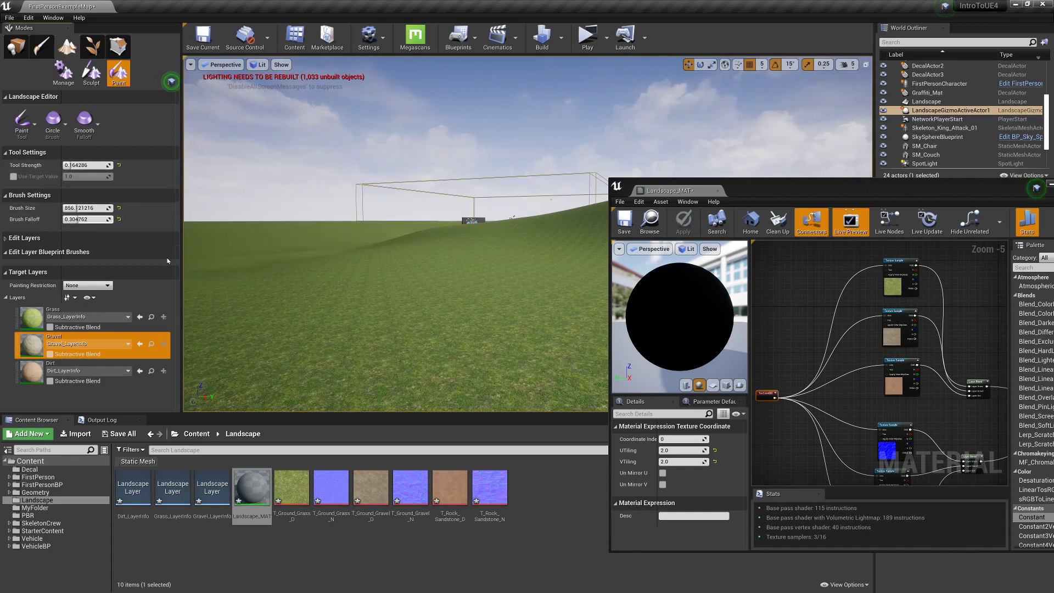
left_click_drag(77, 165, 74, 165)
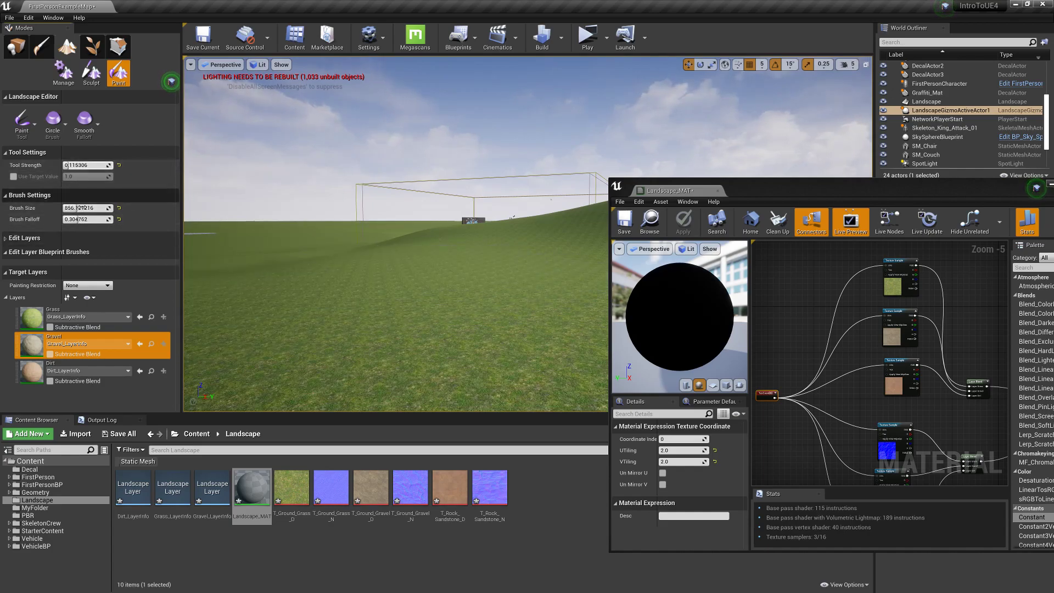
mouse_move(80, 208)
left_mouse_down()
mouse_move(72, 219)
mouse_move(104, 217)
mouse_move(82, 208)
left_mouse_up()
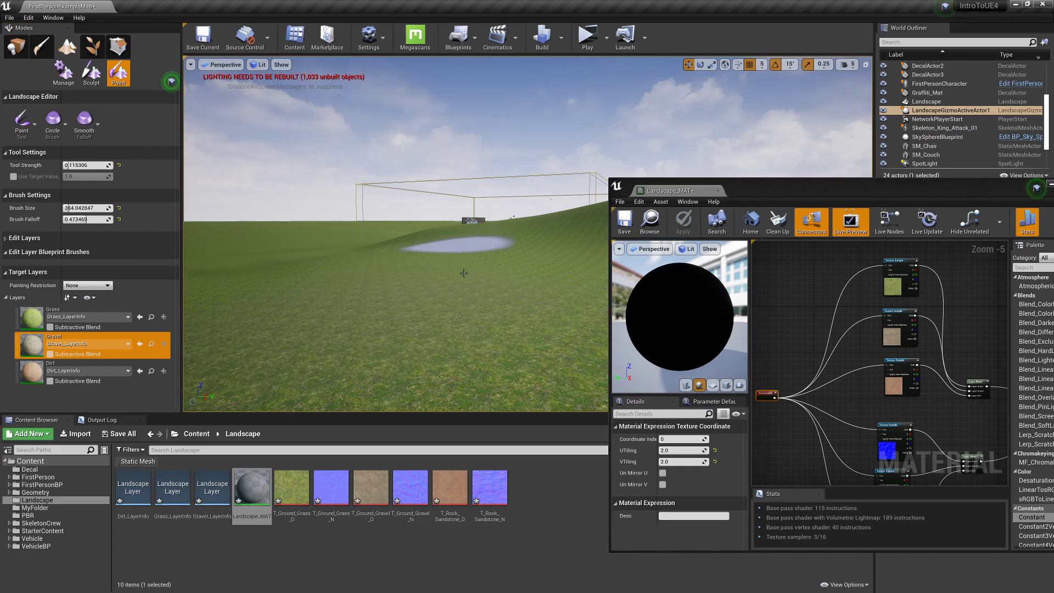
left_click_drag(476, 268, 400, 278)
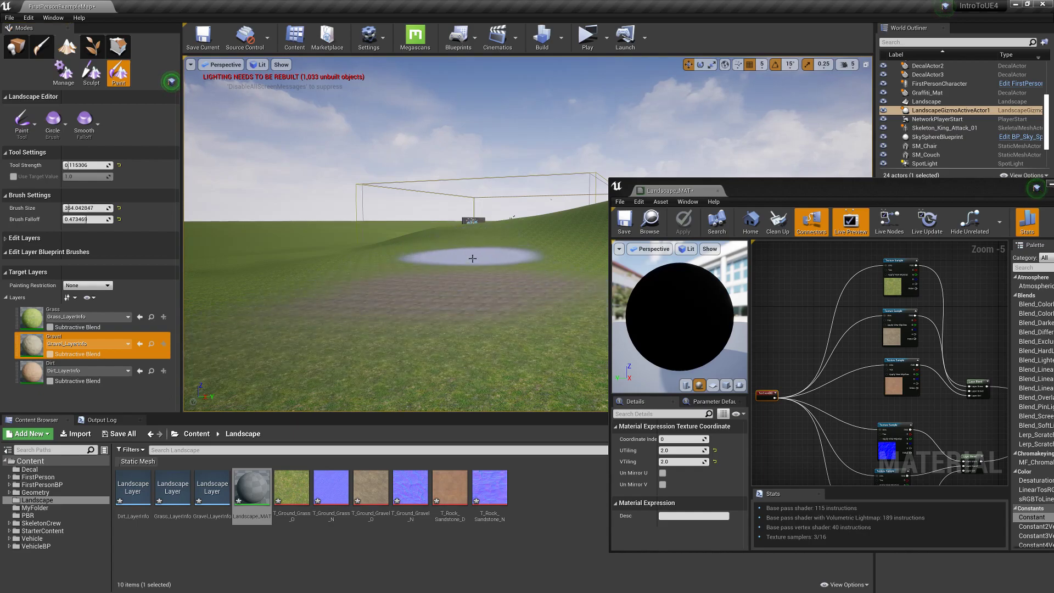
mouse_move(472, 258)
right_mouse_down()
mouse_move(472, 214)
mouse_move(472, 368)
right_mouse_up()
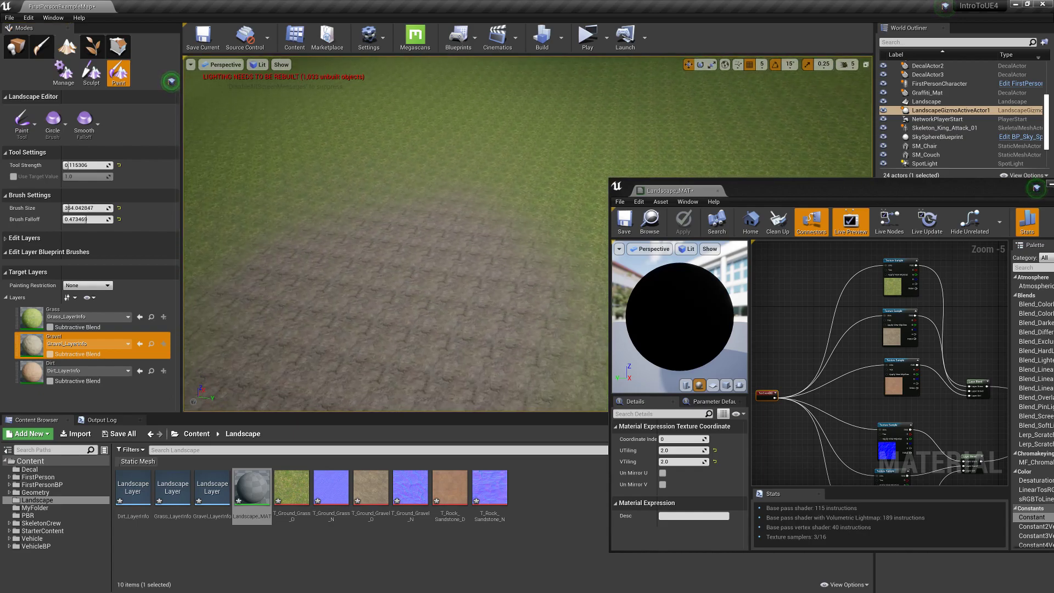
Paint the Dirt layer over the gravel patch's edge and the adjacent grass with the current brush settings.
right_click_drag(472, 310, 472, 305)
left_click(82, 370)
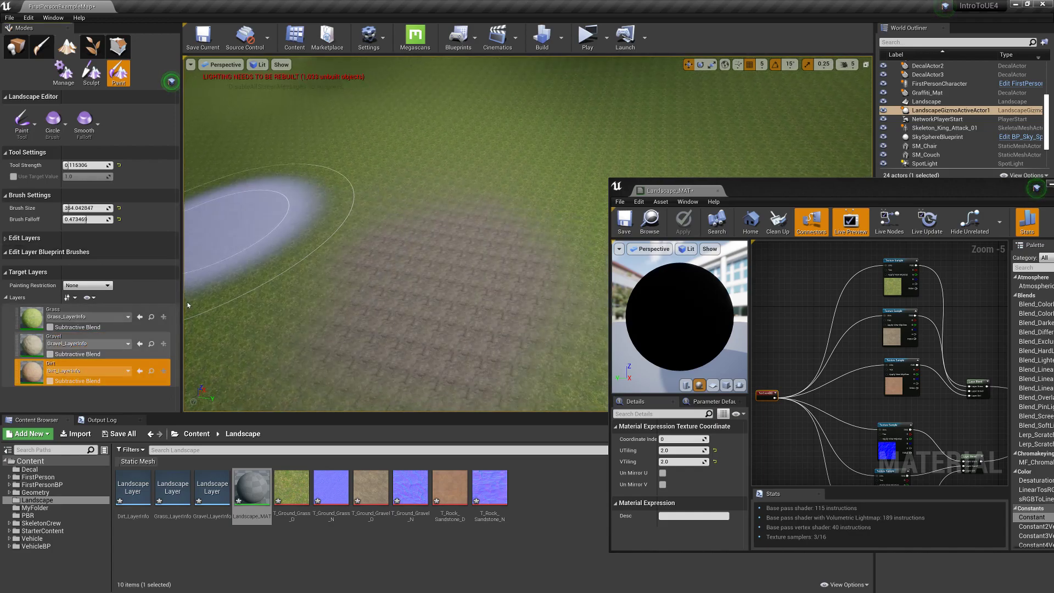
mouse_move(483, 240)
left_mouse_down()
mouse_move(532, 240)
mouse_move(520, 245)
mouse_move(534, 291)
mouse_move(511, 229)
left_mouse_up()
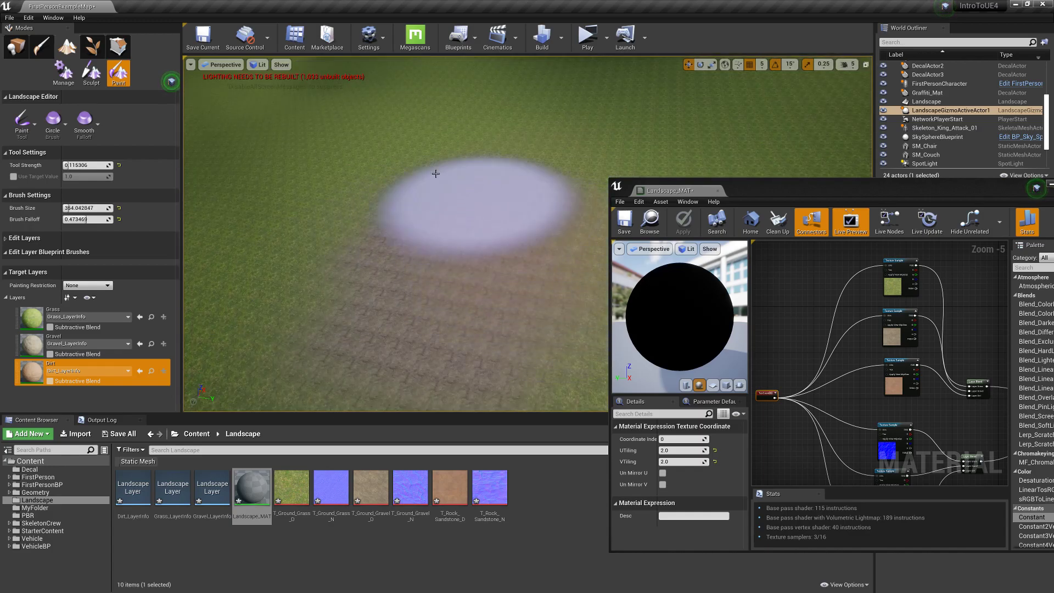
mouse_move(436, 174)
left_mouse_down()
mouse_move(550, 221)
mouse_move(376, 146)
mouse_move(474, 138)
mouse_move(346, 108)
mouse_move(460, 118)
mouse_move(414, 117)
mouse_move(488, 190)
left_mouse_up()
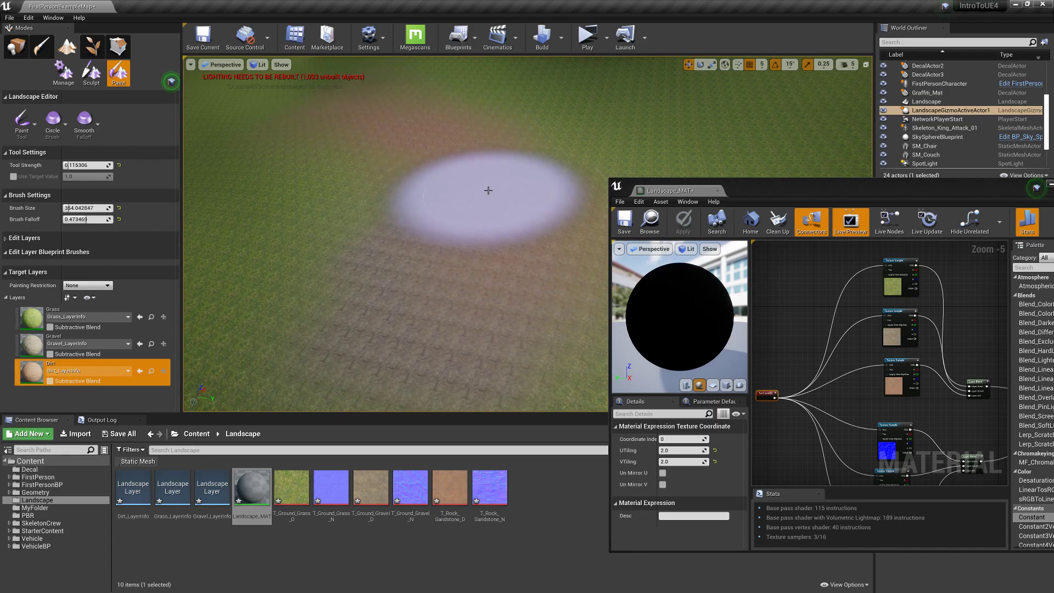
mouse_move(488, 189)
right_mouse_down()
mouse_move(363, 159)
mouse_move(343, 118)
mouse_move(193, 118)
right_mouse_up()
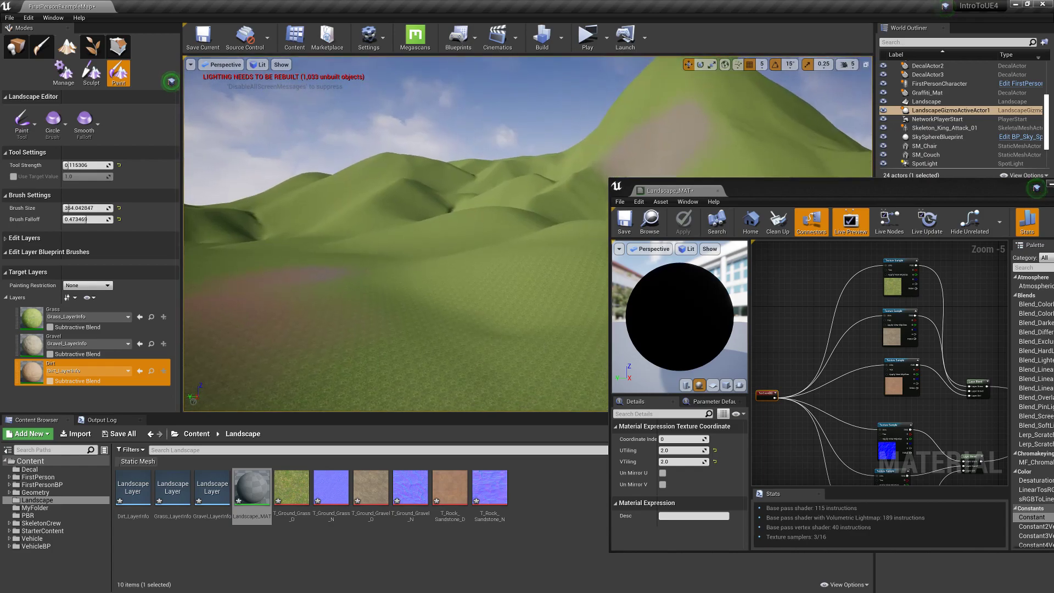
Look over the painted terrain from the hills to the flat grass around the scene objects.
right_click_drag(426, 154, 504, 187)
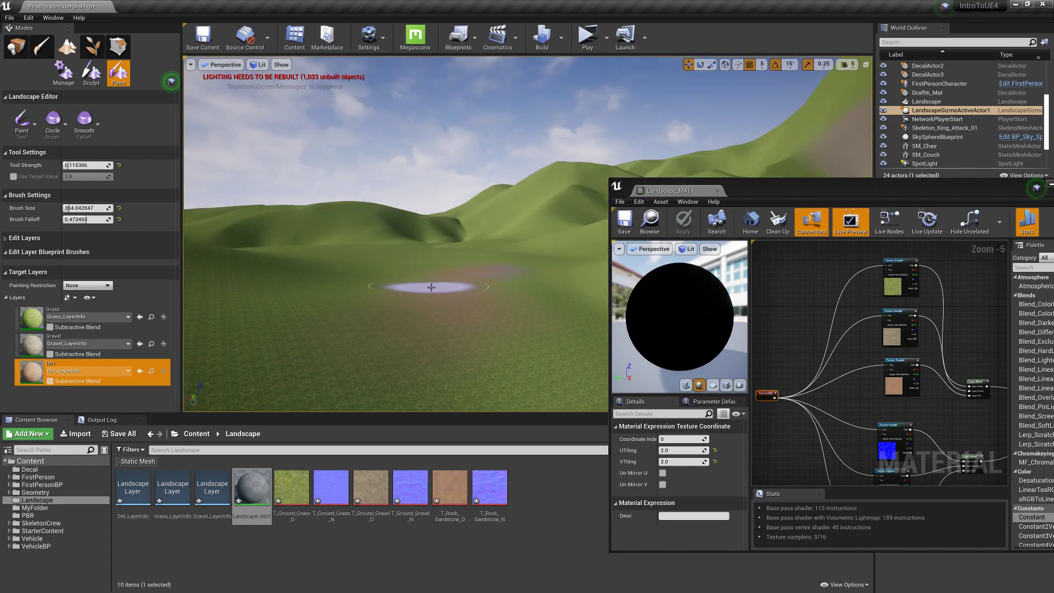
right_click_drag(539, 304, 494, 302)
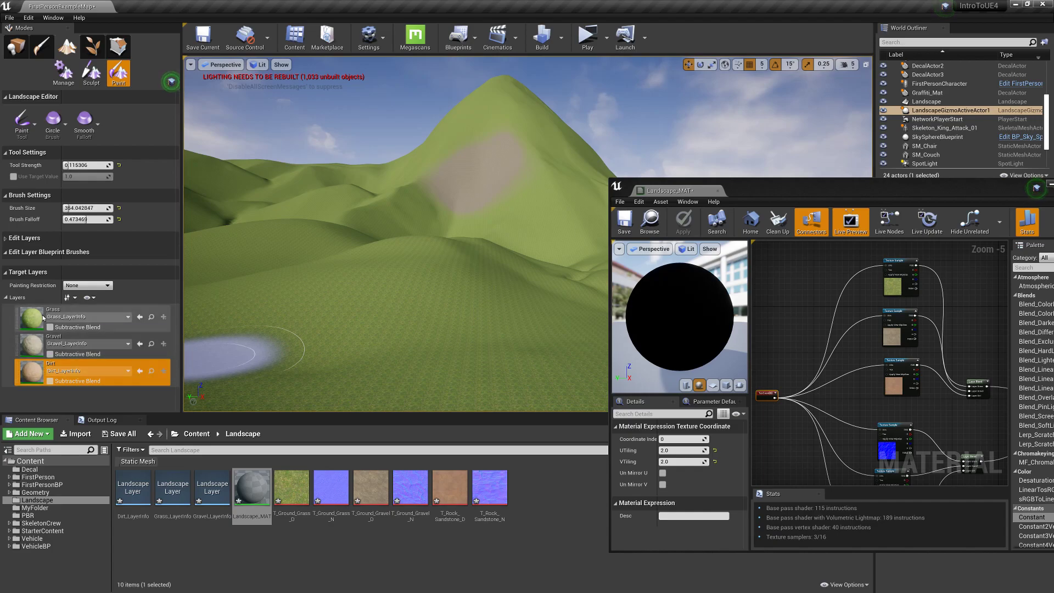
right_click_drag(948, 400, 907, 401)
right_click_drag(392, 324, 802, 325)
right_click_drag(392, 323, 263, 318)
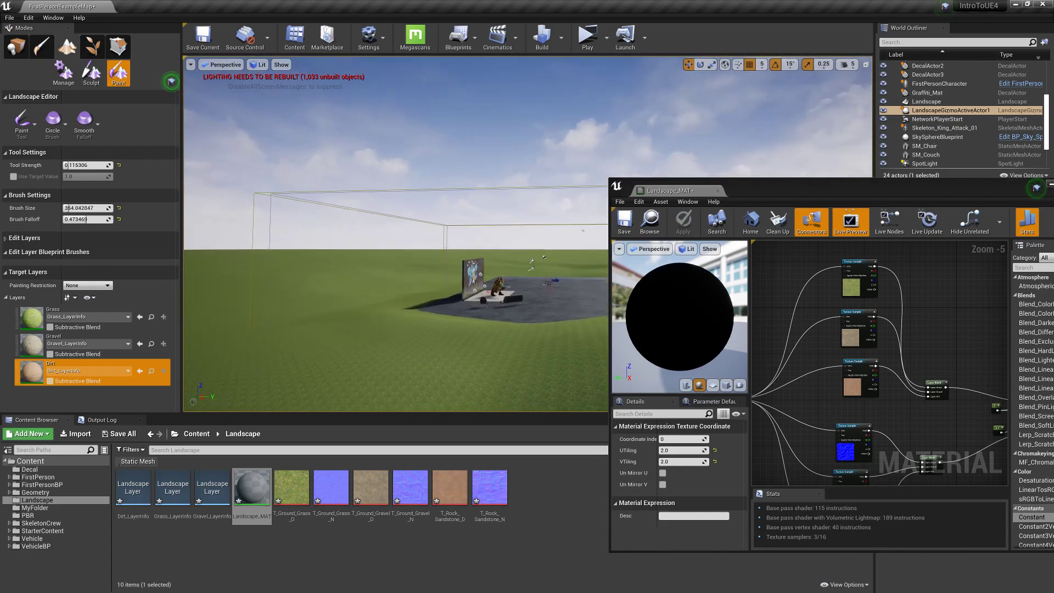